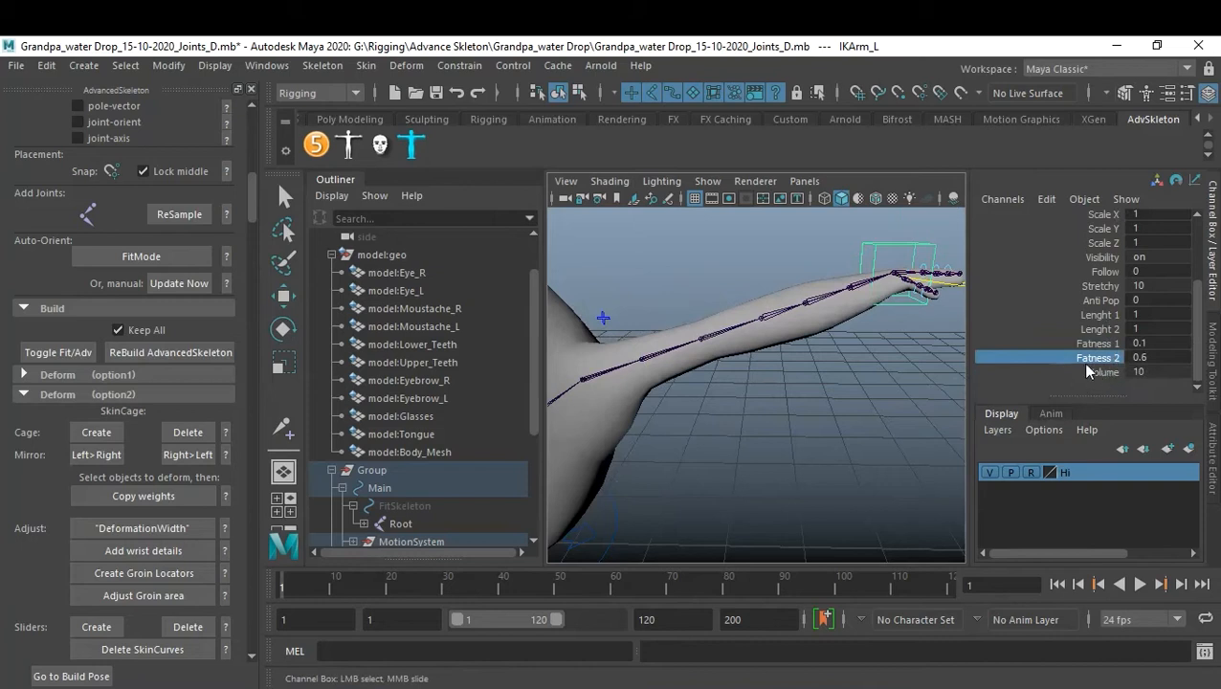
left_click(1100, 372)
middle_click_drag(823, 428, 743, 438)
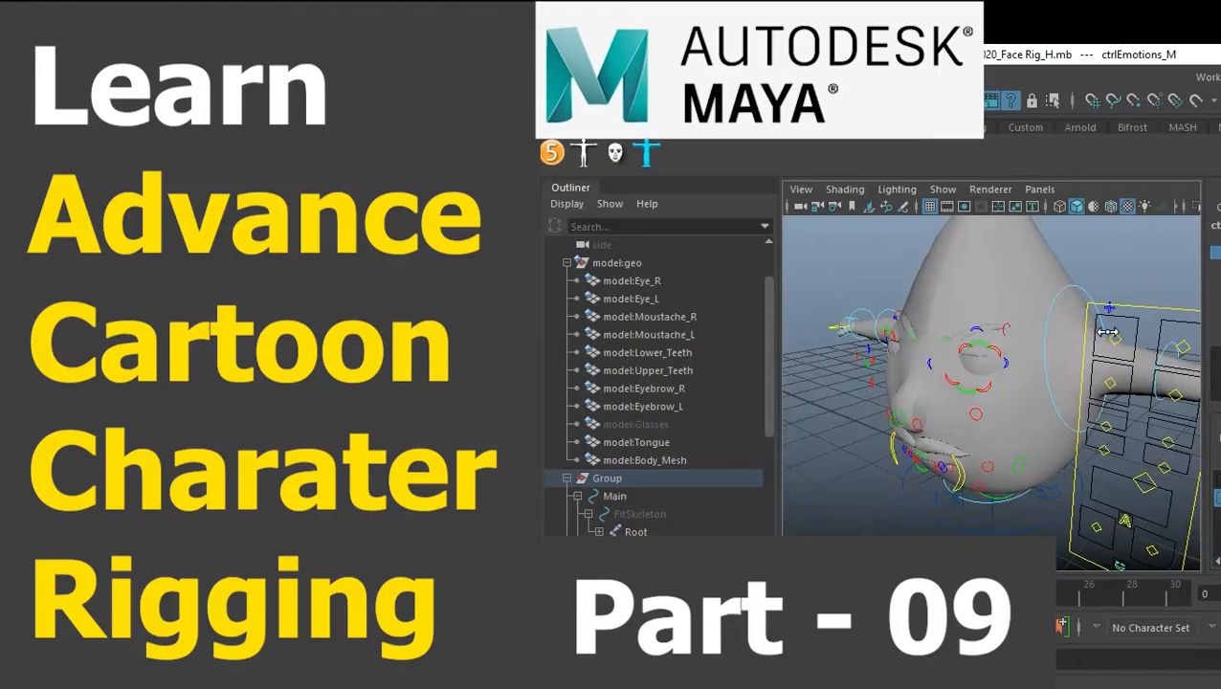
middle_click_drag(1163, 331, 852, 325)
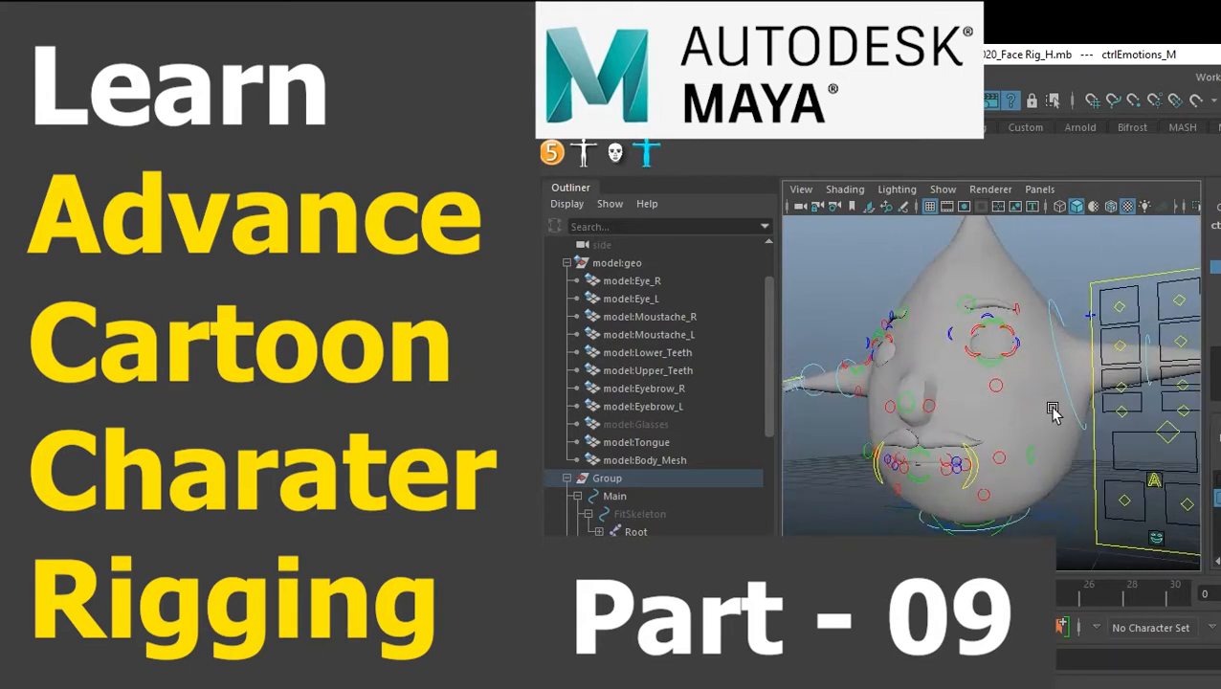
middle_click_drag(1052, 412, 1218, 408)
middle_click_drag(1055, 419, 945, 382)
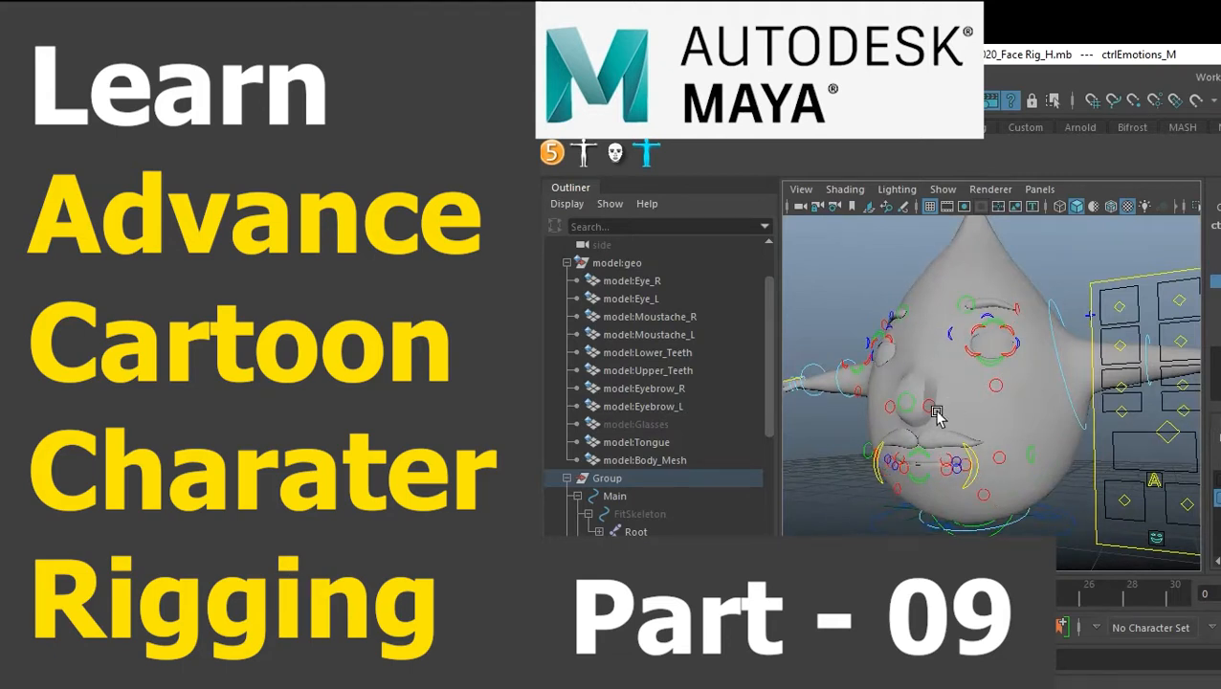
mouse_move(952, 430)
middle_mouse_down()
mouse_move(1186, 422)
mouse_move(858, 427)
mouse_move(1142, 417)
mouse_move(954, 418)
middle_mouse_up()
middle_click_drag(1070, 372, 974, 392)
left_click_drag(913, 393, 918, 393)
middle_click_drag(917, 392, 1162, 415)
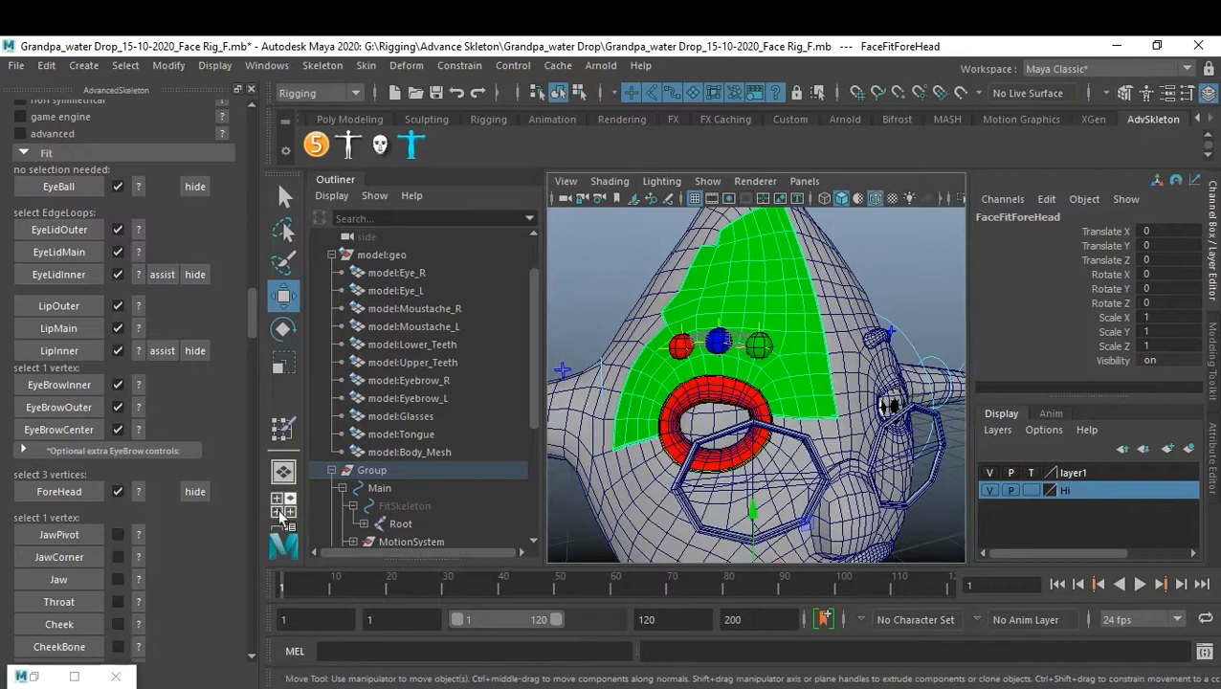
Check the ForeHead face fit placement reference image against the forehead patch, close it and save the scene
left_click(138, 491)
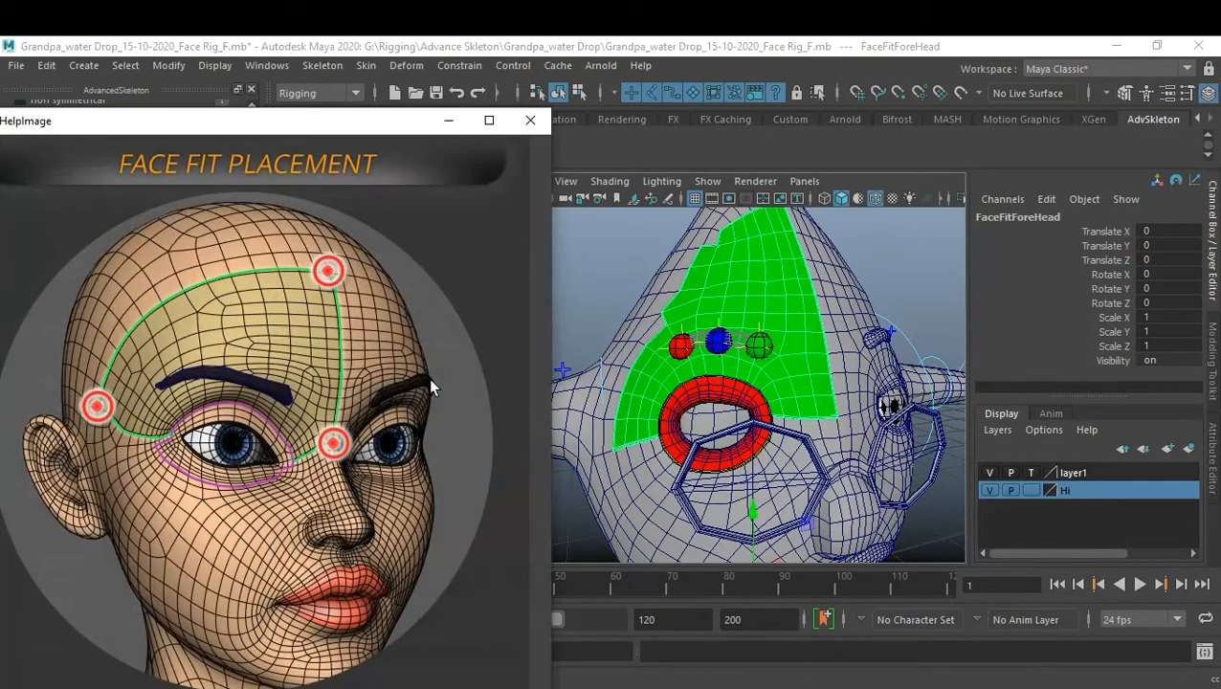
left_click(529, 121)
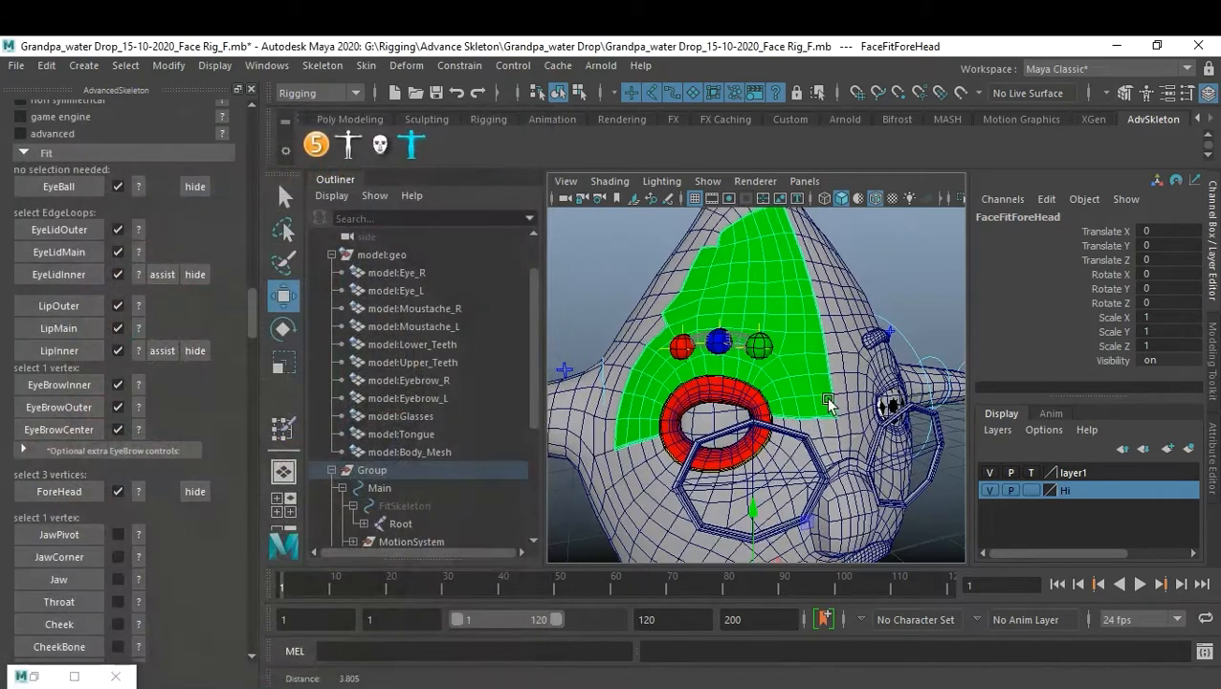
left_click_drag(697, 400, 766, 401, "alt")
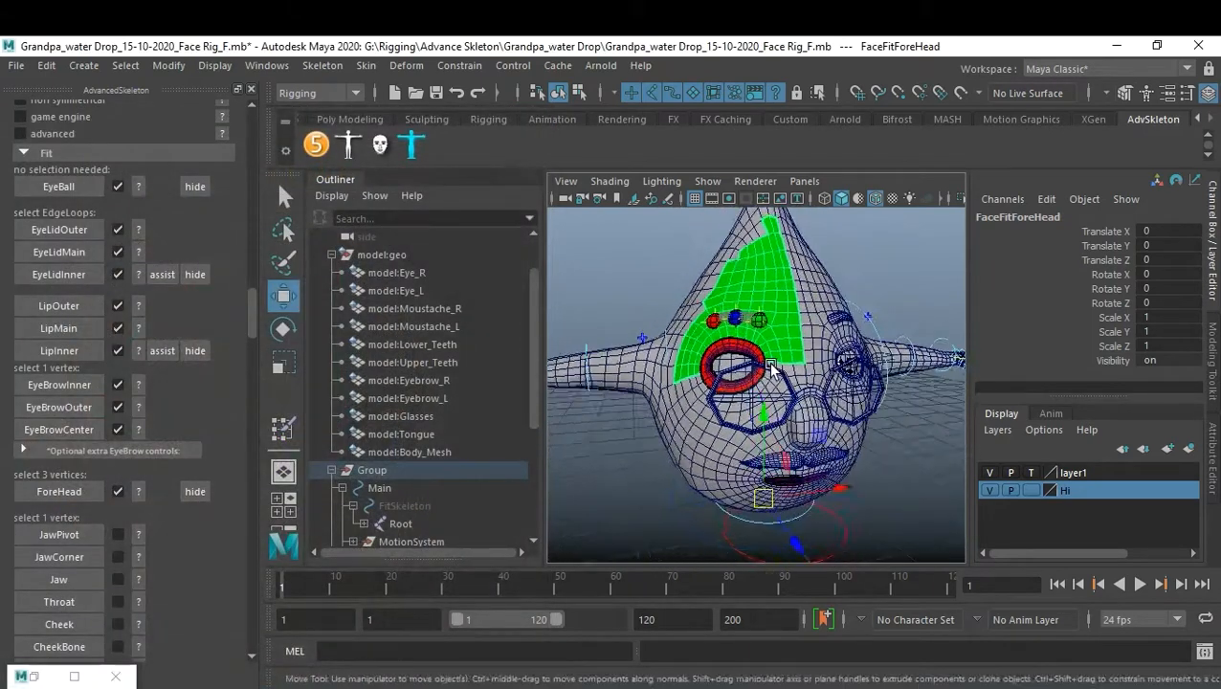
right_click_drag(766, 401, 858, 401, "alt")
left_click_drag(859, 401, 857, 404, "alt")
key("ctrl+s")
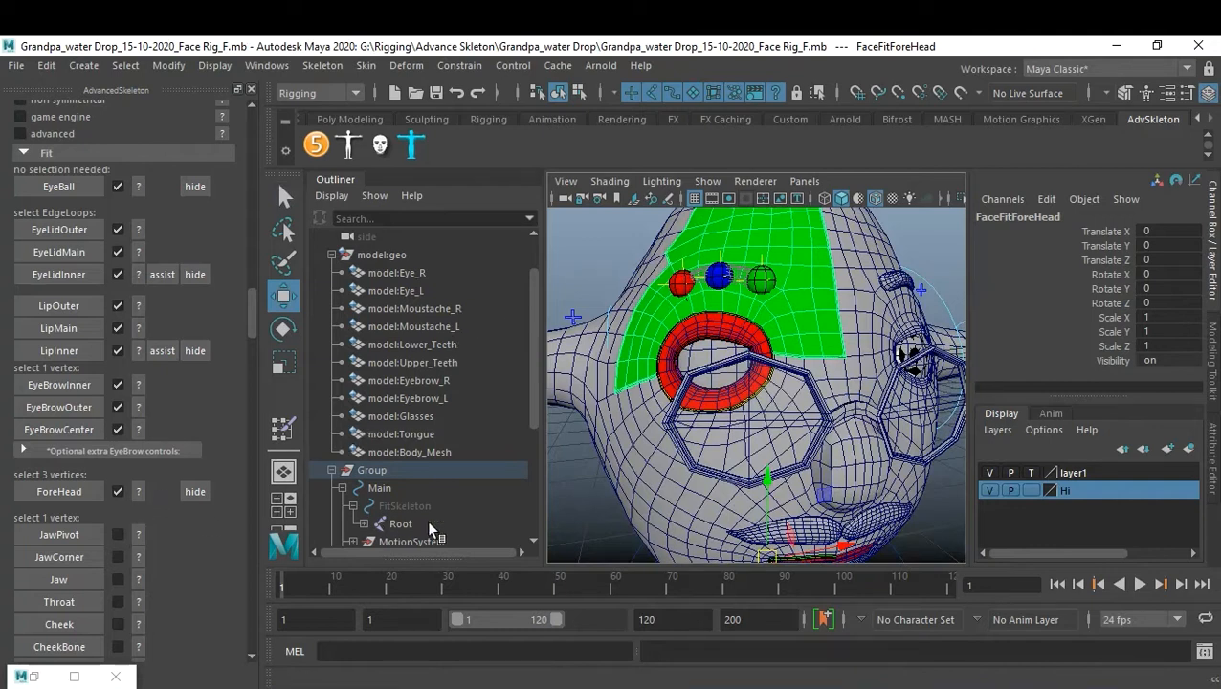
Find the single-vertex fit entries and open the placement reference image for JawPivot
middle_click_drag(709, 451, 745, 327, "alt")
left_click_drag(744, 328, 757, 391, "alt")
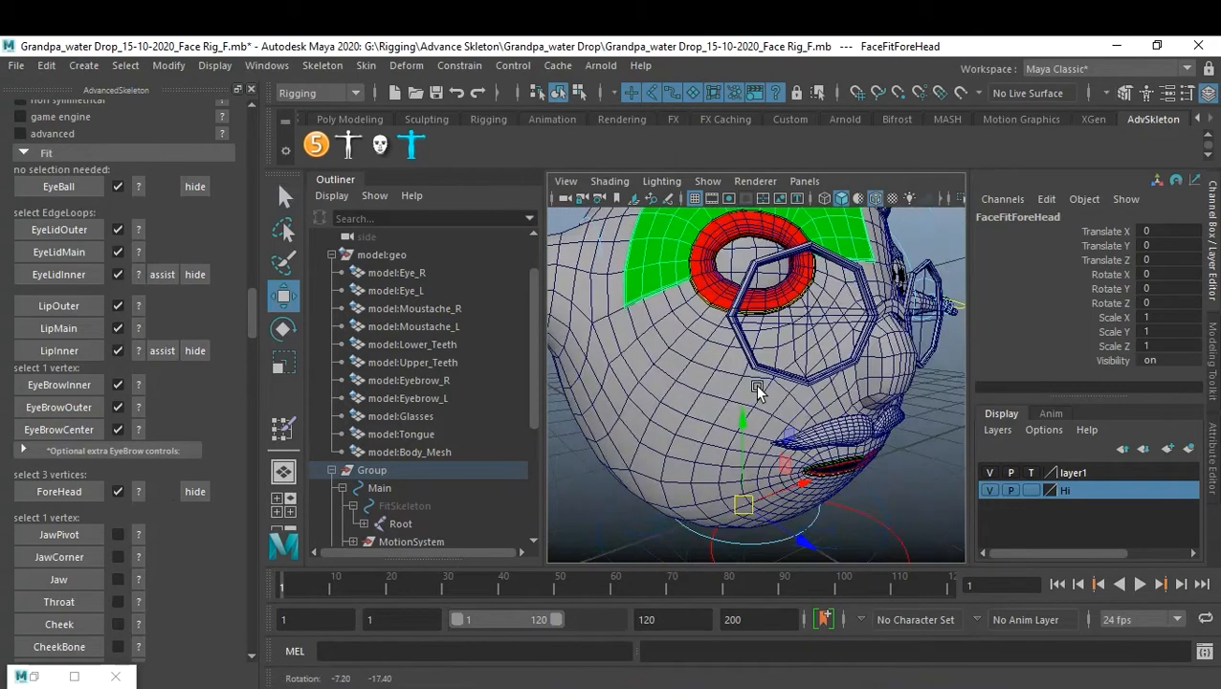
scroll(247, 533, "down", 1)
scroll(246, 537, "down", 3)
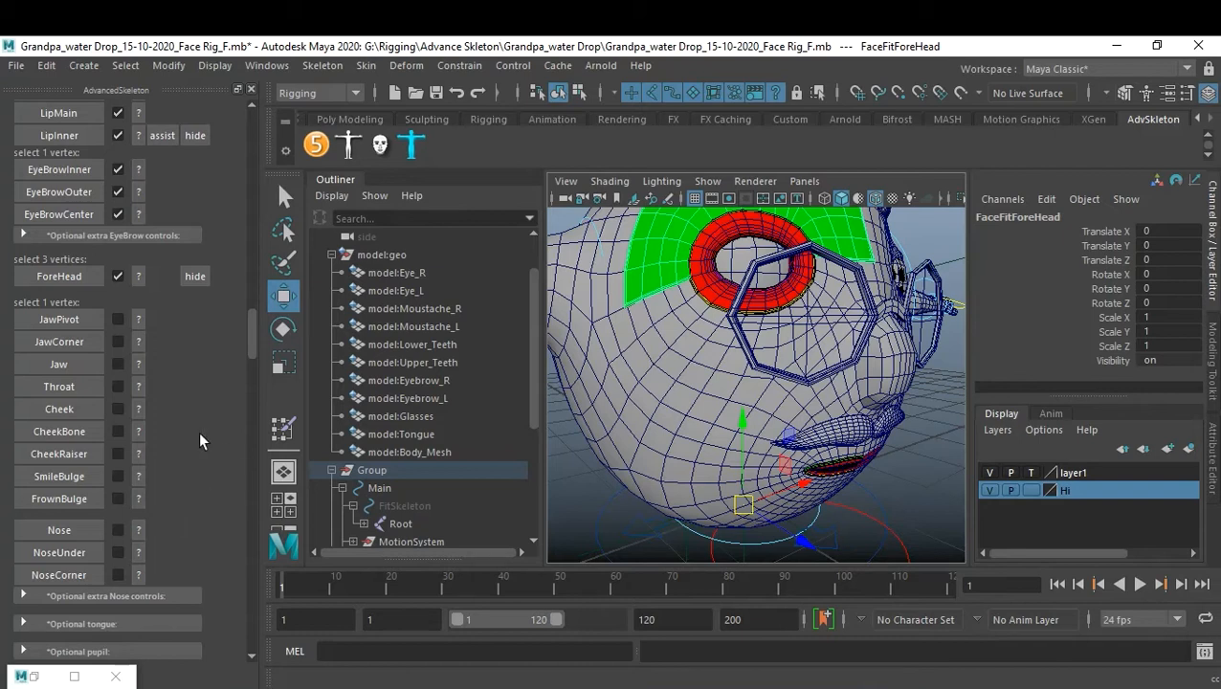
left_click(137, 319)
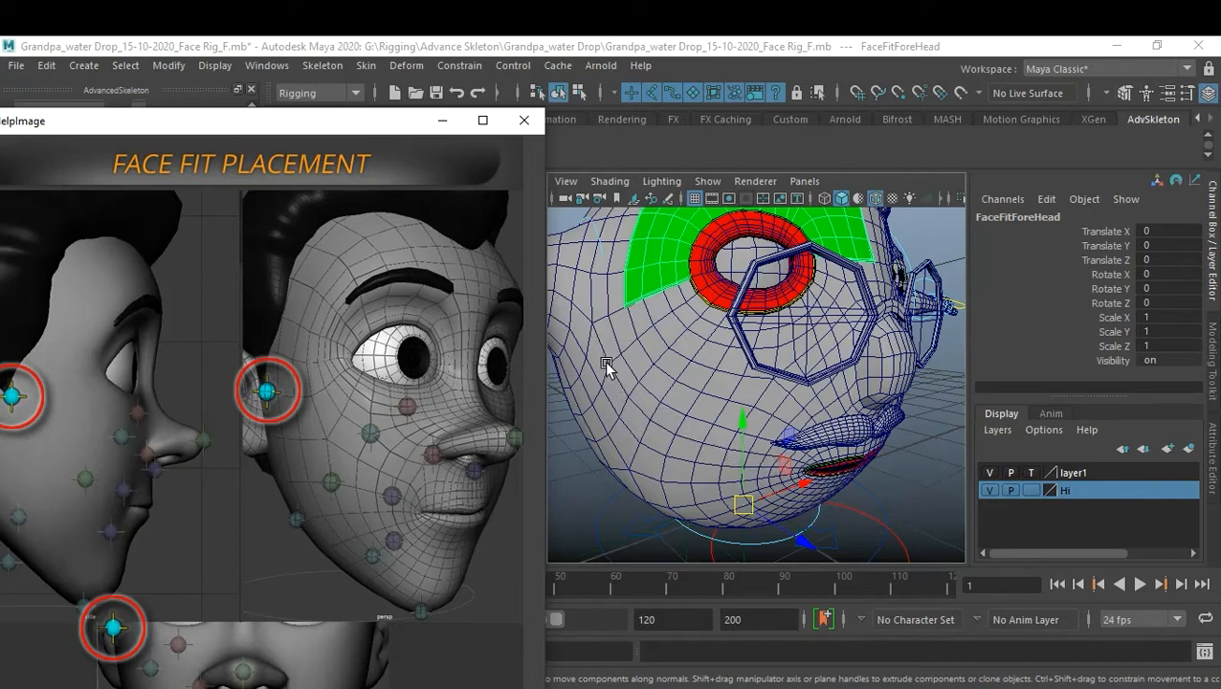
Create the JawPivot fit marker from a single body mesh vertex on the side of the face, behind and below the eye
left_click(588, 323)
mouse_move(592, 171)
right_mouse_down()
mouse_move(532, 220)
mouse_move(517, 165)
mouse_move(505, 172)
right_mouse_up()
left_click(607, 317)
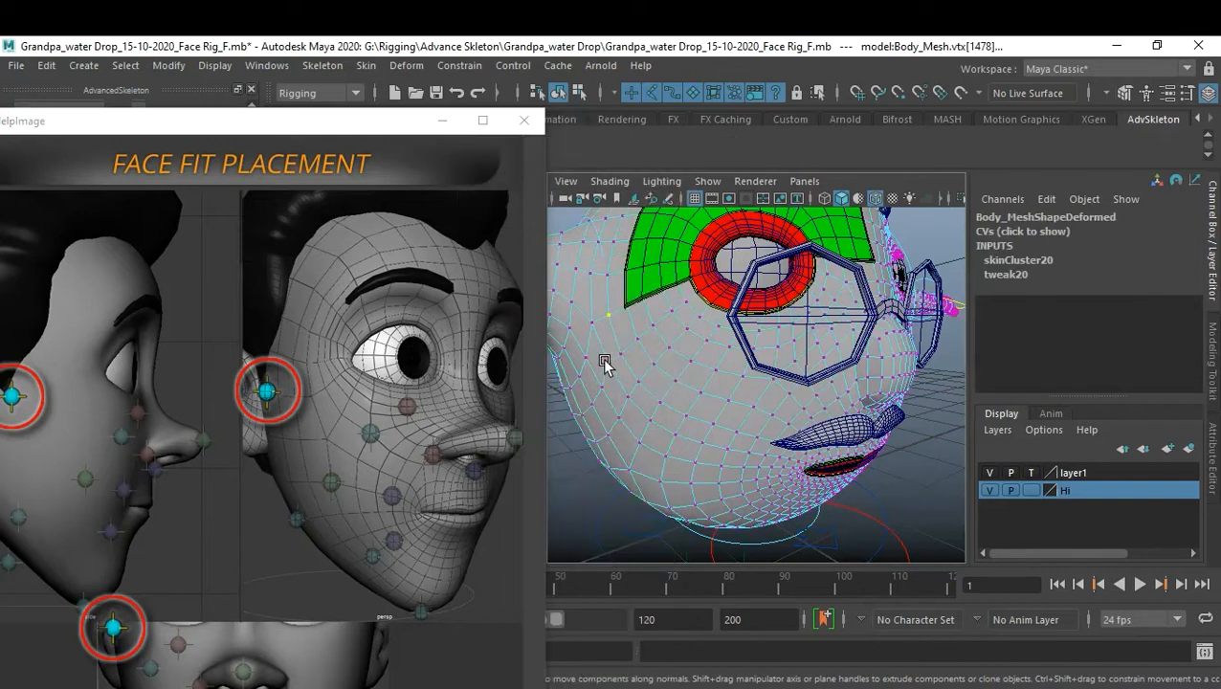
left_click(610, 364)
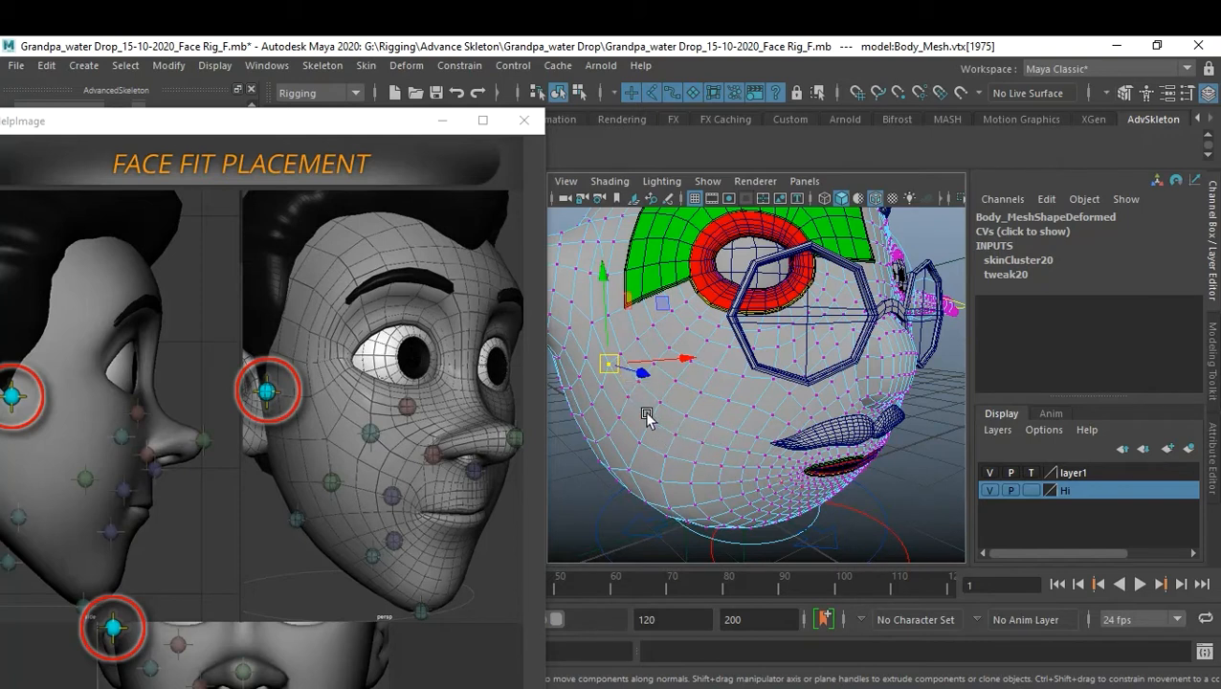
left_click(601, 386)
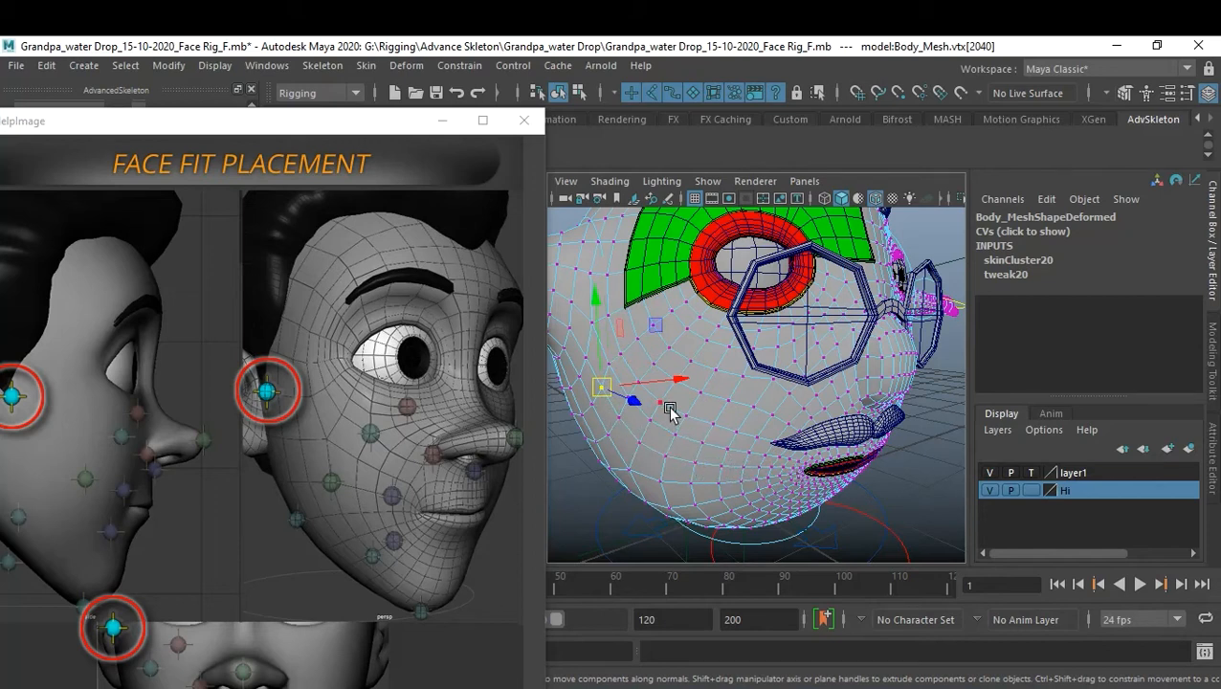
left_click_drag(723, 427, 687, 341, "alt")
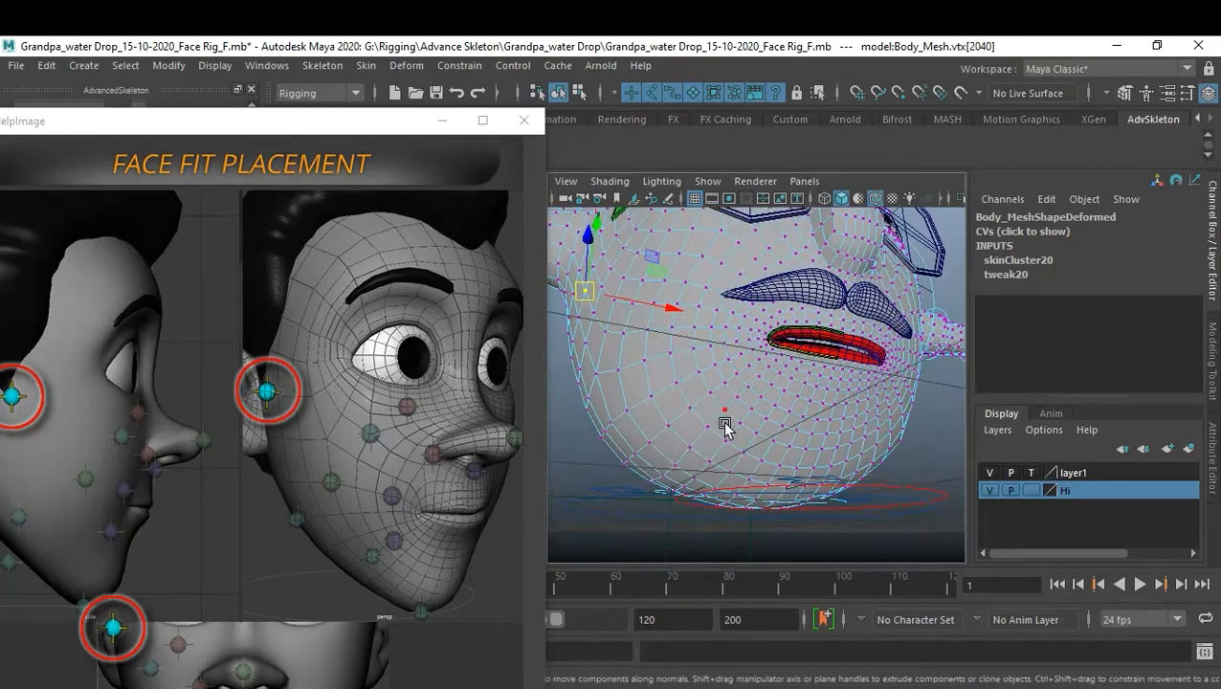
left_click_drag(701, 357, 706, 371, "alt")
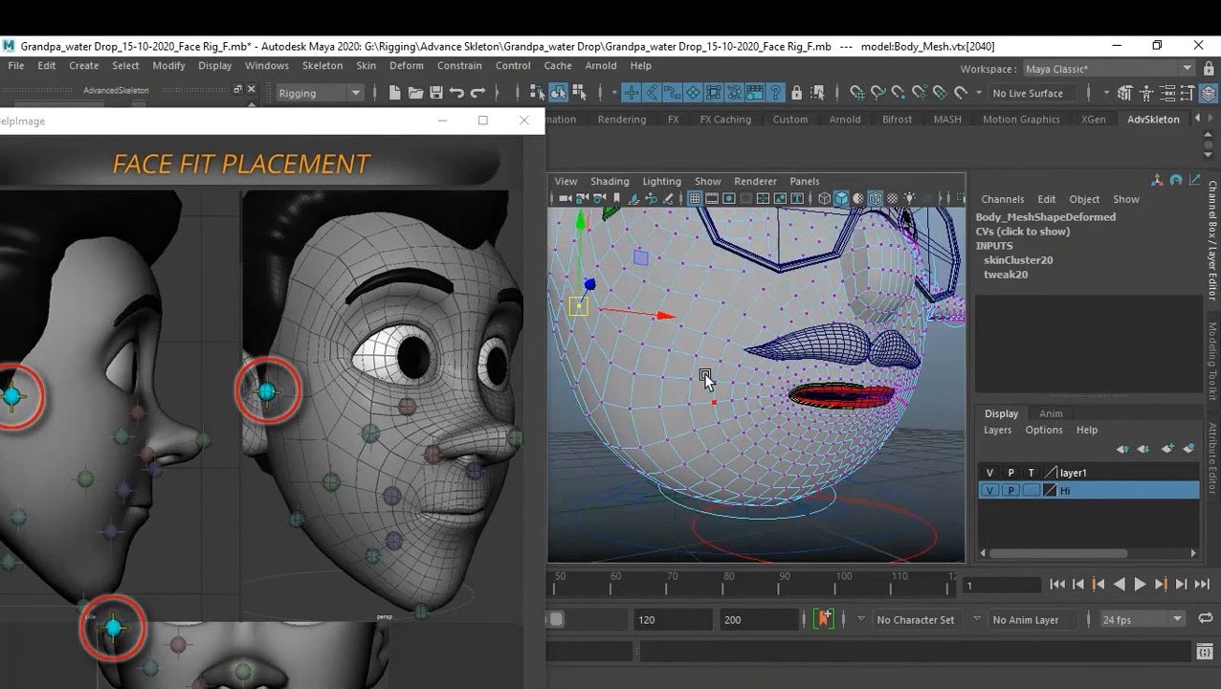
left_click_drag(561, 355, 754, 383, "alt")
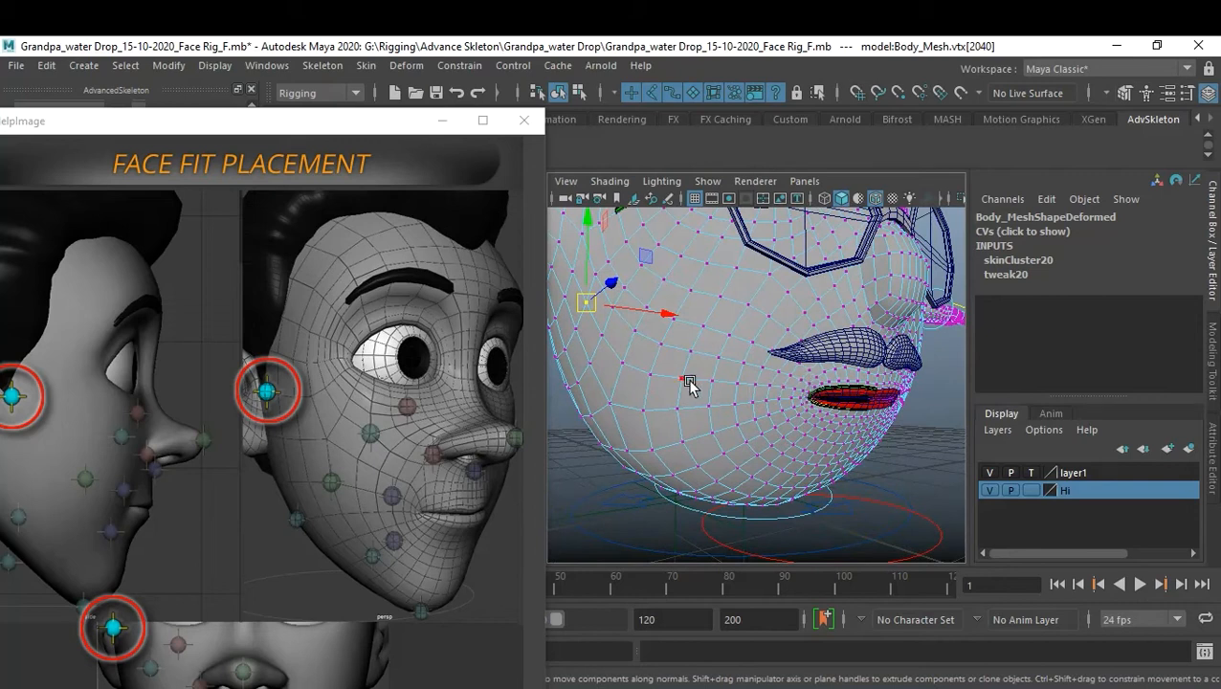
mouse_move(697, 403)
left_mouse_down("alt")
mouse_move(700, 367)
mouse_move(687, 354)
mouse_move(638, 351)
mouse_move(678, 373)
mouse_move(649, 373)
mouse_move(688, 376)
mouse_move(674, 376)
mouse_move(686, 379)
mouse_move(681, 403)
mouse_move(708, 417)
left_mouse_up("alt")
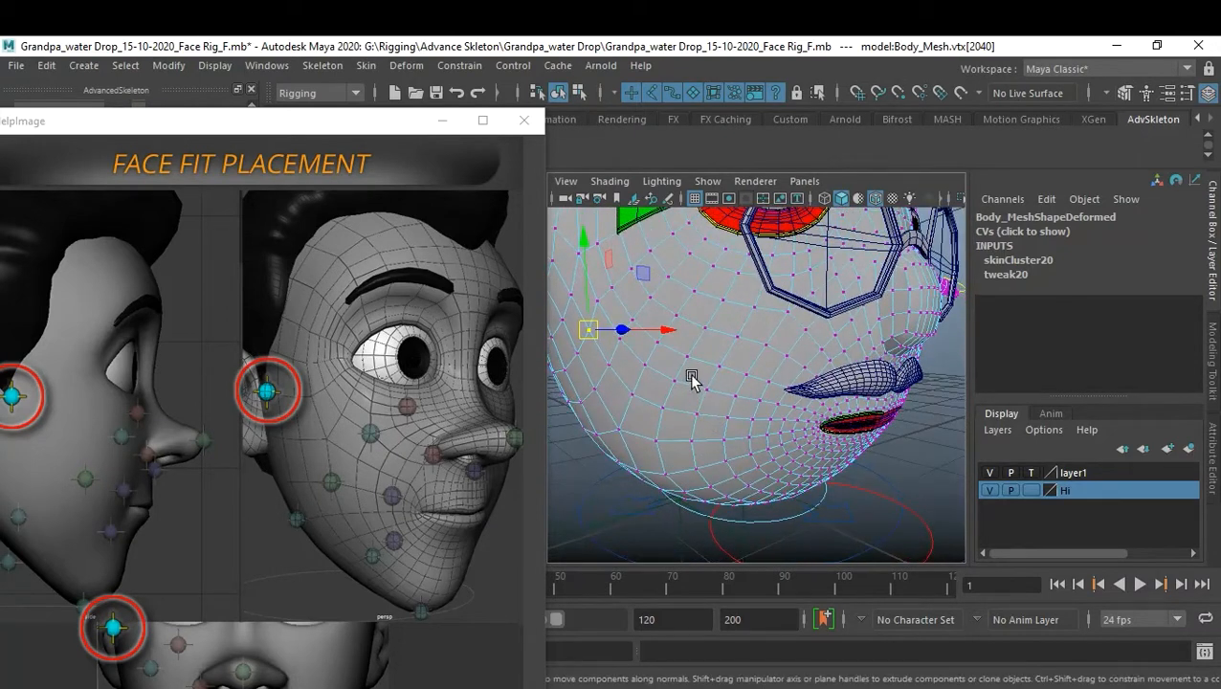
left_click_drag(682, 362, 682, 352, "alt")
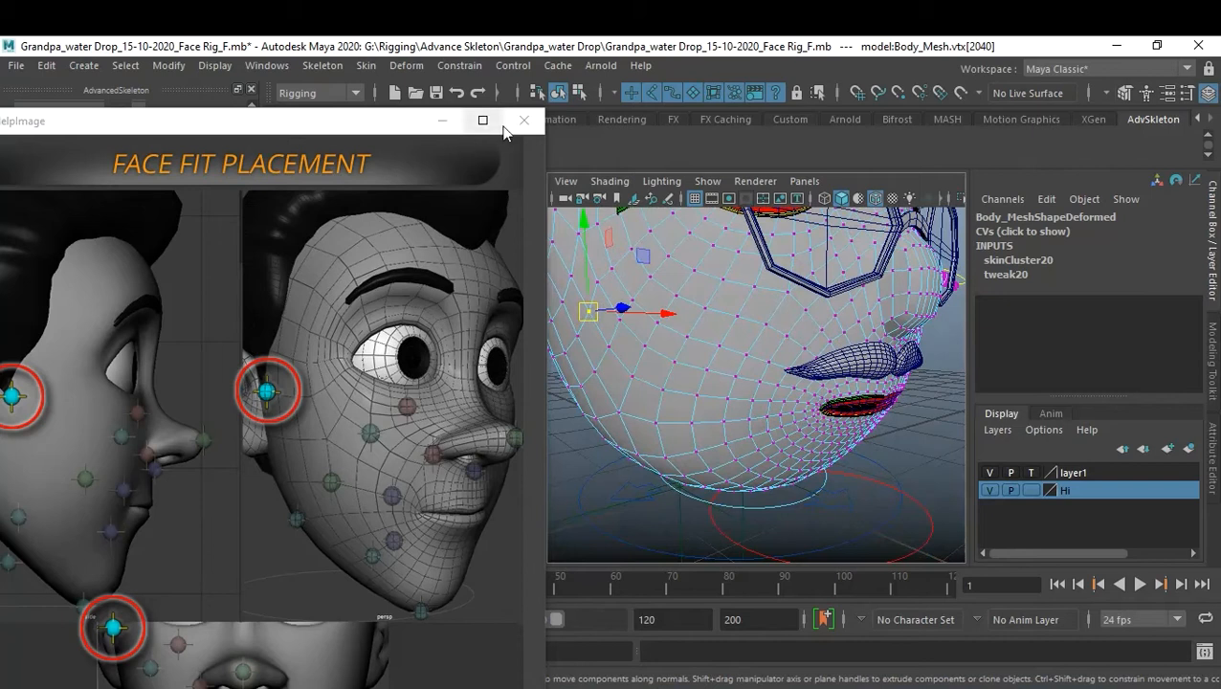
left_click(441, 120)
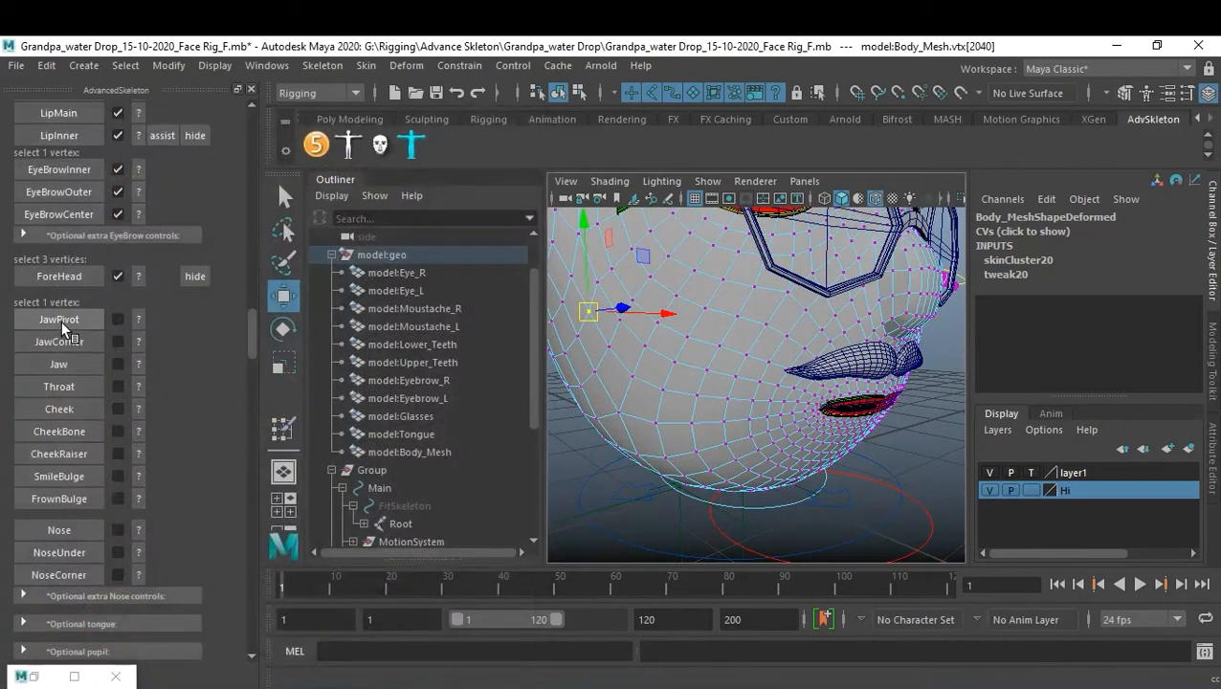
left_click(60, 321)
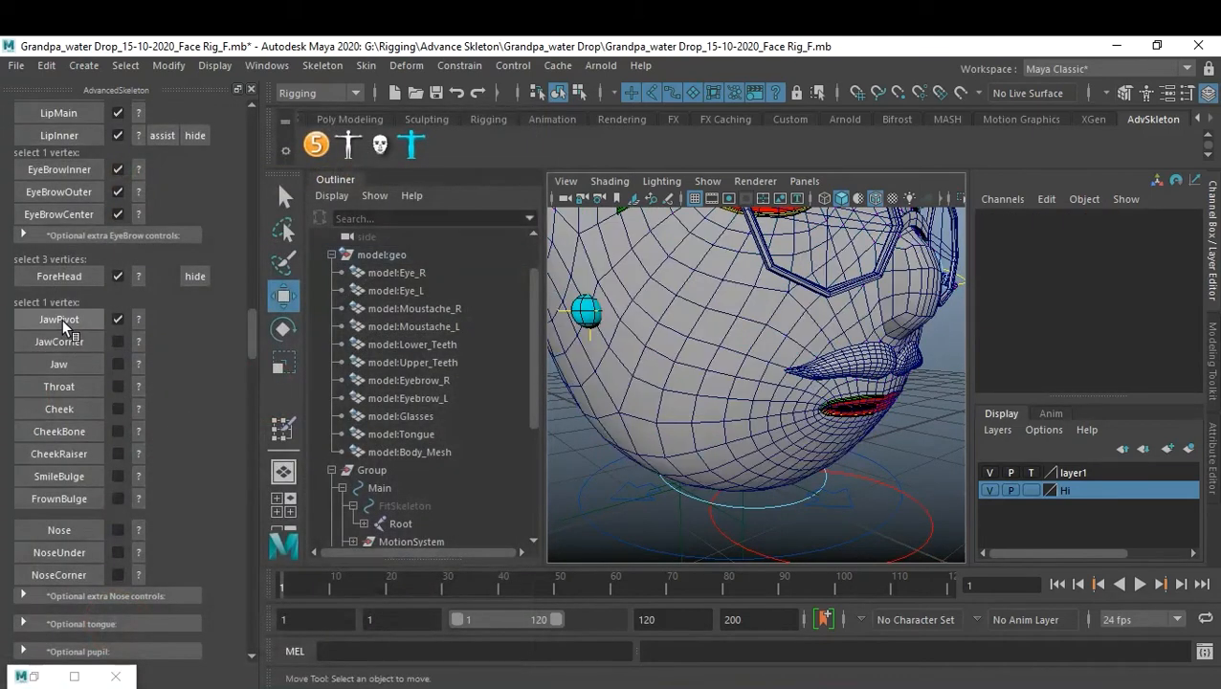
Check the JawCorner placement reference and create the JawCorner fit marker from a body mesh vertex between the jaw pivot and the mouth corner
left_click(140, 341)
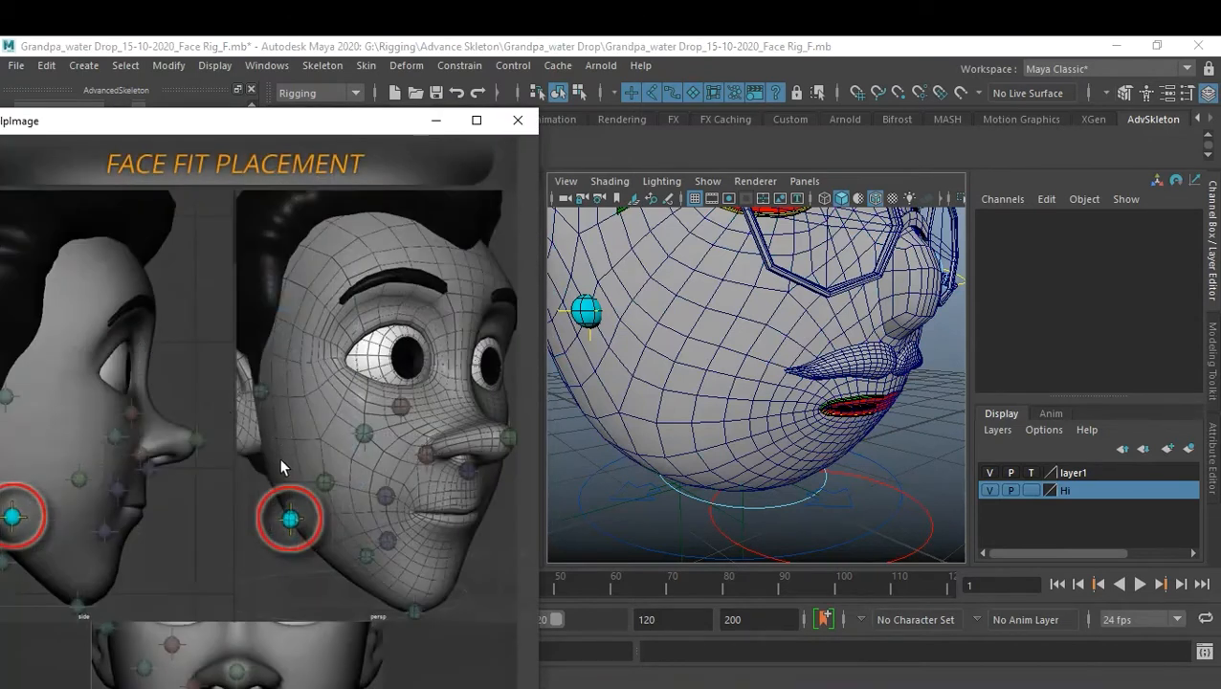
left_click(518, 121)
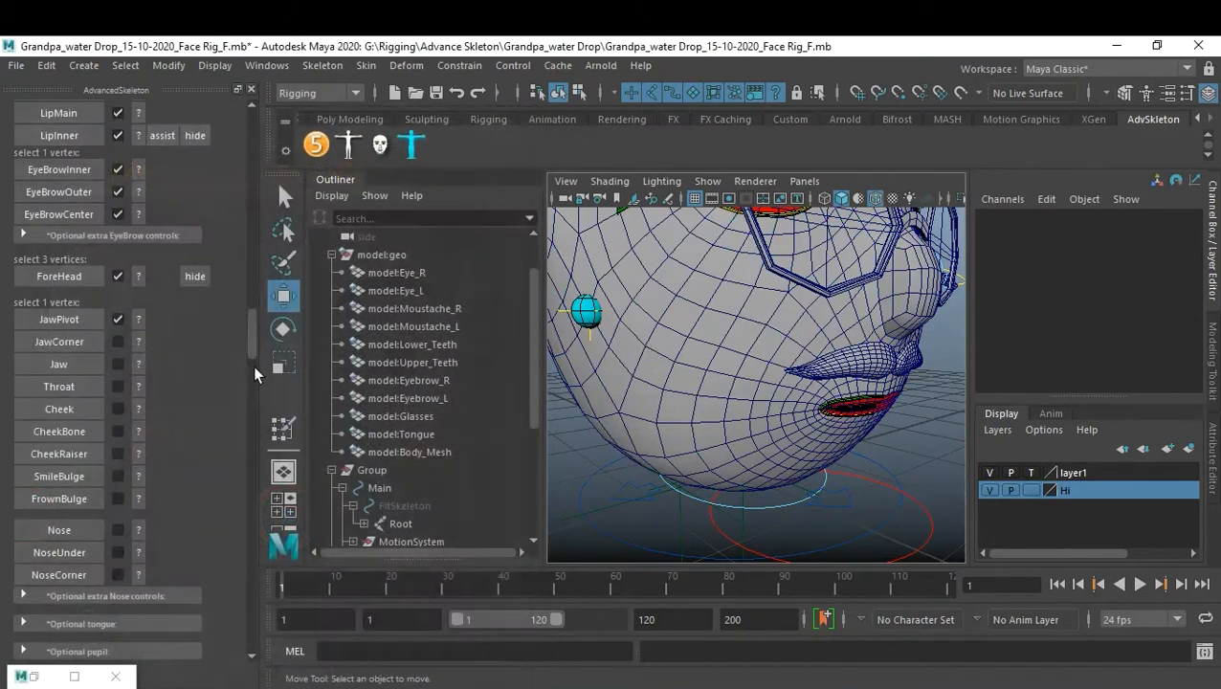
left_click_drag(679, 398, 675, 367, "alt")
left_click(675, 347)
right_click_drag(675, 347, 588, 172)
left_click(675, 348)
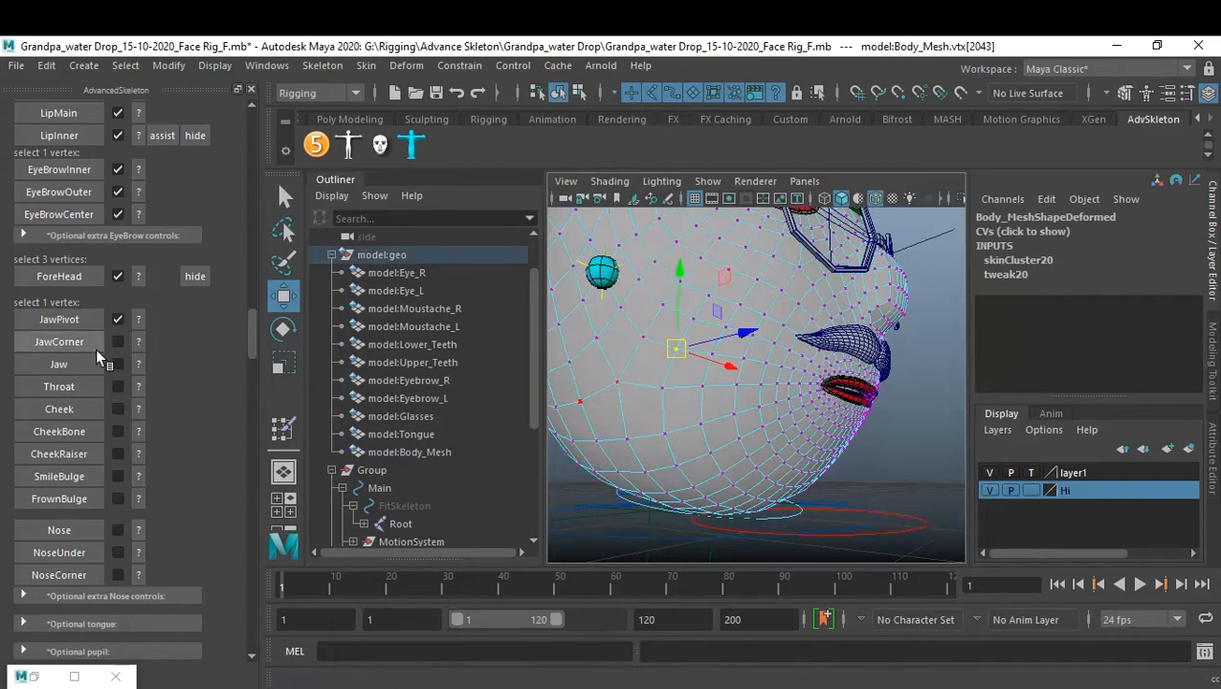
left_click(59, 344)
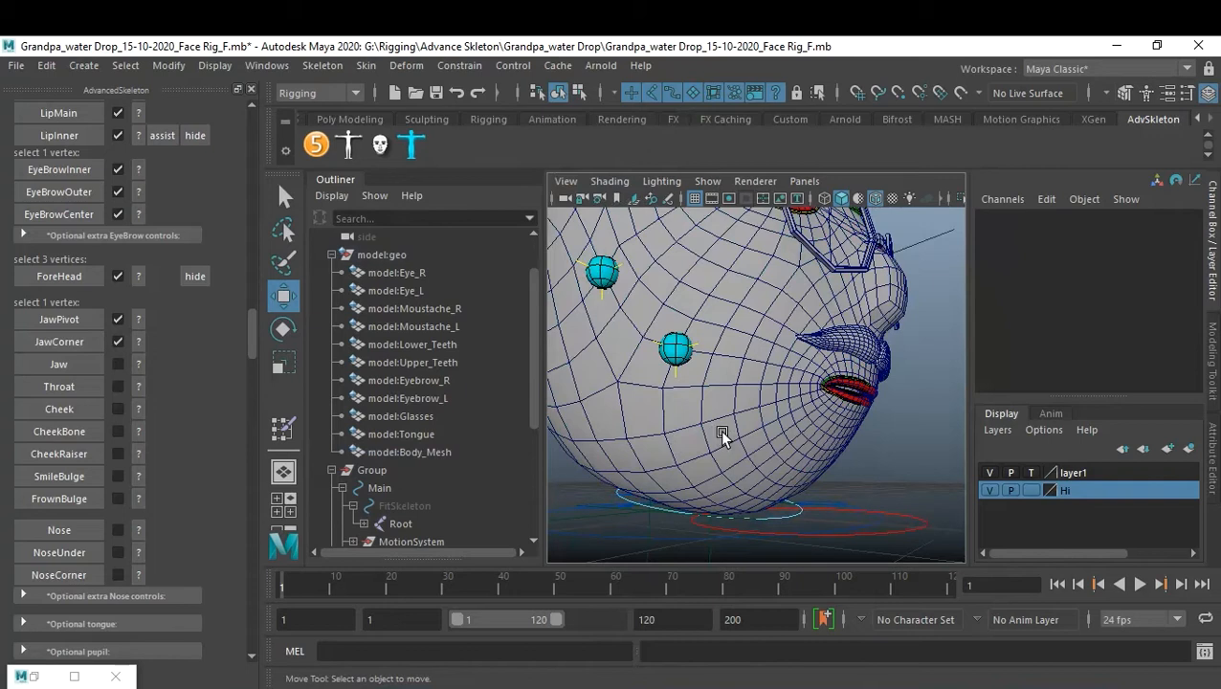
Look at the Jaw placement reference, then delete the JawCorner and JawPivot fit markers
left_click(139, 365)
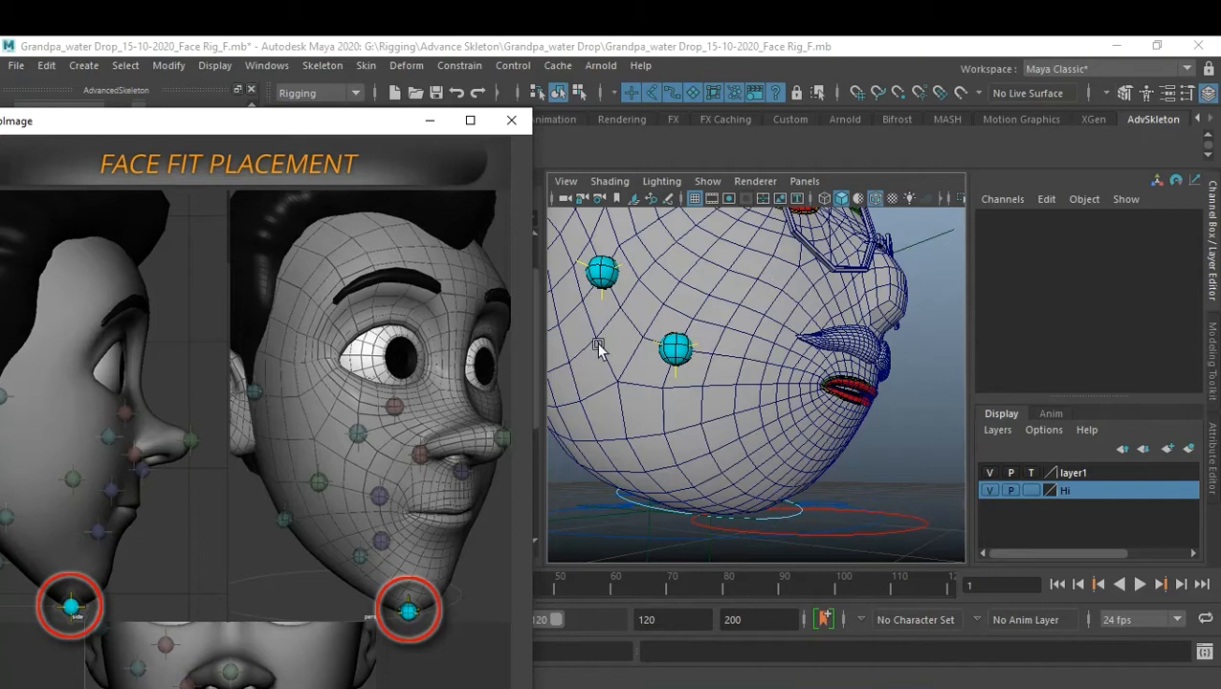
left_click(511, 119)
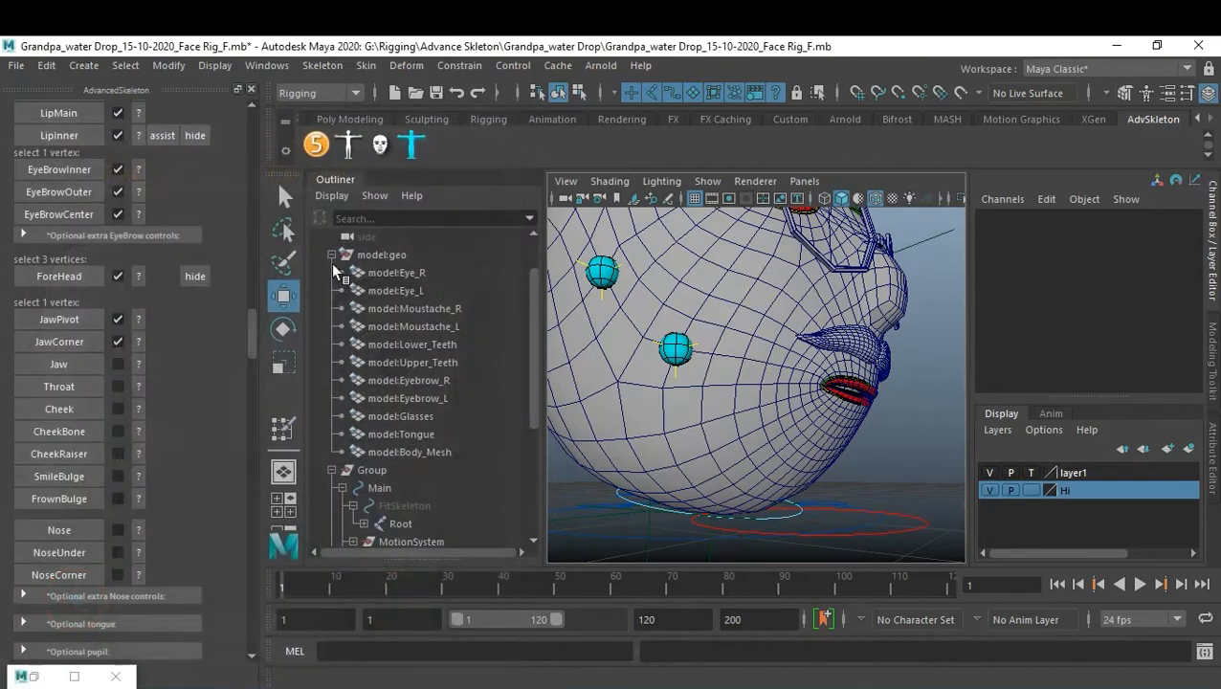
left_click(117, 342)
left_click(575, 376)
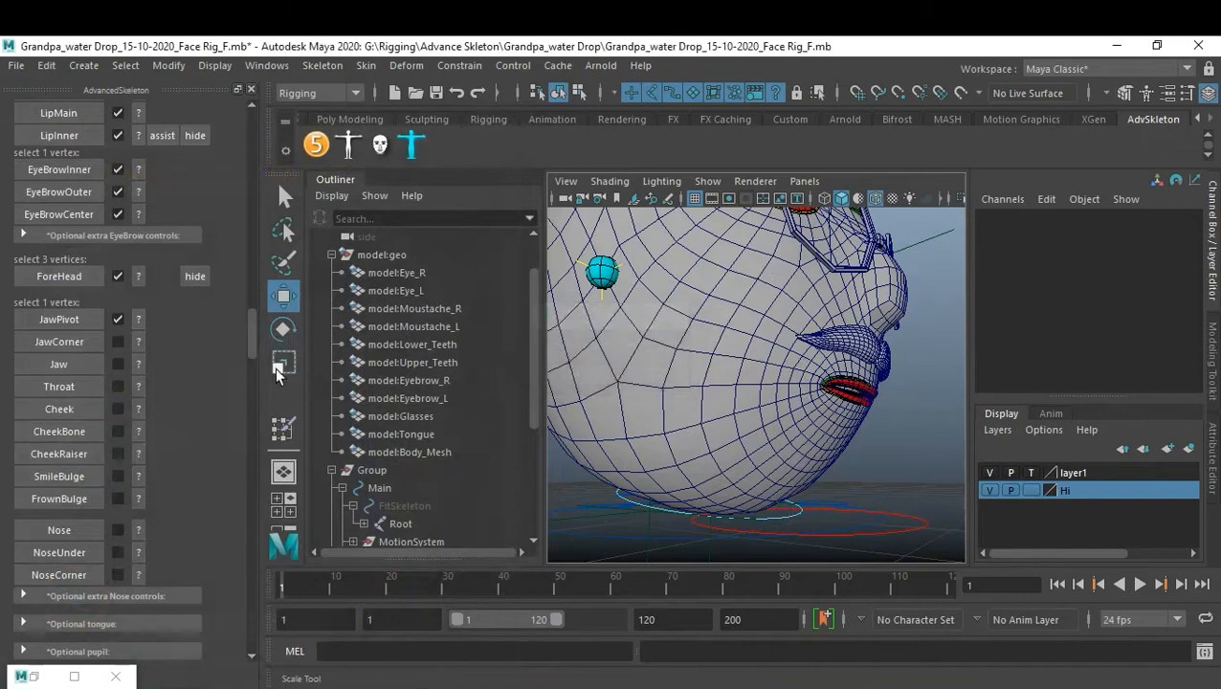
left_click(117, 319)
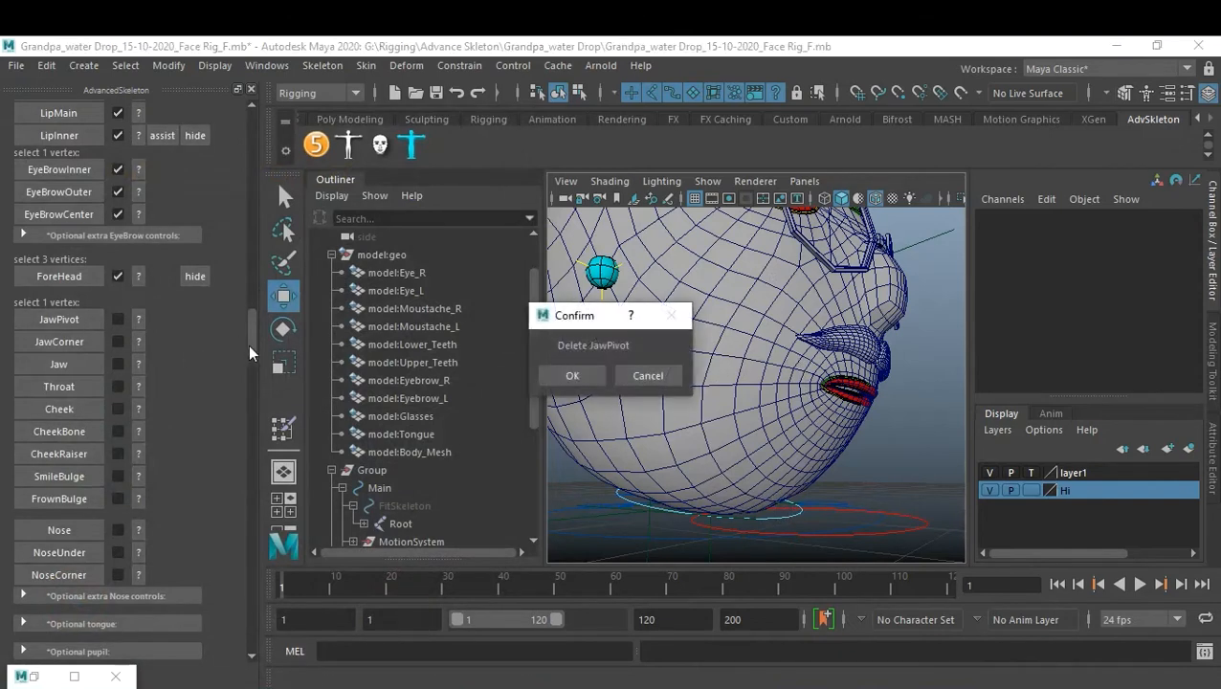
left_click(572, 375)
Try a body mesh vertex on the side of the face below the eye as the jaw pivot location
left_click_drag(842, 406, 735, 403, "alt")
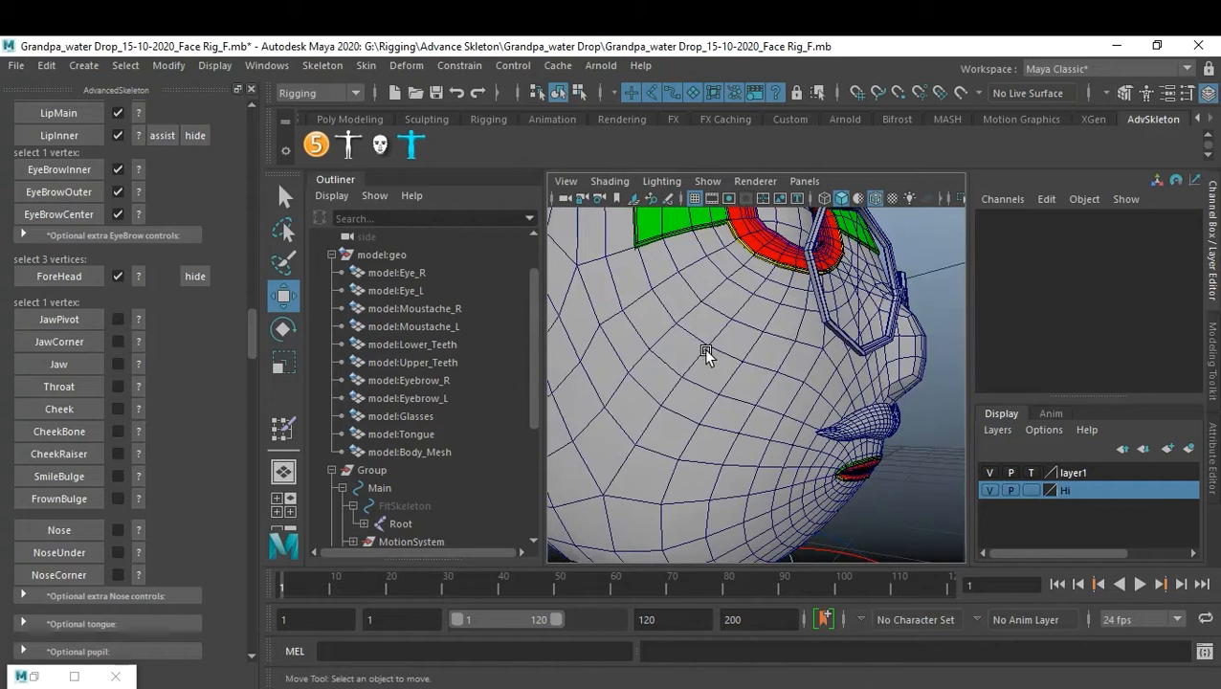
right_click_drag(703, 196, 621, 175)
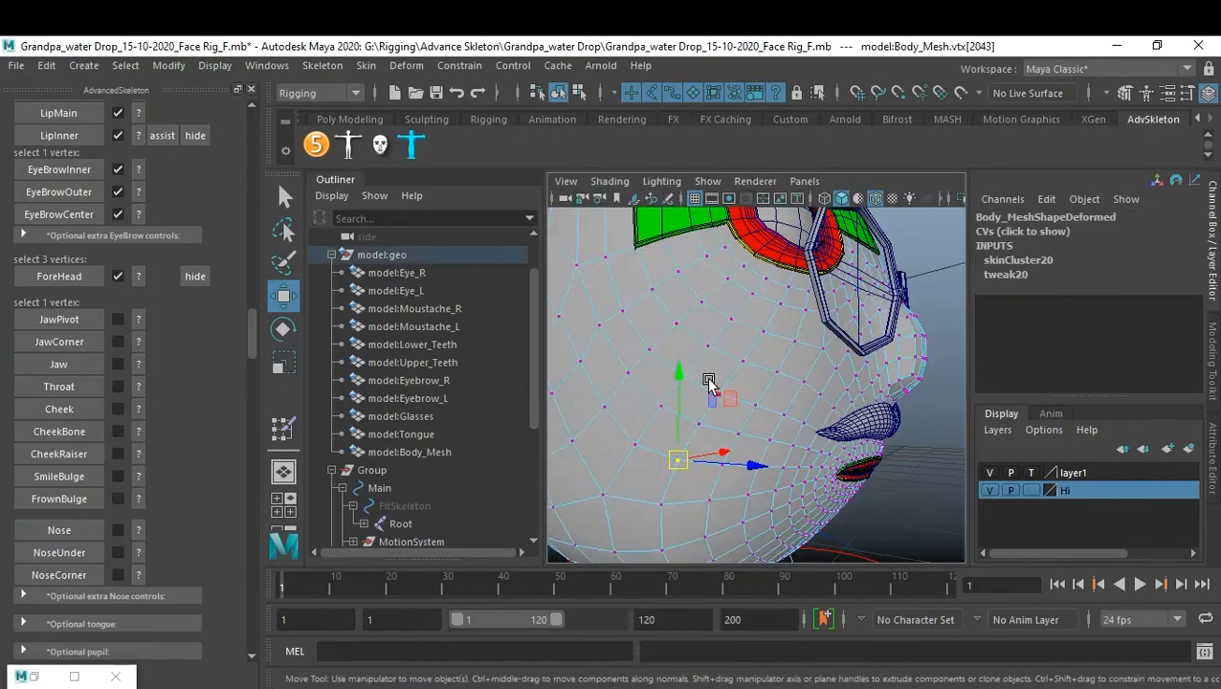
left_click(708, 350)
scroll(703, 408, "down", 5)
left_click_drag(703, 409, 735, 413, "alt")
left_click_drag(714, 366, 646, 348, "alt")
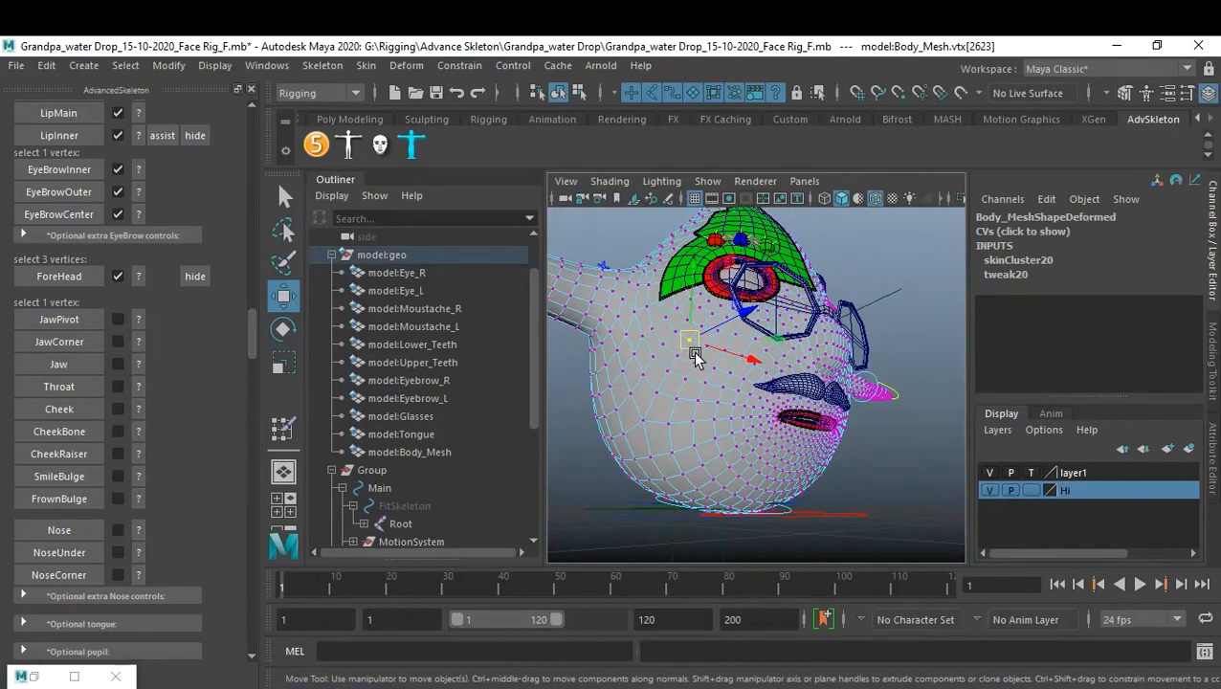
left_click_drag(717, 477, 697, 347, "alt")
left_click(875, 265)
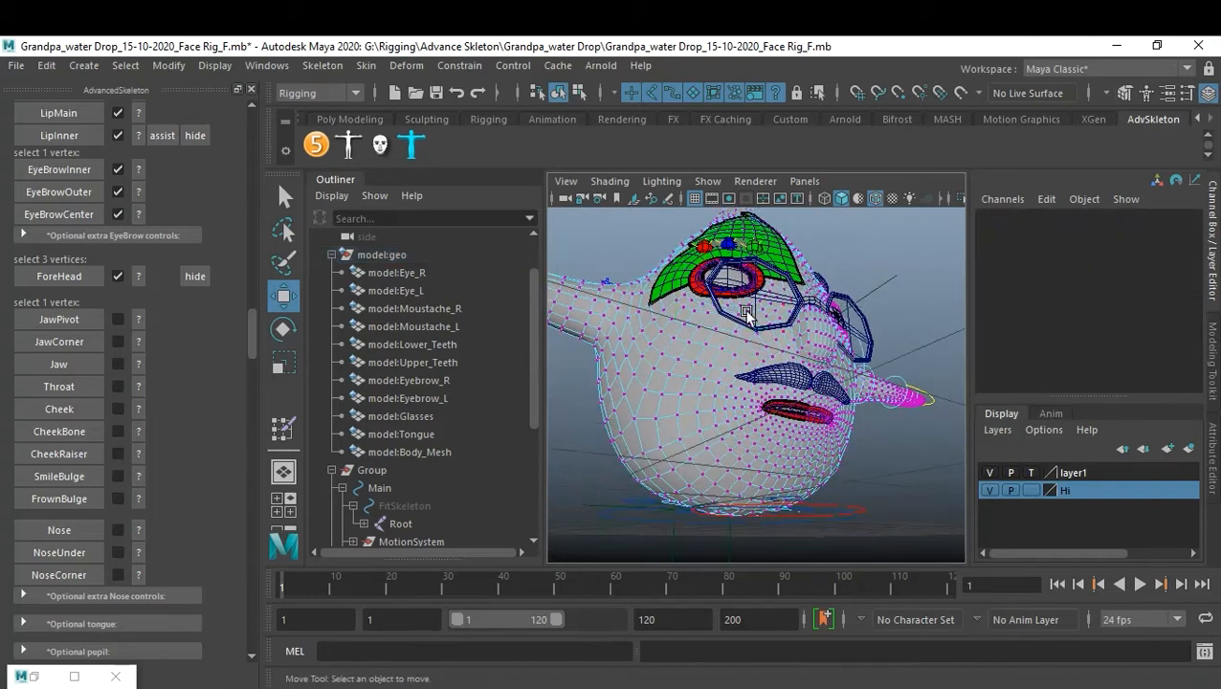
Create the JawPivot fit marker from a body mesh vertex on the cheek, below the outer corner of the eye
left_click(690, 342)
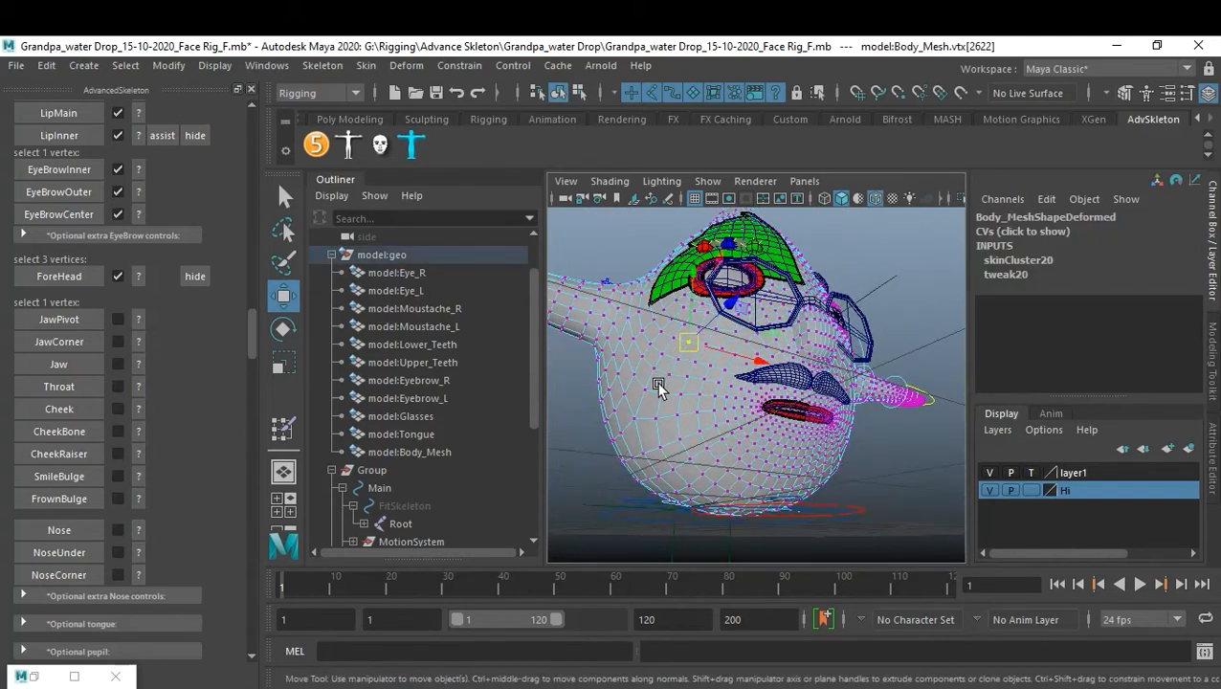
left_click_drag(771, 464, 682, 330, "alt")
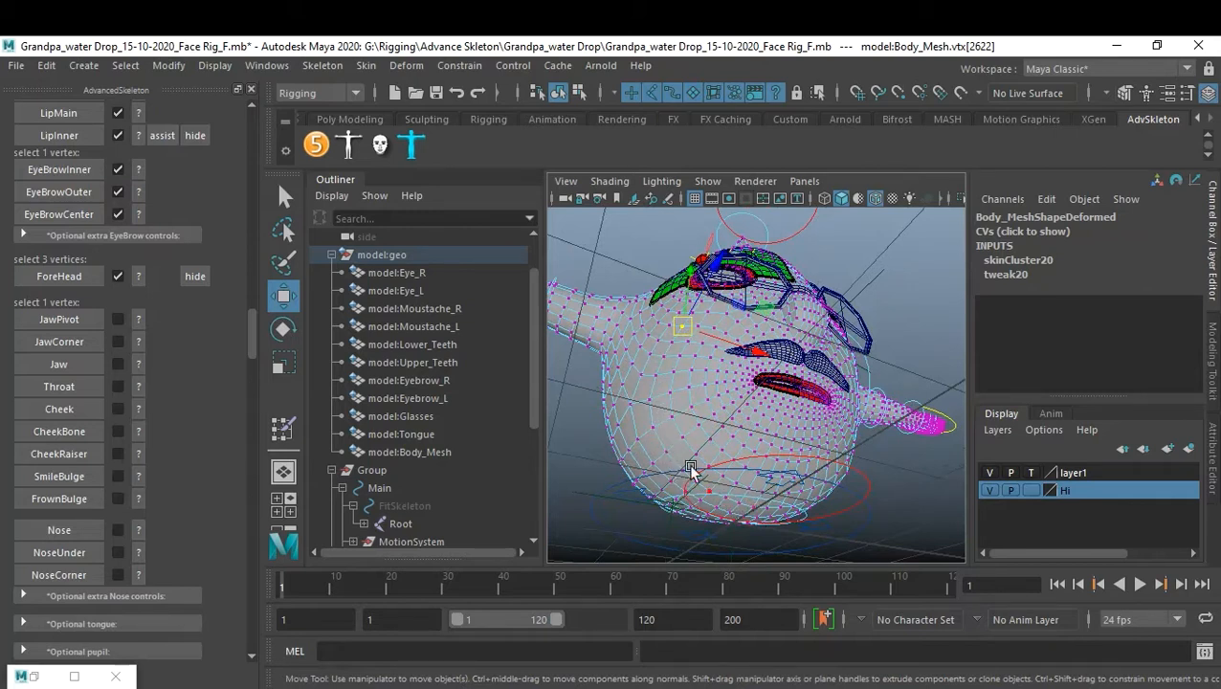
left_click_drag(744, 450, 782, 463, "alt")
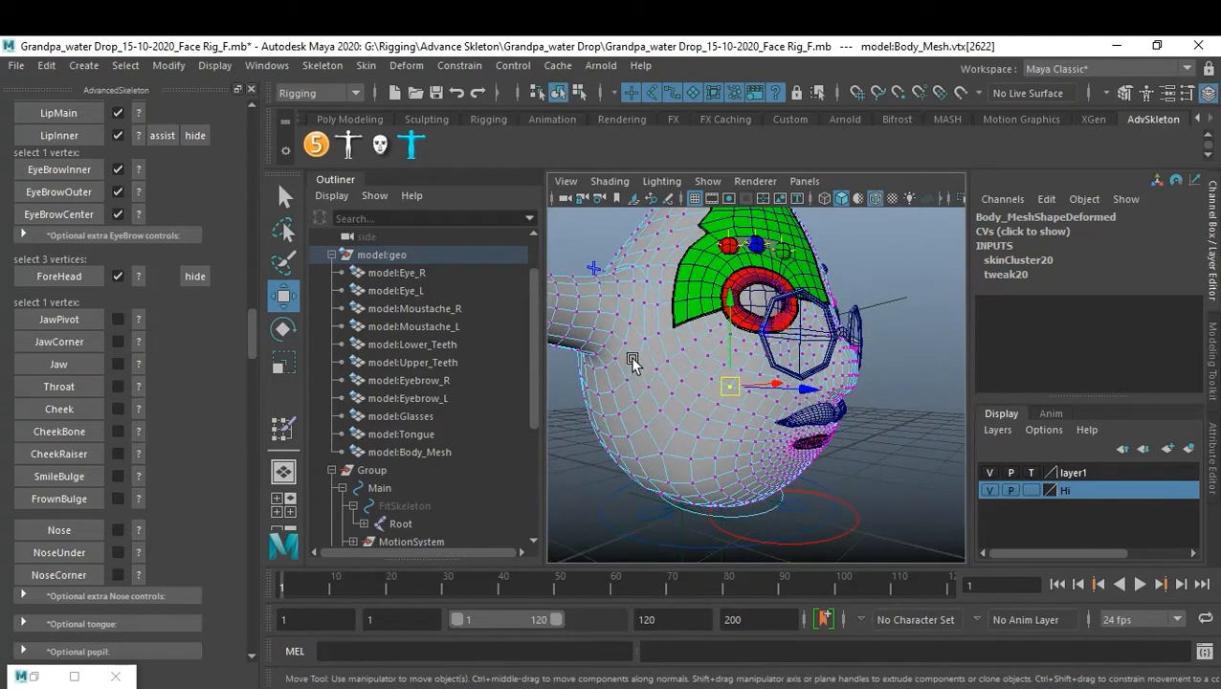
mouse_move(697, 451)
left_mouse_down("alt")
mouse_move(728, 465)
mouse_move(704, 451)
mouse_move(711, 437)
left_mouse_up("alt")
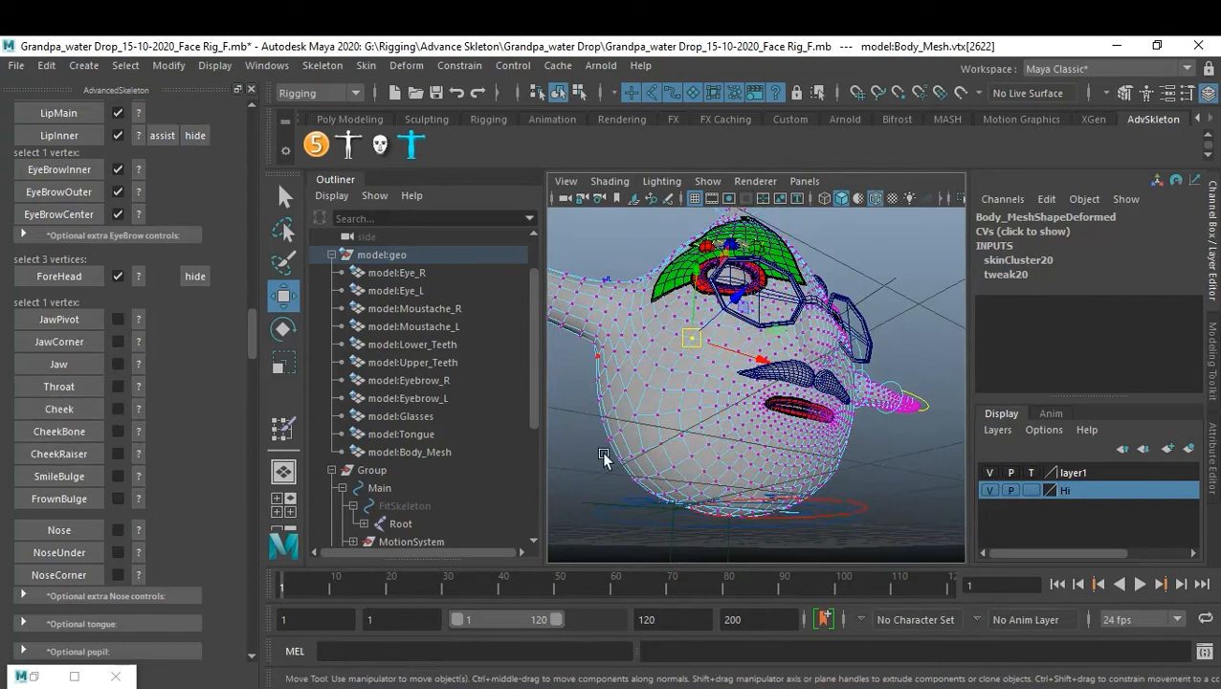
left_click_drag(801, 378, 815, 406, "alt")
right_click_drag(816, 407, 853, 412, "alt")
middle_click_drag(853, 413, 840, 399, "alt")
left_click_drag(839, 400, 854, 400, "alt")
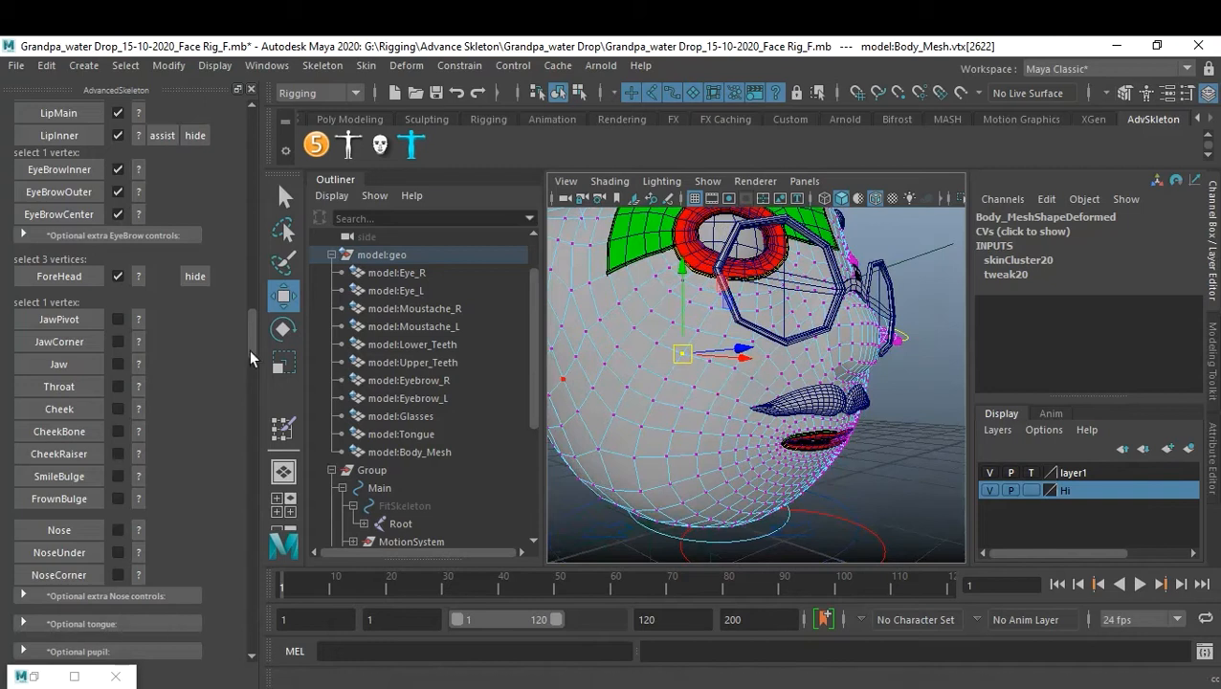
left_click(72, 319)
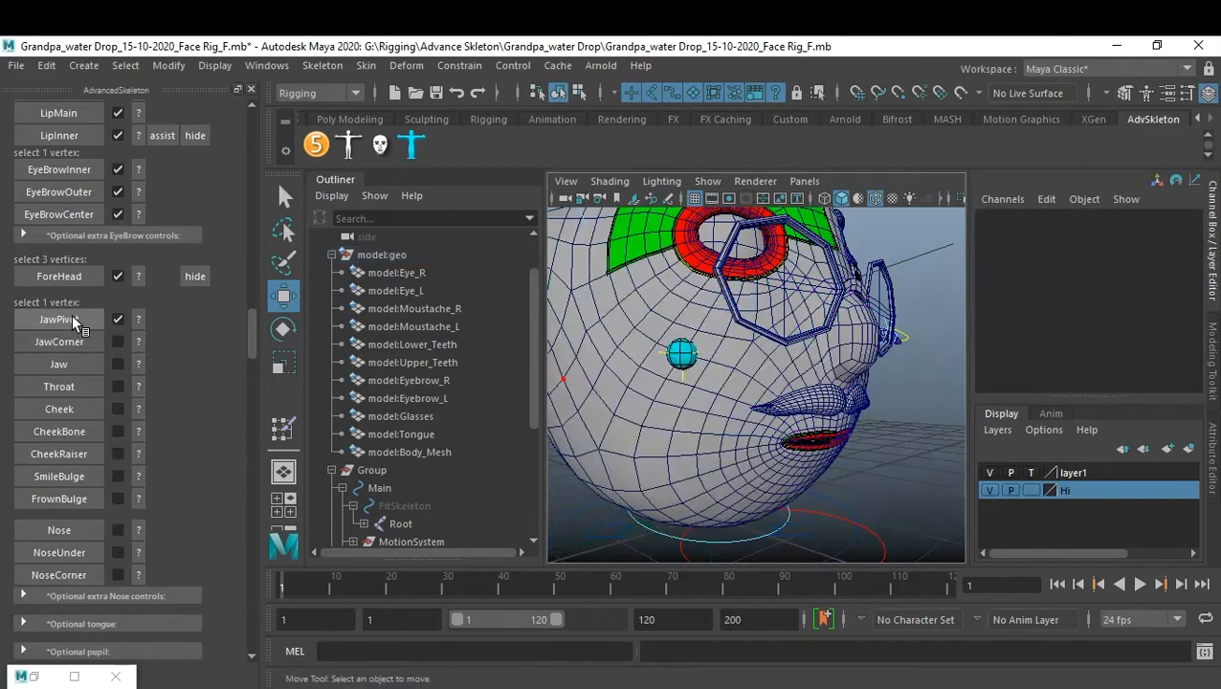
Compare the JawPivot marker with its placement reference image, then delete the marker
left_click(138, 320)
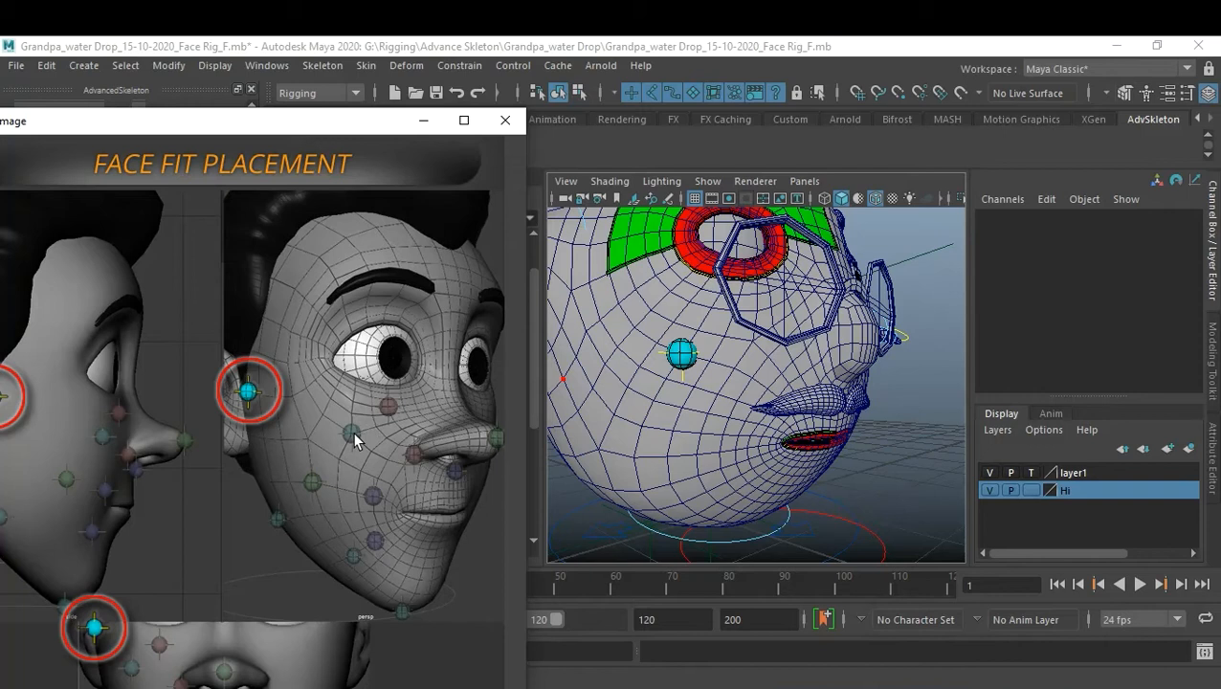
left_click(505, 121)
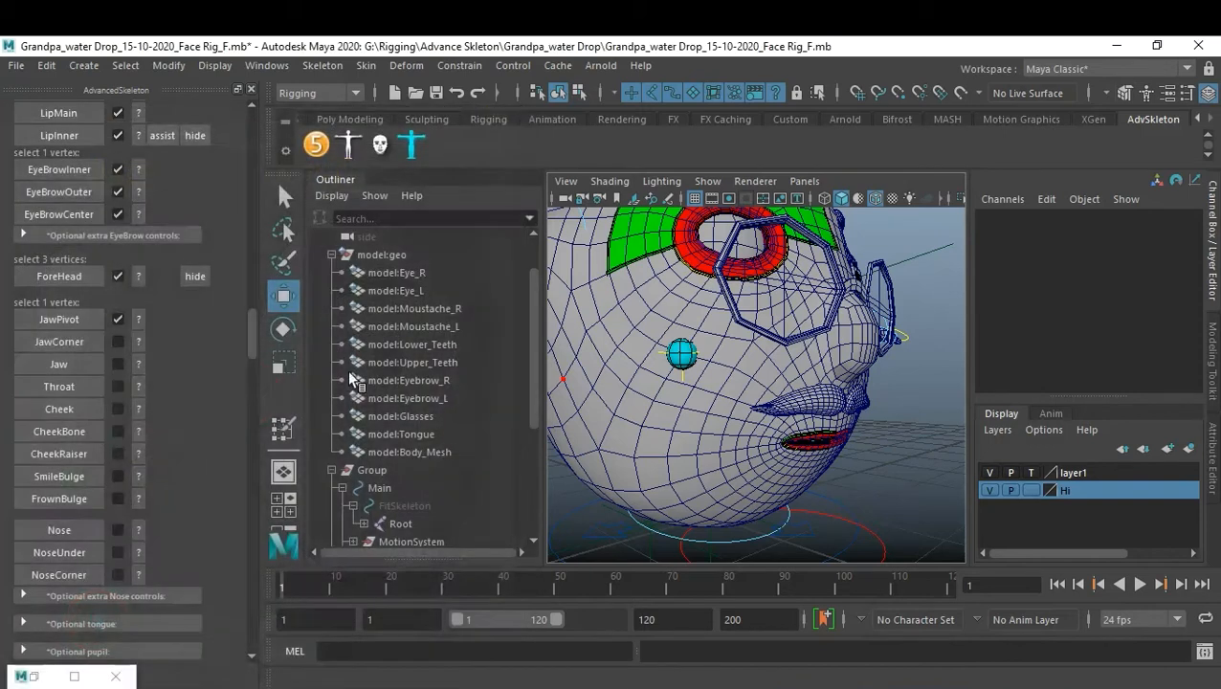
left_click(115, 318)
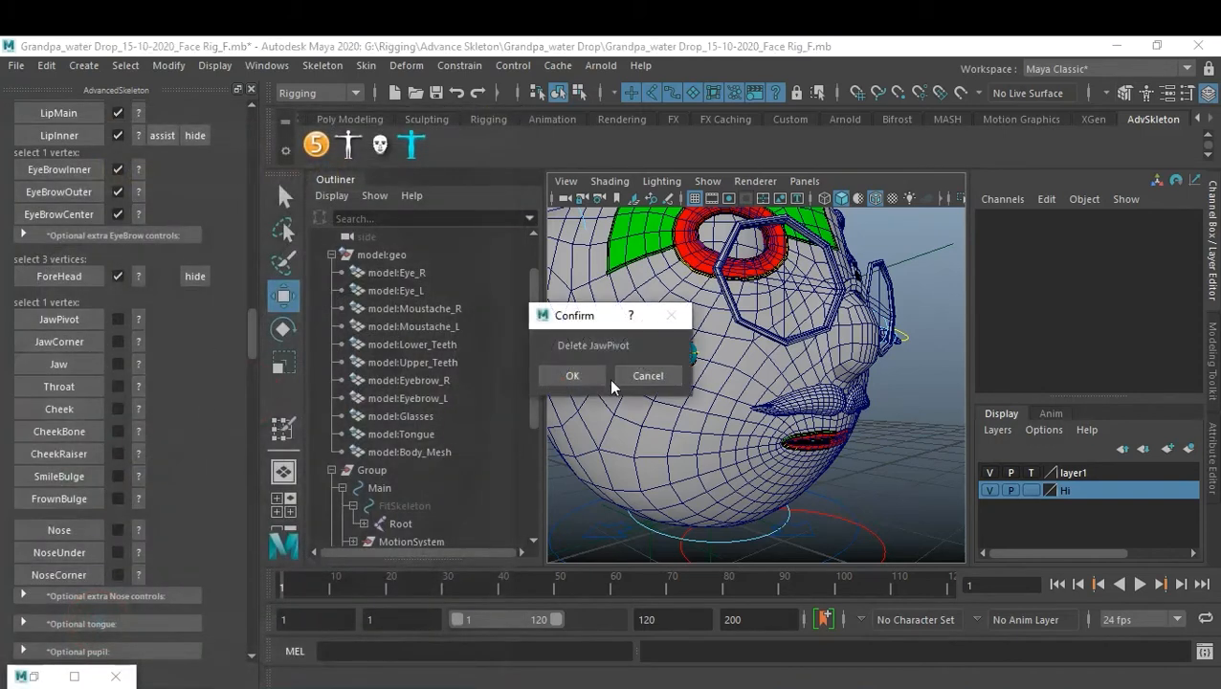
left_click(555, 374)
Create the JawPivot fit marker from a body mesh vertex slightly farther back on the side of the face
right_click_drag(652, 345, 568, 172)
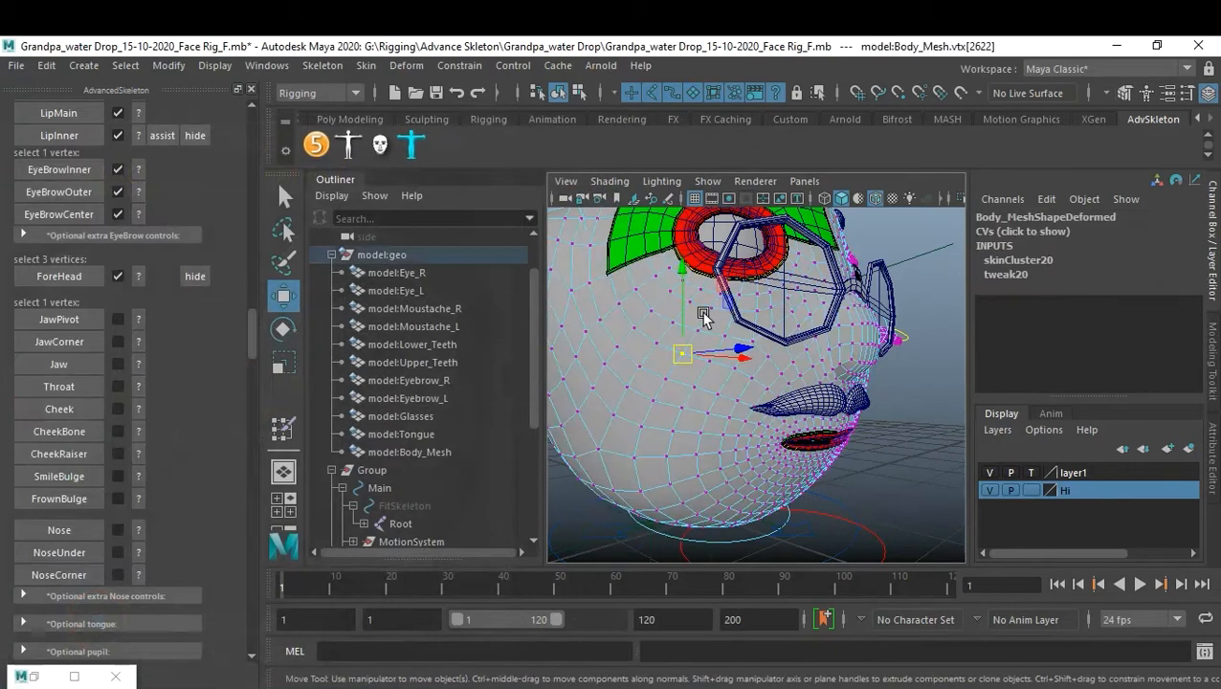
left_click(656, 342)
scroll(737, 428, "down", 4)
left_click_drag(736, 427, 695, 318, "alt")
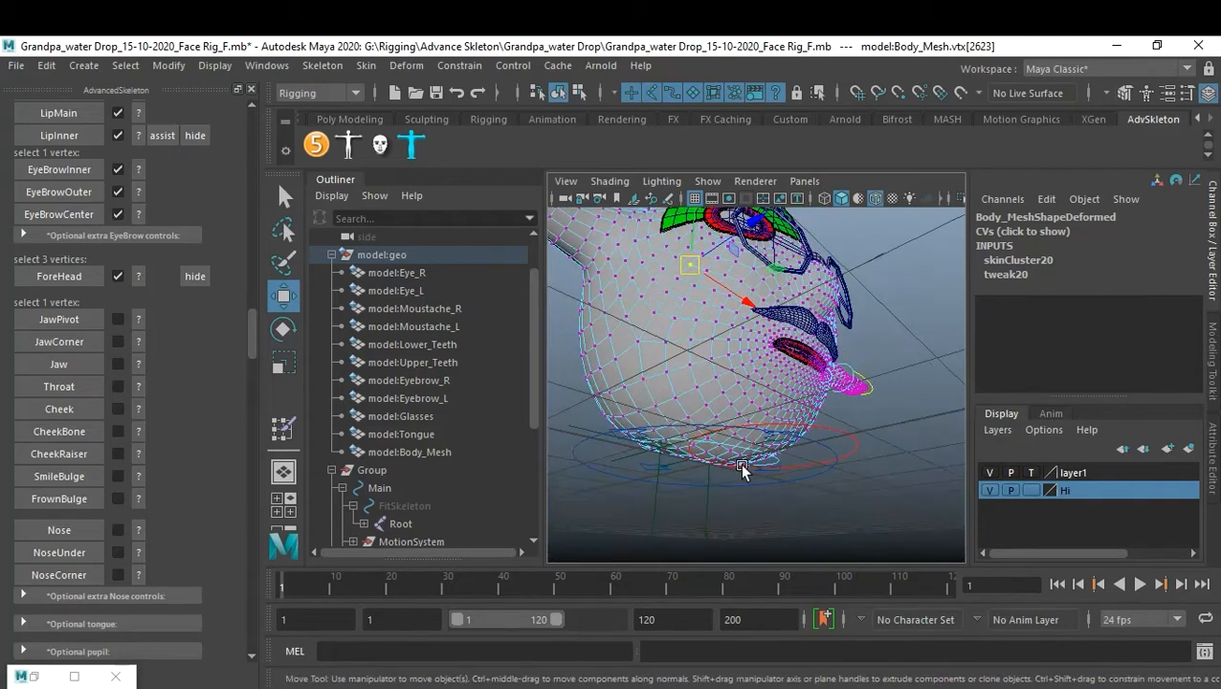
left_click_drag(681, 330, 763, 403, "alt")
scroll(763, 426, "up", 3)
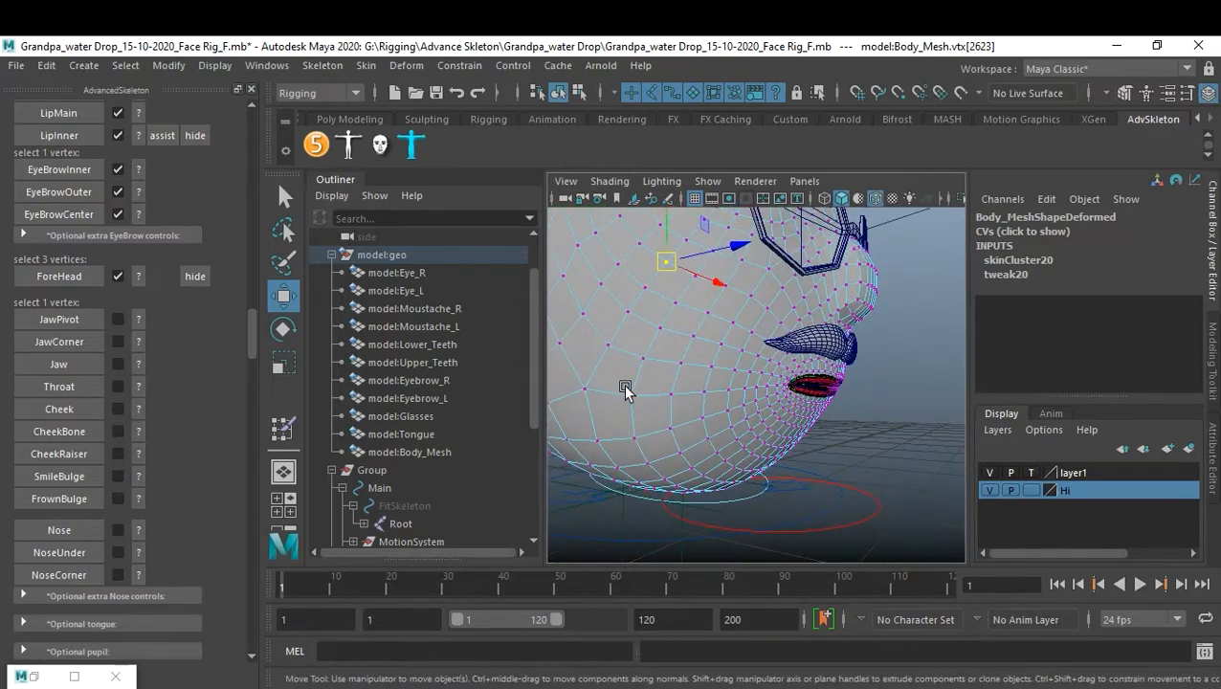
left_click(78, 318)
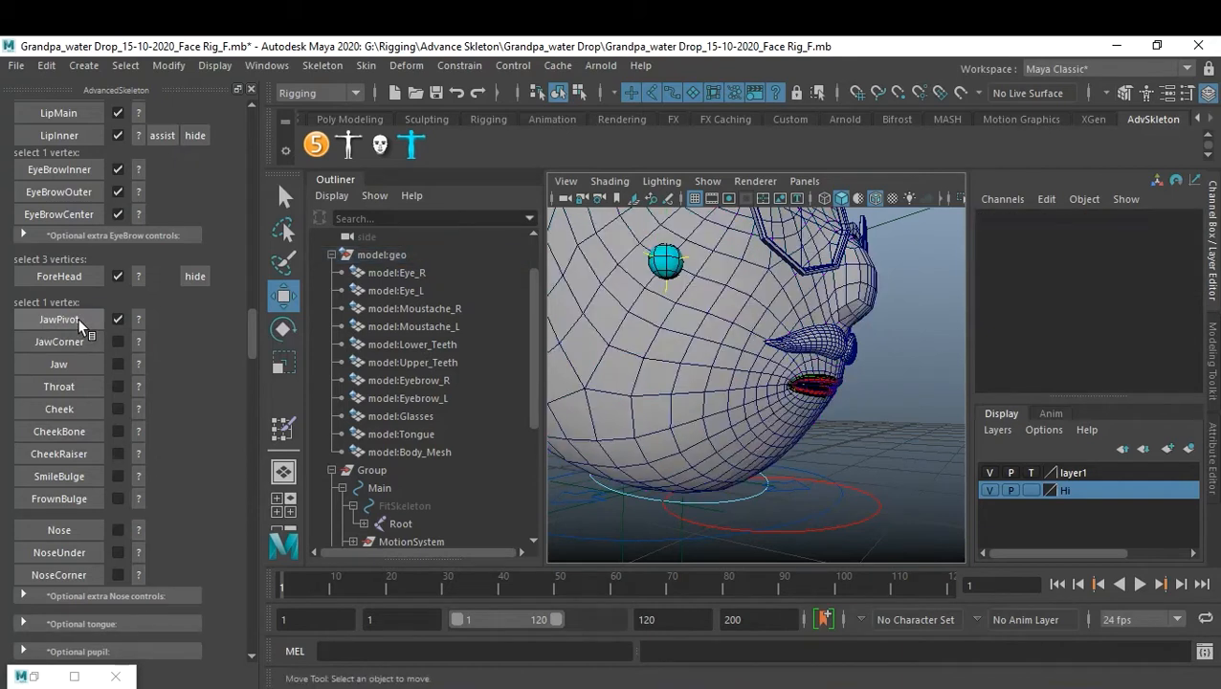
Check the JawCorner placement reference and create the JawCorner fit marker from a body mesh vertex low on the side, below the jaw pivot
left_click(137, 342)
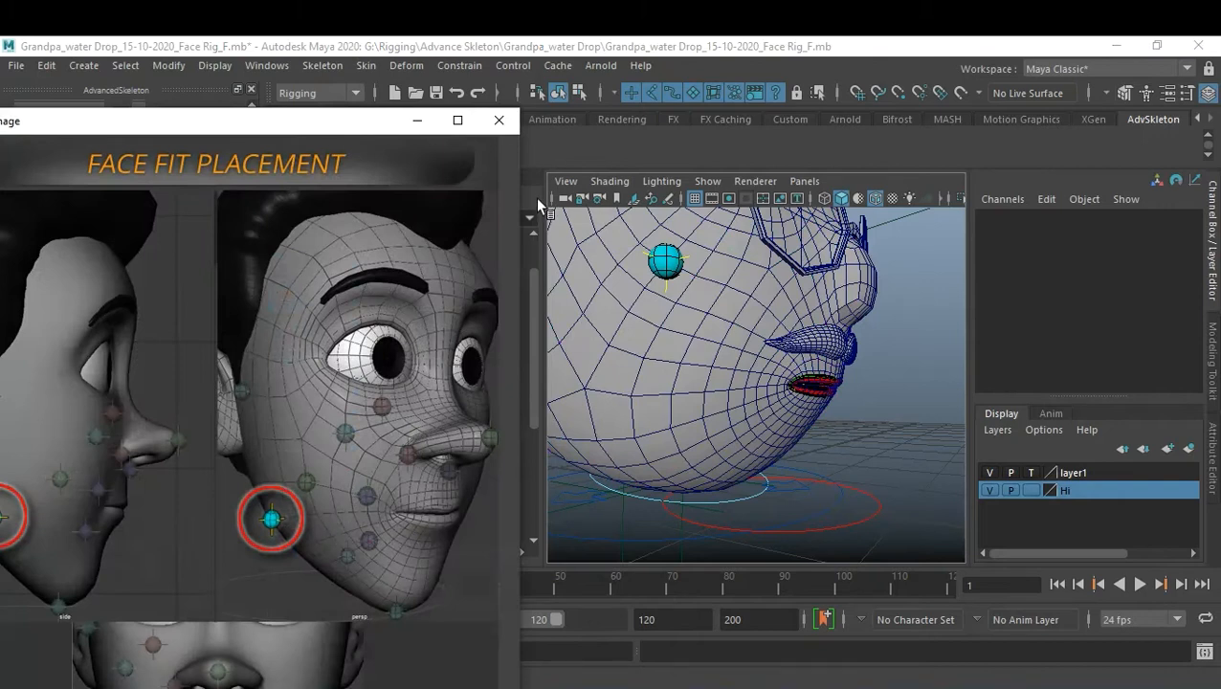
left_click(499, 120)
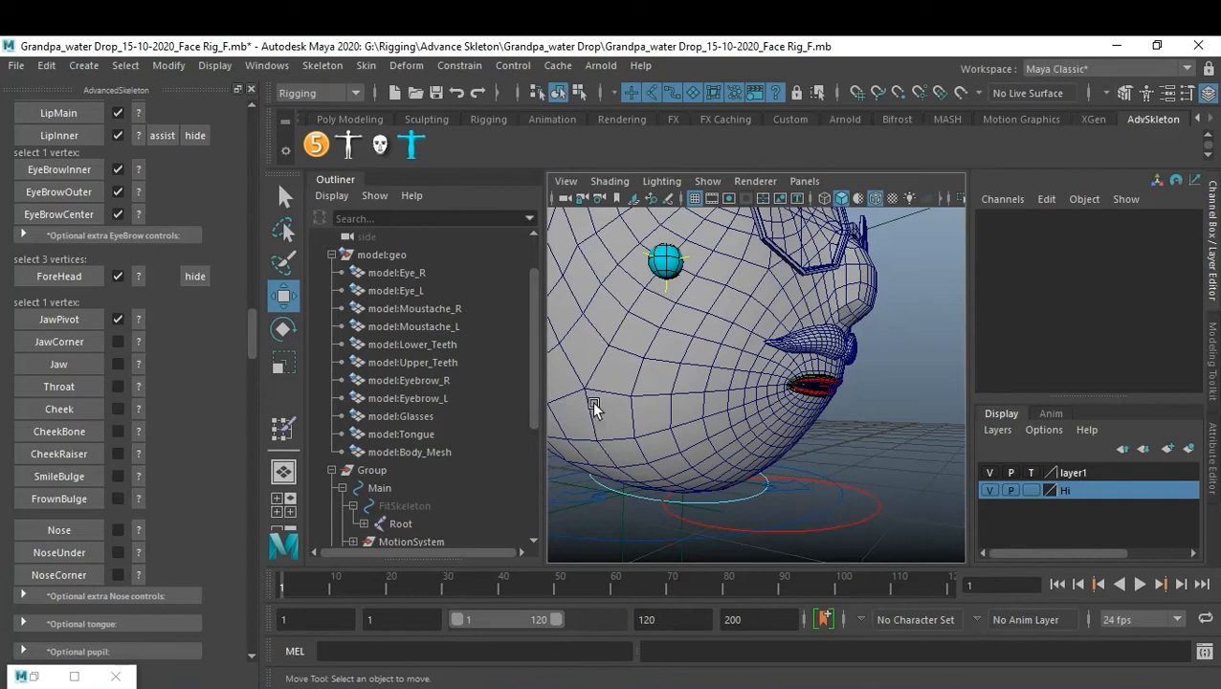
right_click_drag(586, 399, 500, 181)
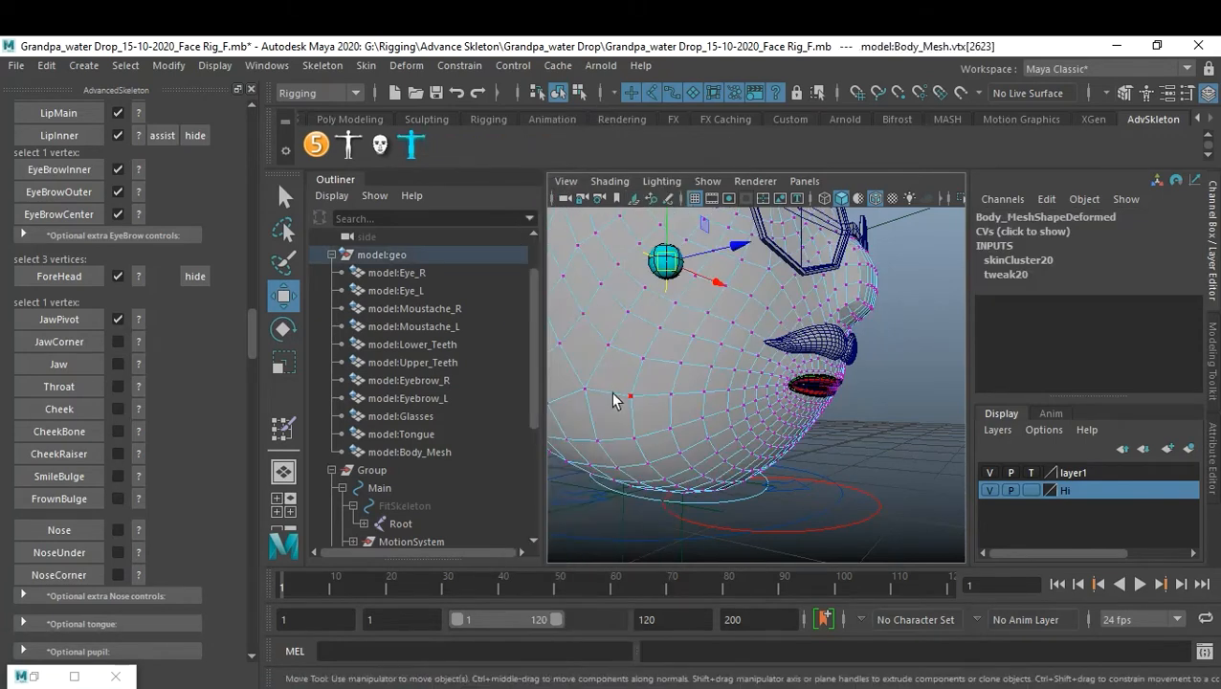
left_click(596, 440)
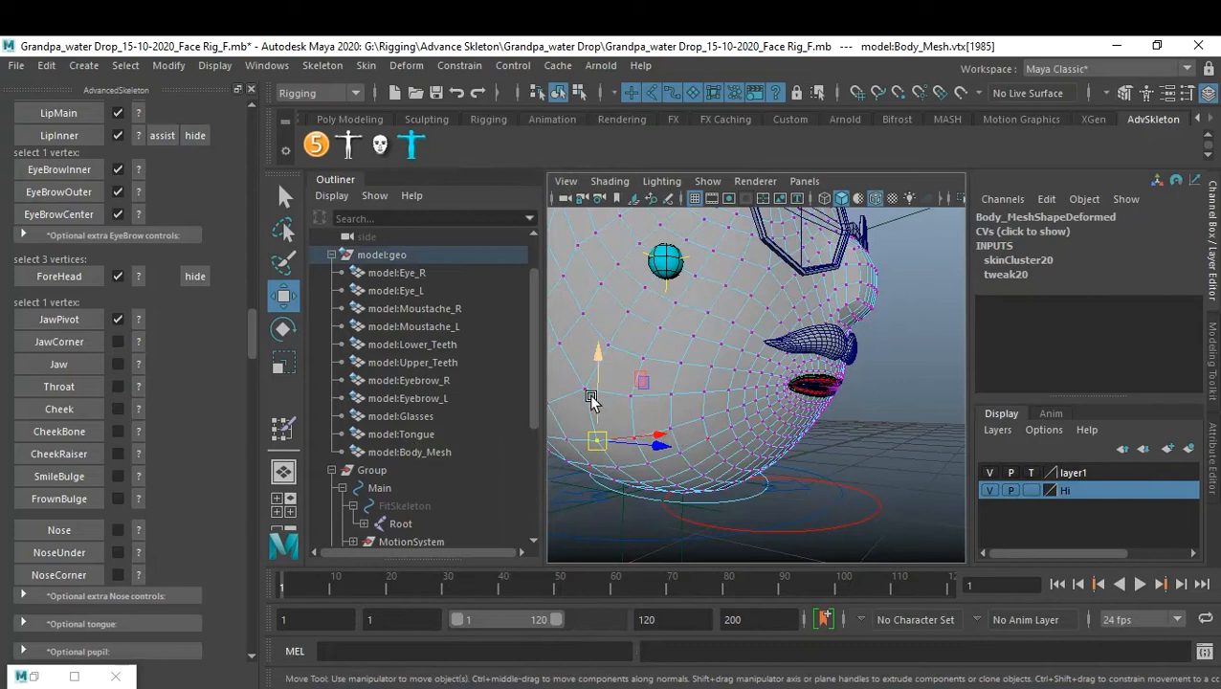
left_click(59, 341)
Select the body mesh's centre edges below the mouth and under the chin to trace the face's middle line
left_click_drag(655, 448, 654, 302, "alt")
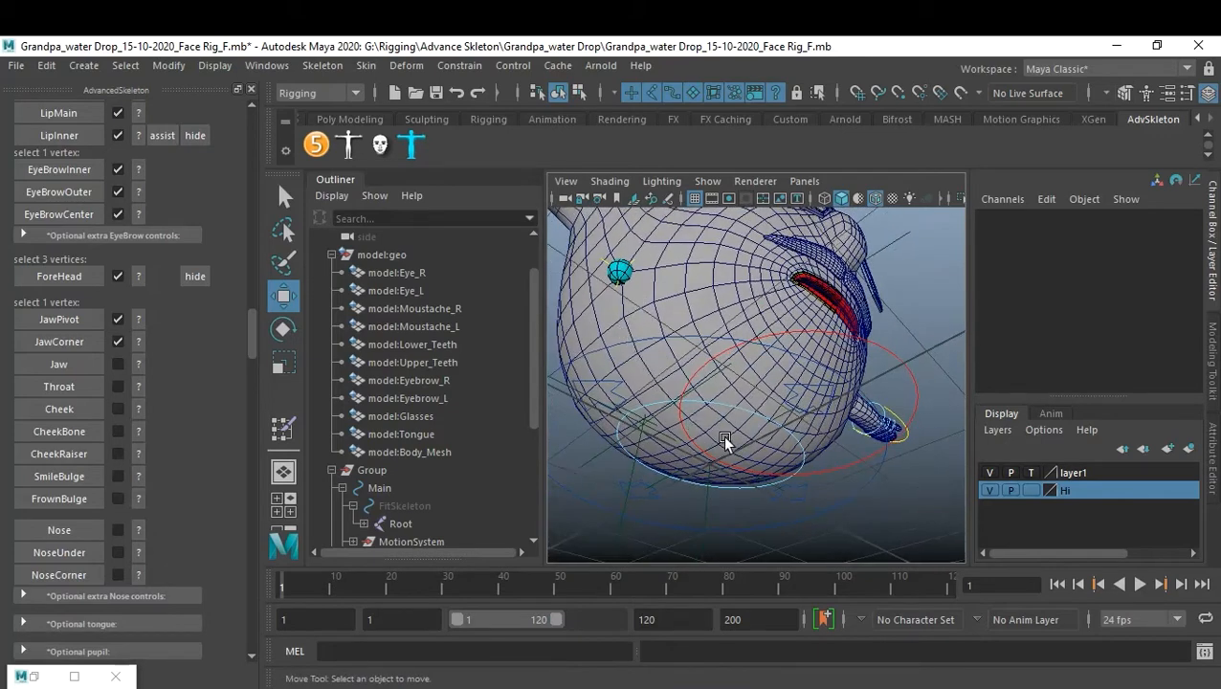
left_click_drag(737, 450, 730, 422, "alt")
right_click_drag(730, 422, 817, 453, "alt")
left_click_drag(788, 381, 837, 376, "alt")
left_click(829, 350)
right_click_drag(829, 352, 837, 139)
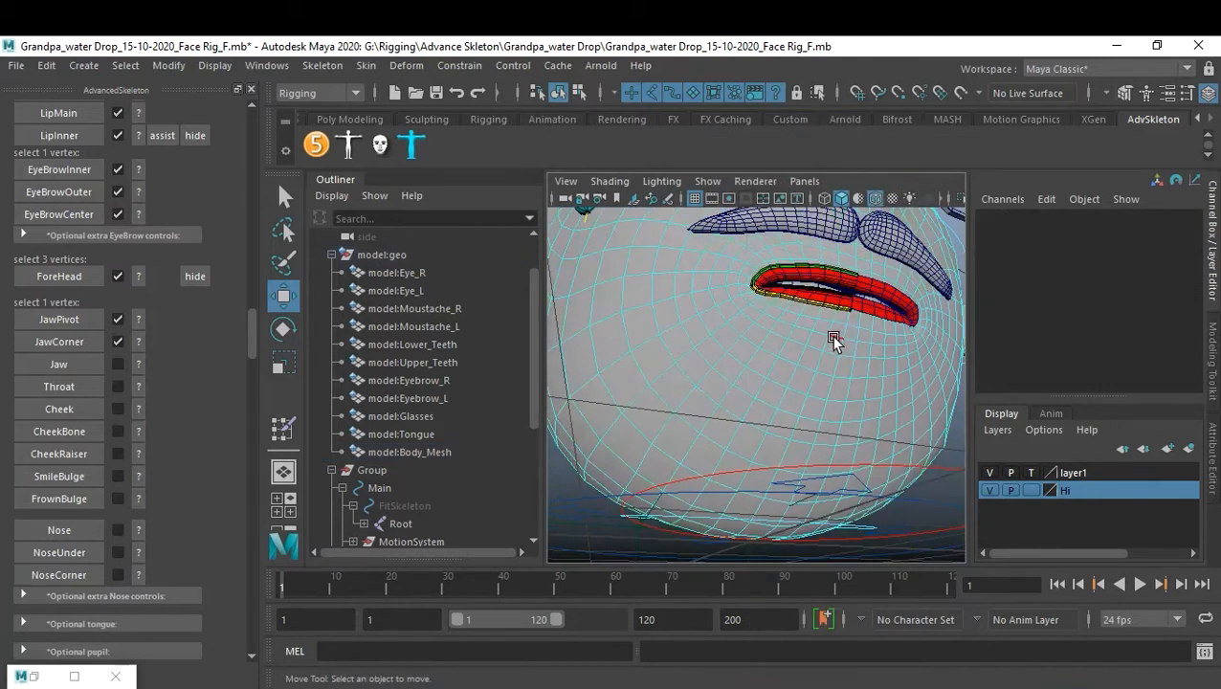
left_click_drag(865, 366, 814, 406, "alt")
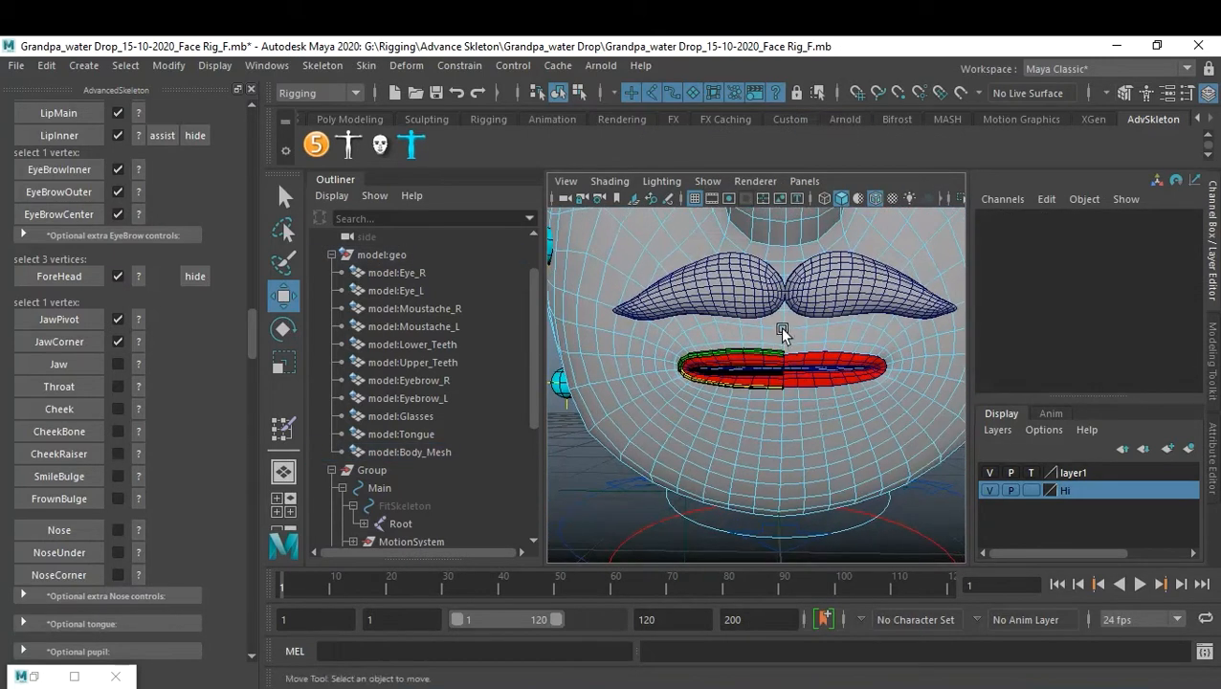
left_click(777, 414)
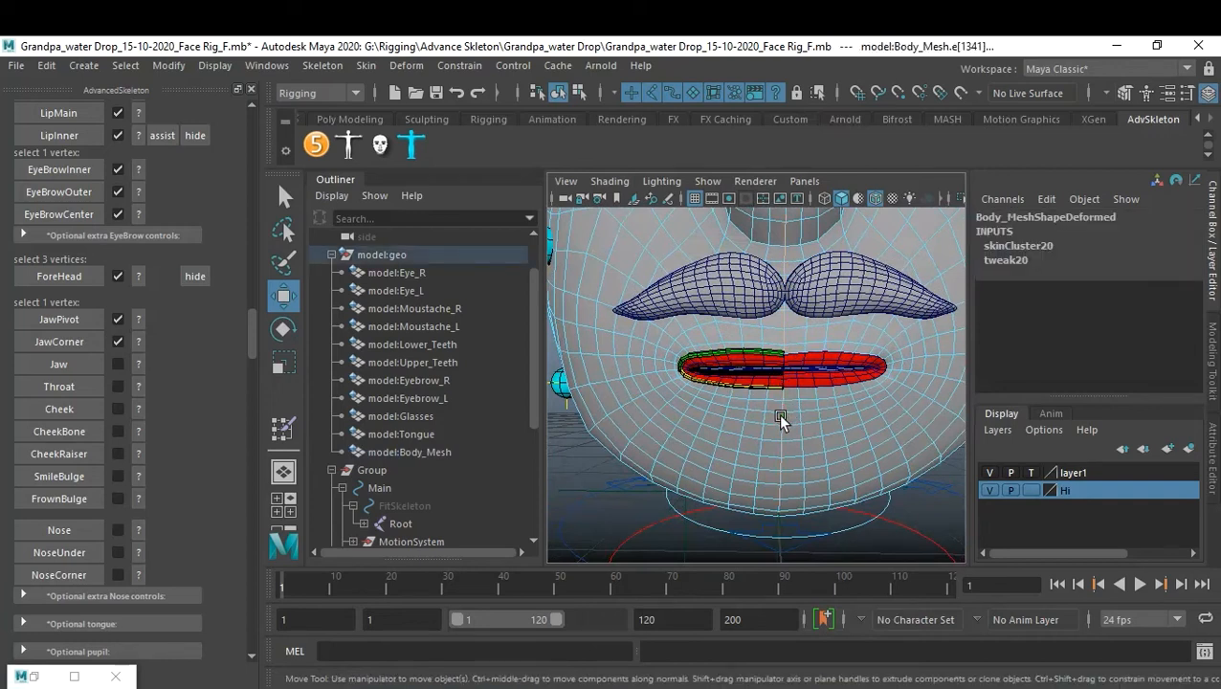
left_click_drag(794, 502, 692, 376, "alt")
left_click(673, 369)
Create the Jaw fit marker from the centre-line body mesh vertex under the chin, replacing the Jaw from the body setup
left_click_drag(829, 427, 716, 438, "alt")
right_click_drag(720, 428, 646, 191)
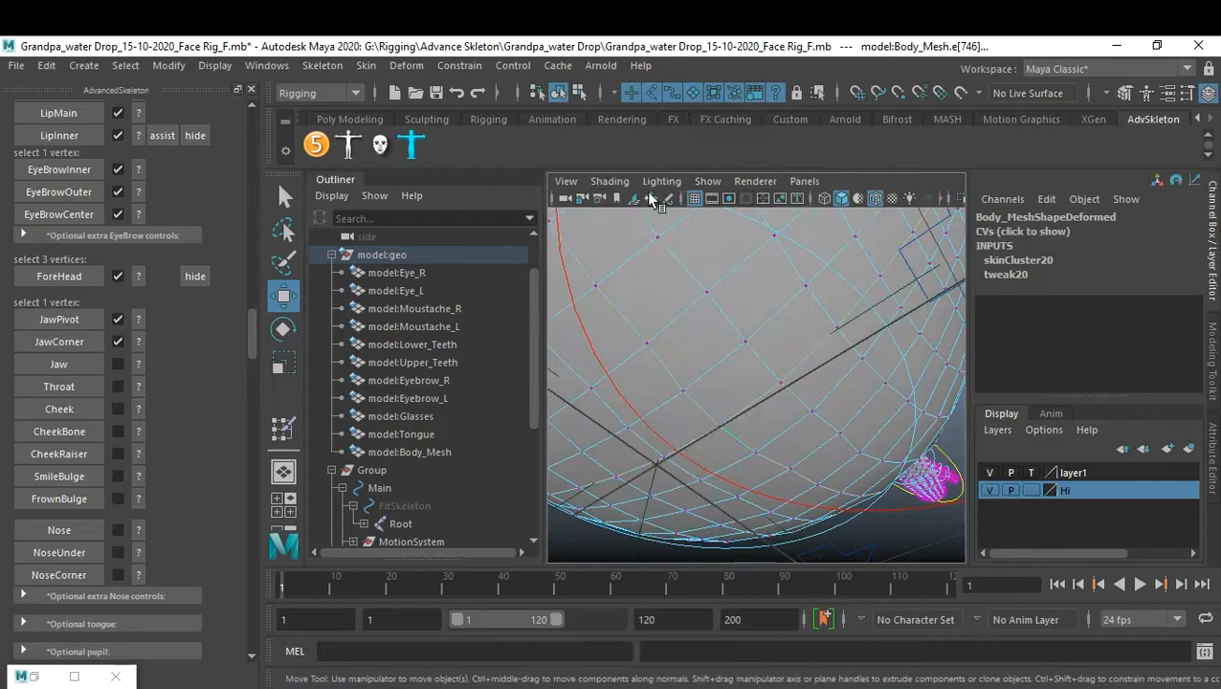
left_click(724, 424)
right_click_drag(851, 395, 682, 370, "alt")
left_click_drag(682, 370, 609, 408, "alt")
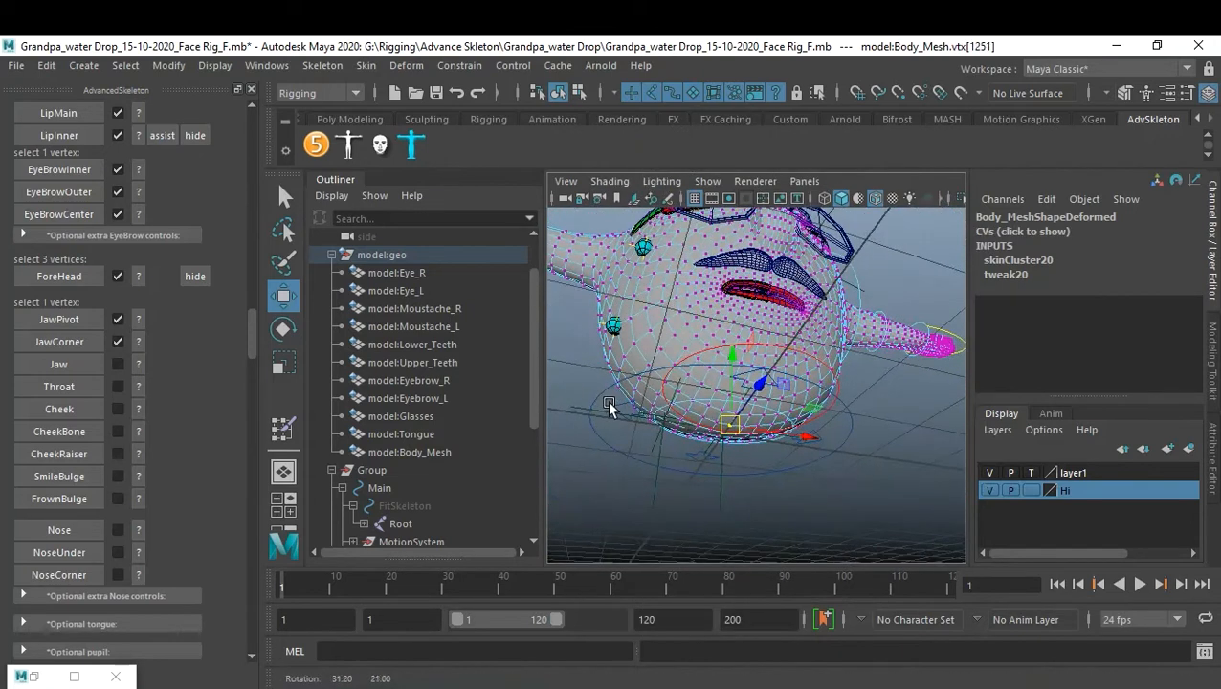
right_click_drag(609, 408, 713, 424, "alt")
left_click_drag(714, 428, 806, 413, "alt")
left_click_drag(654, 271, 714, 539, "alt")
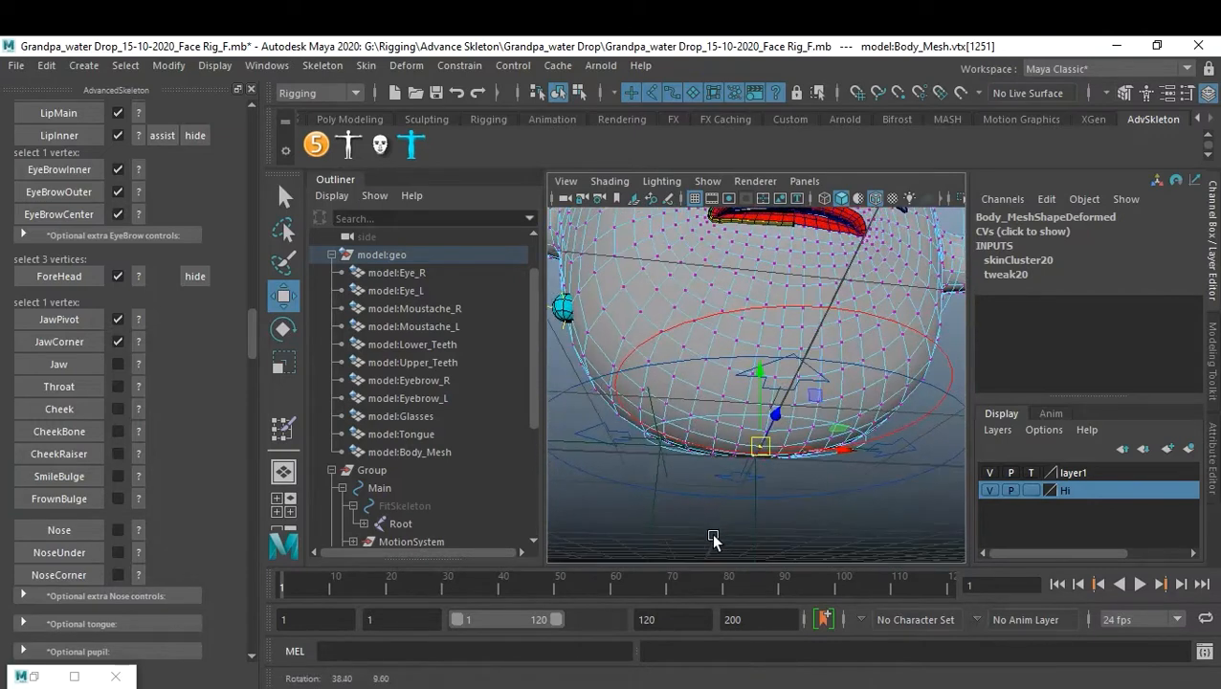
left_click_drag(758, 442, 842, 454, "alt")
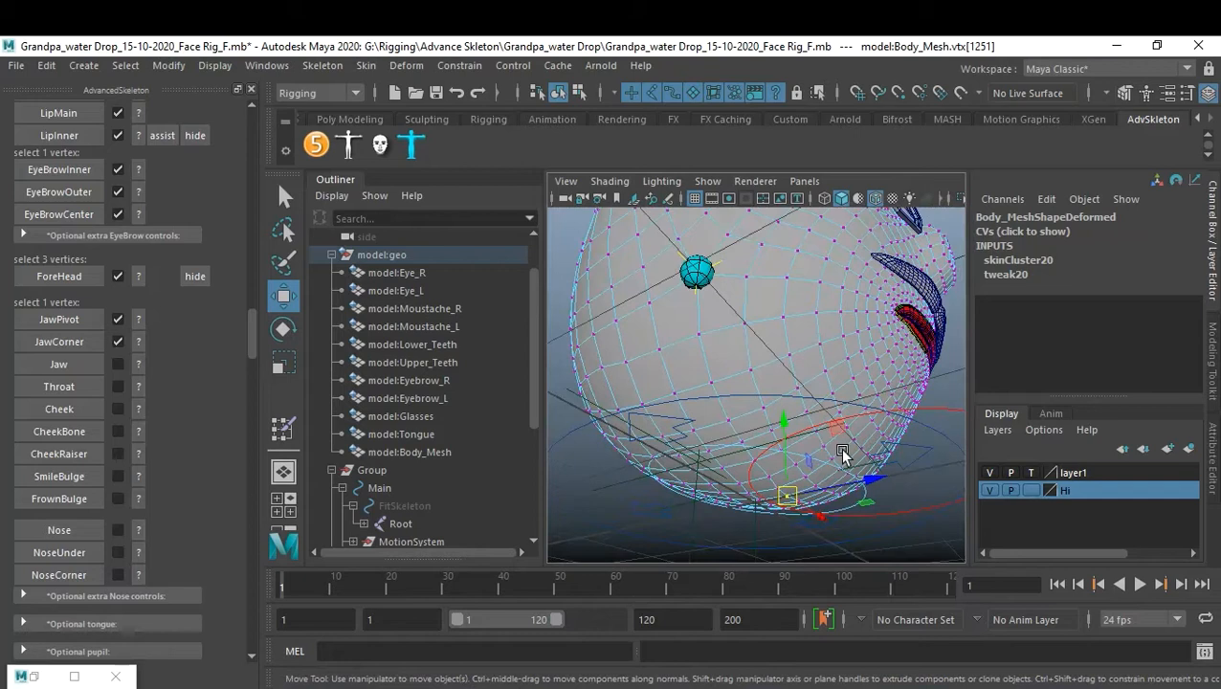
left_click(59, 364)
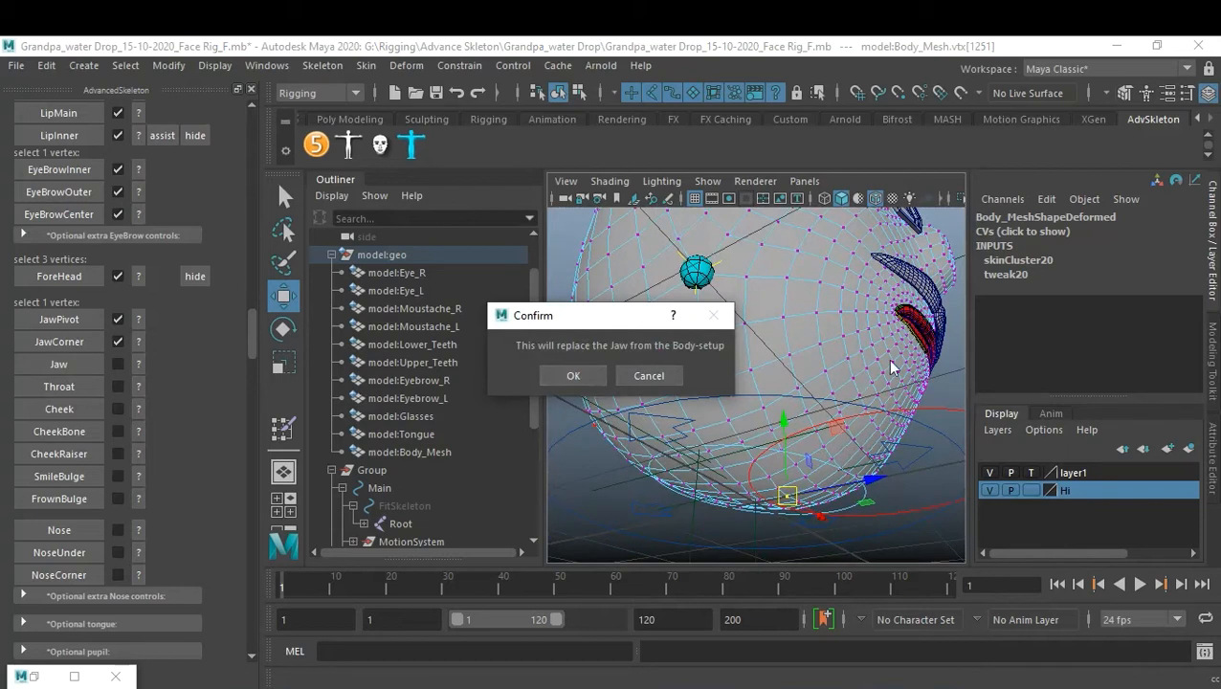
left_click(574, 375)
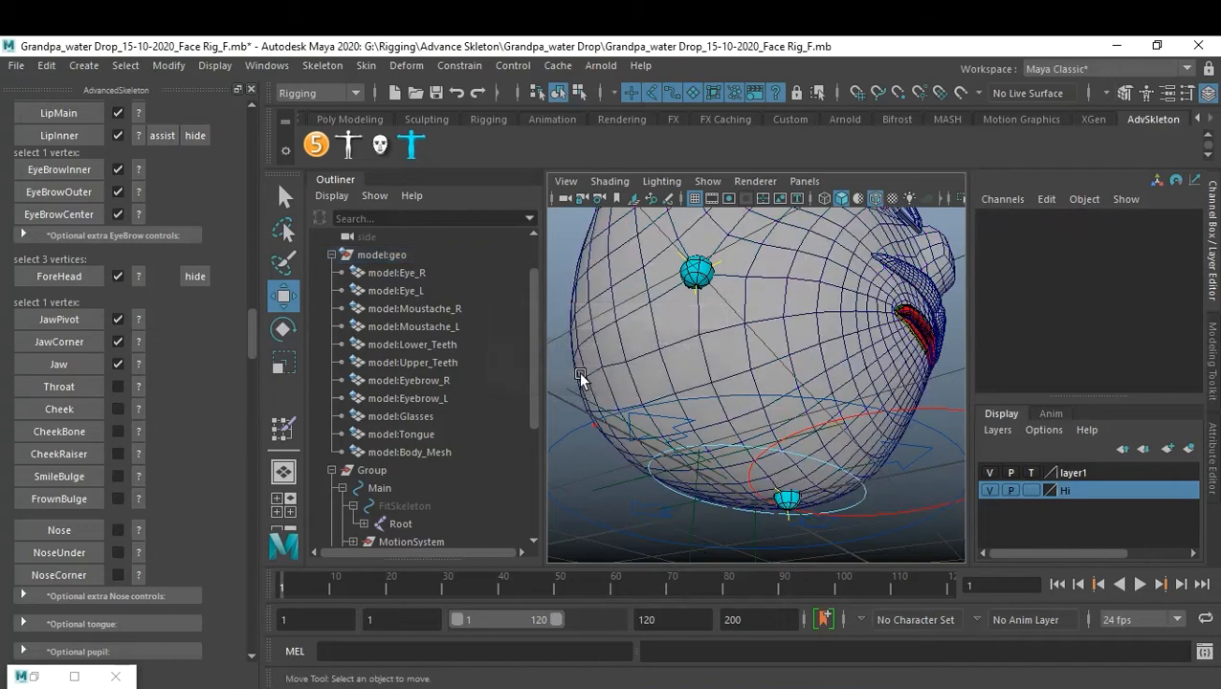
Examine the Throat placement reference image, moving its window to show the side view, and close it
left_click_drag(885, 394, 762, 421, "alt")
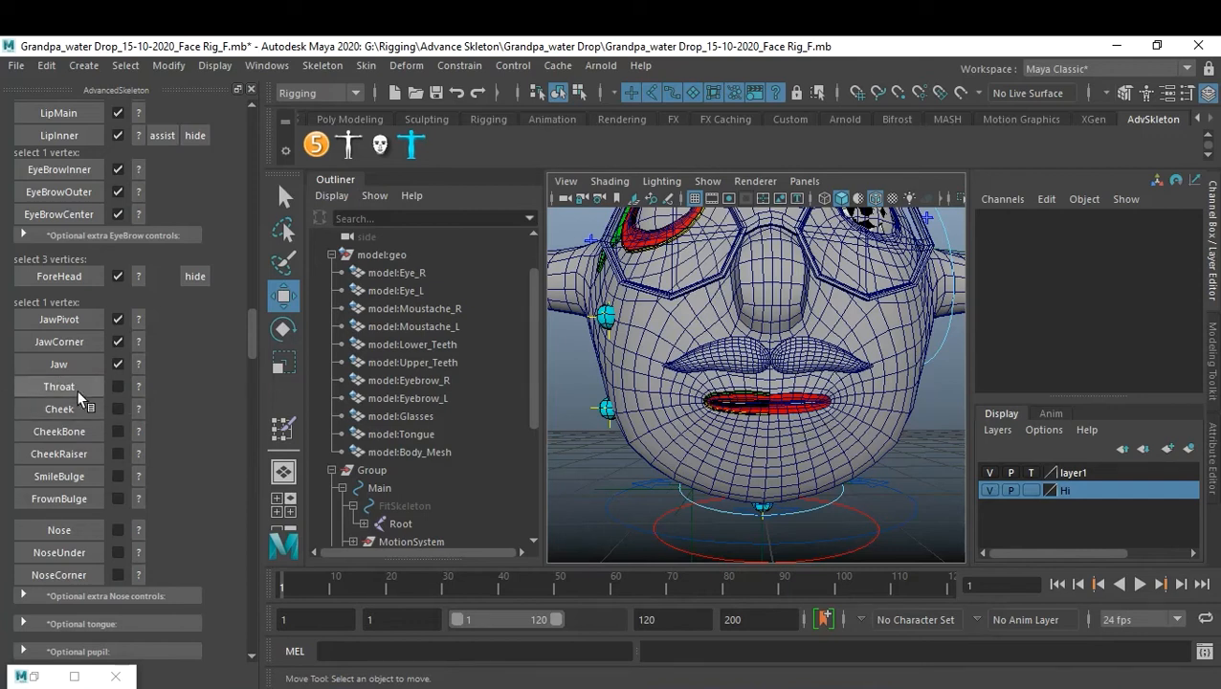
left_click(138, 385)
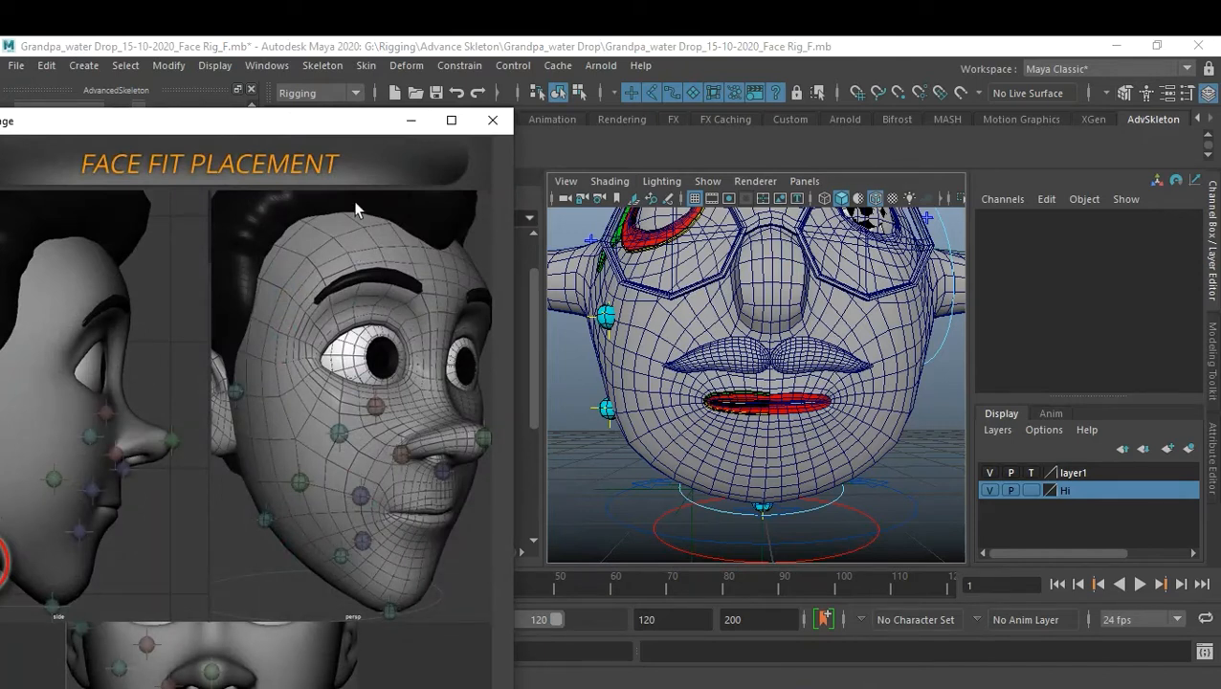
left_click_drag(366, 137, 568, 139)
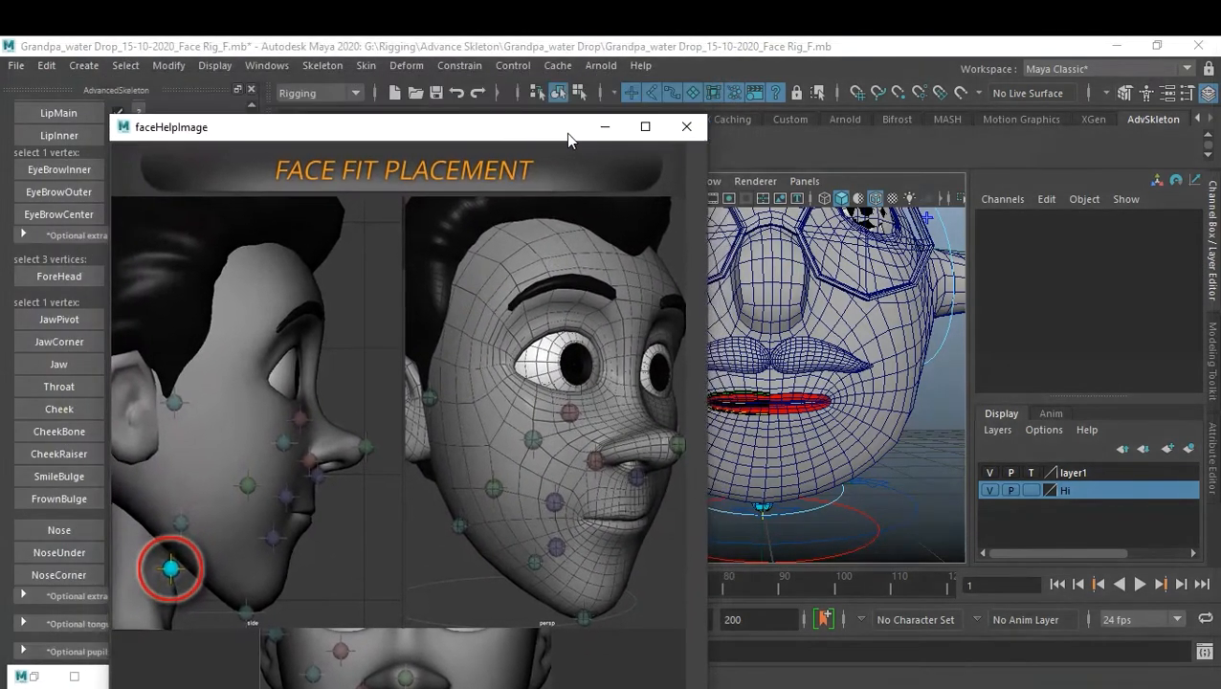
left_click(674, 130)
Create the Throat fit marker from a centre-line body mesh vertex under the chin, behind the Jaw marker
left_click_drag(787, 356, 765, 330, "alt")
middle_click_drag(766, 330, 766, 269, "alt")
left_click_drag(766, 269, 644, 299, "alt")
right_click_drag(644, 298, 691, 305, "alt")
left_click_drag(691, 305, 725, 304, "alt")
right_click_drag(737, 389, 684, 172, "alt")
left_click(755, 374)
left_click(756, 381)
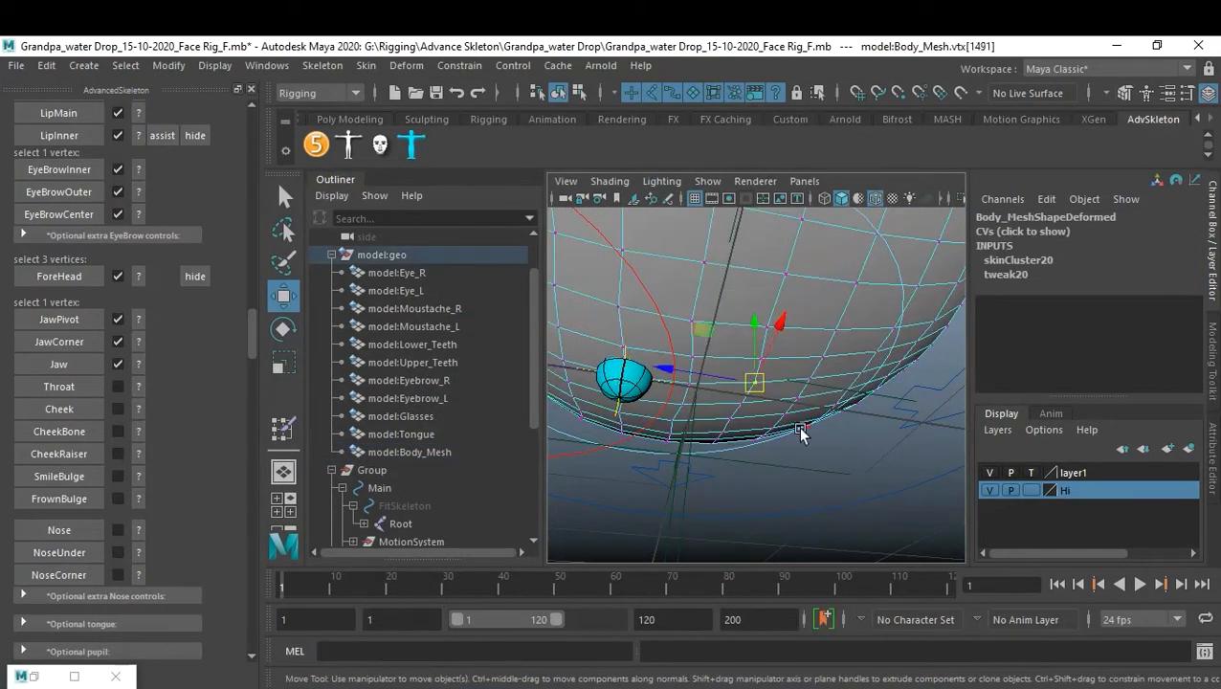
left_click(77, 384)
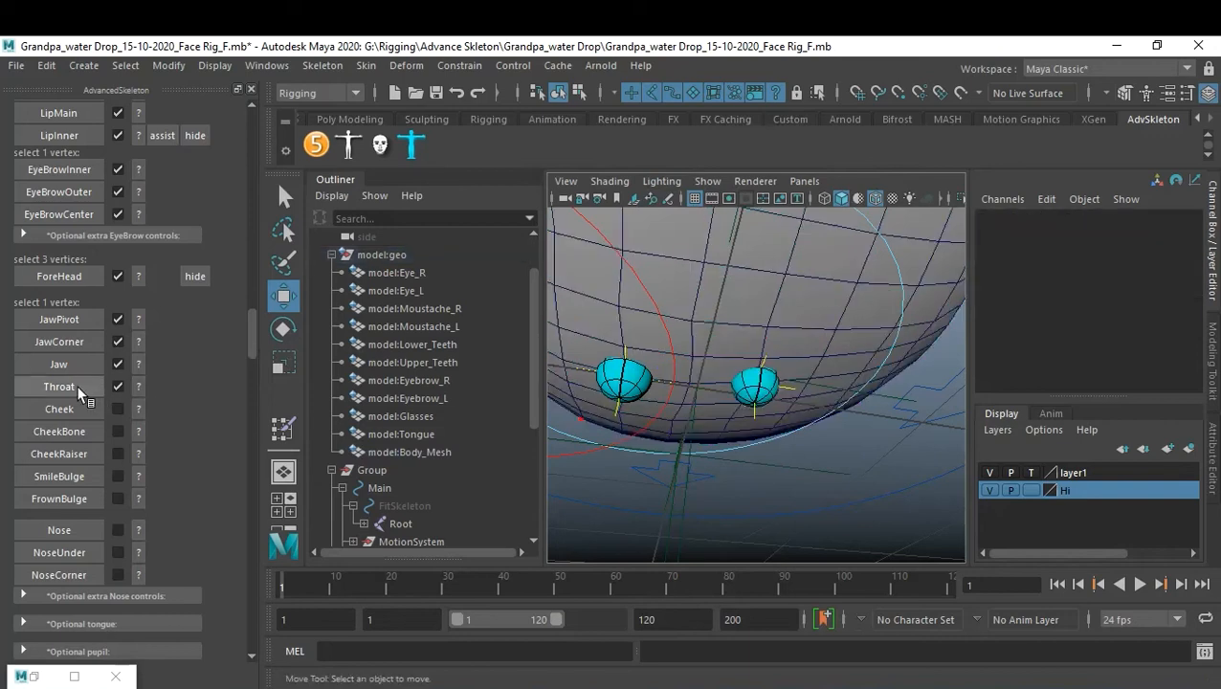
Check the Cheek placement reference and create the Cheek fit marker from a body mesh vertex on the lower cheek, just in front of JawCorner
left_click(137, 410)
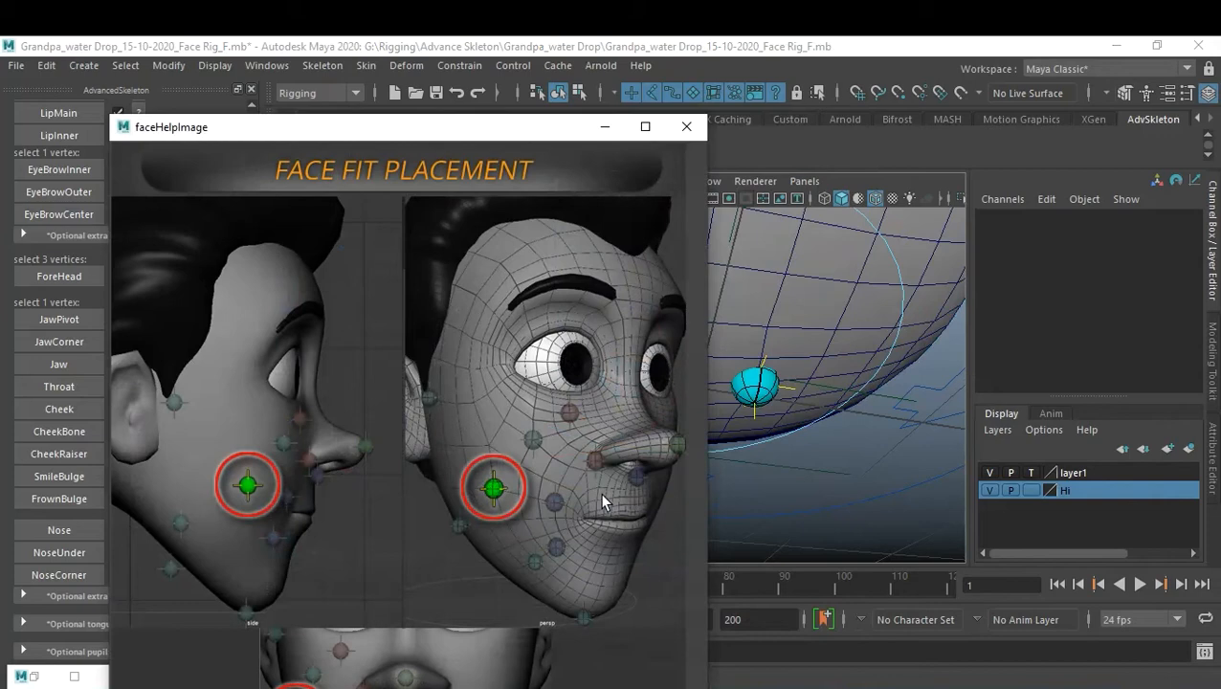
left_click(686, 126)
left_click_drag(643, 338, 791, 413, "alt")
scroll(775, 410, "up", 6)
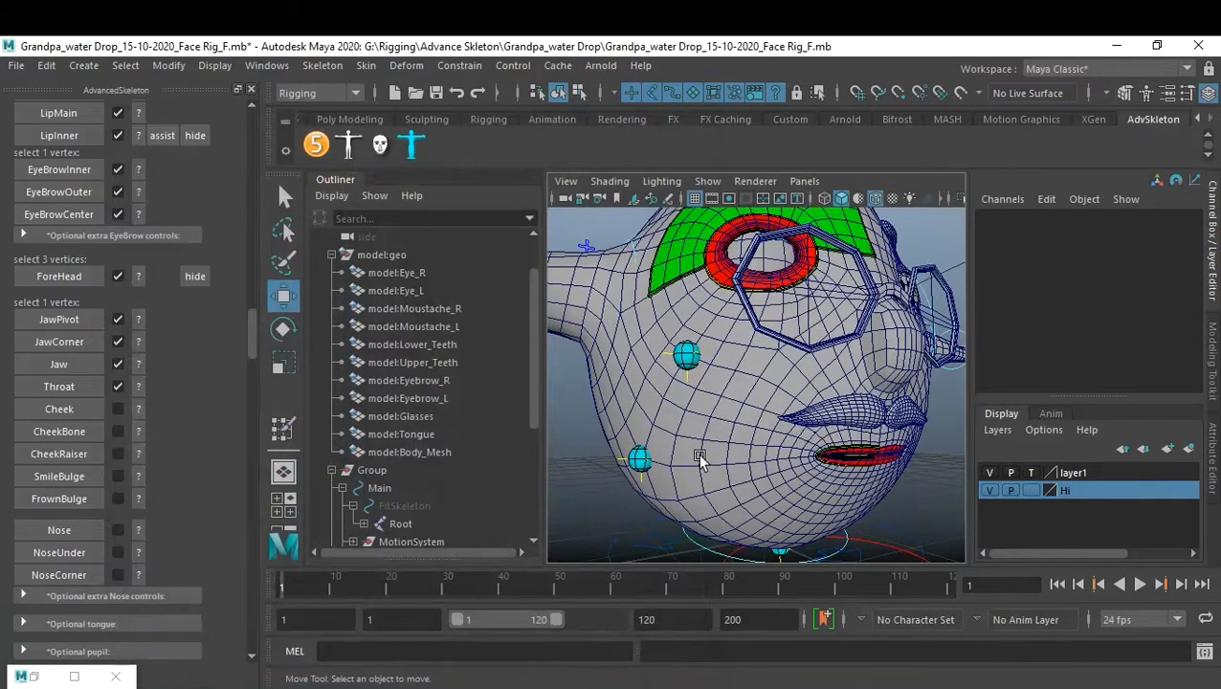
left_click(138, 409)
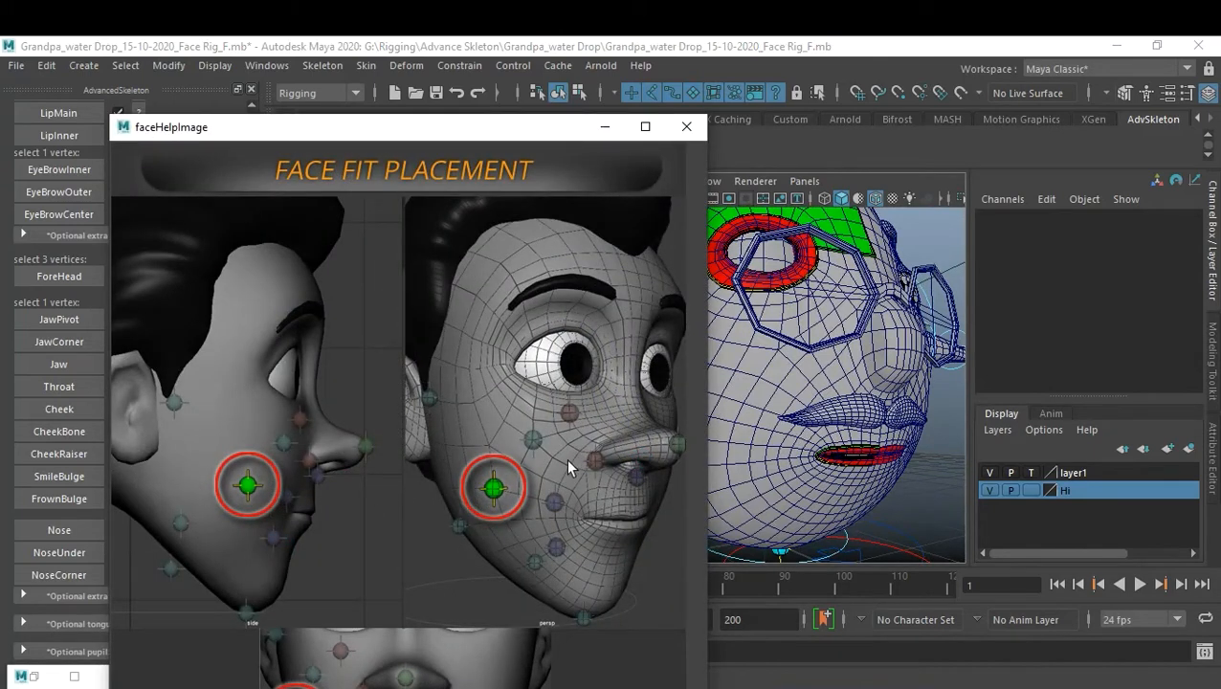
left_click(686, 126)
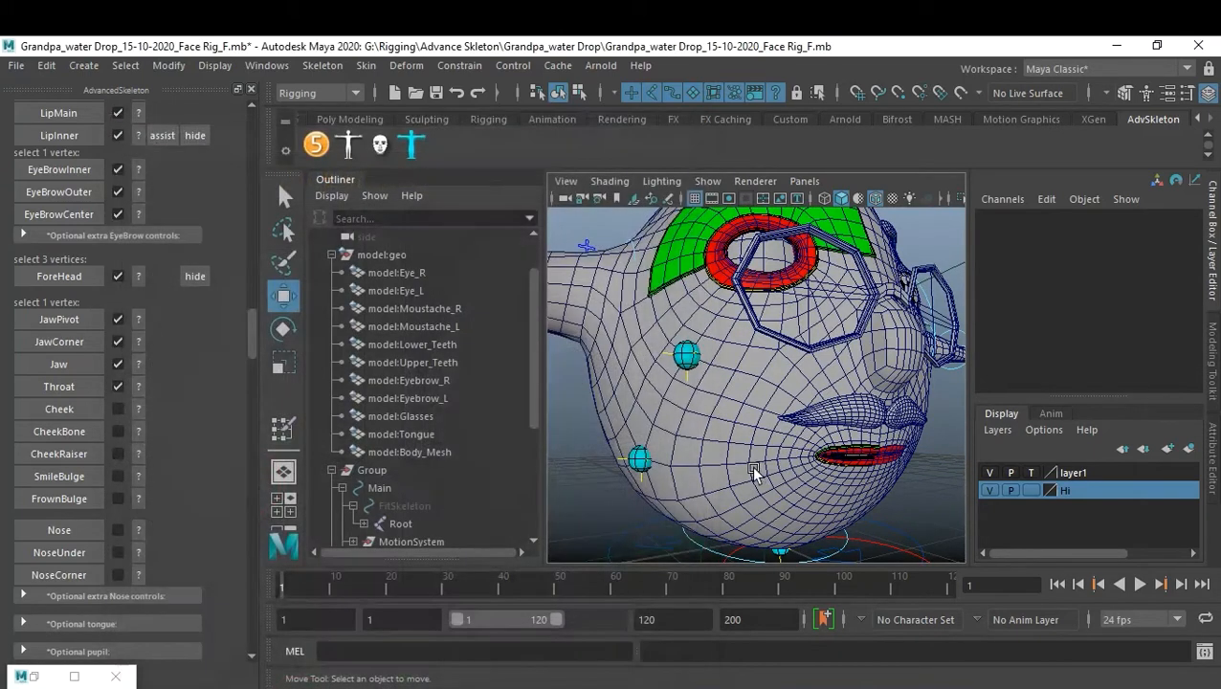
right_click_drag(694, 448, 618, 172)
left_click(701, 439)
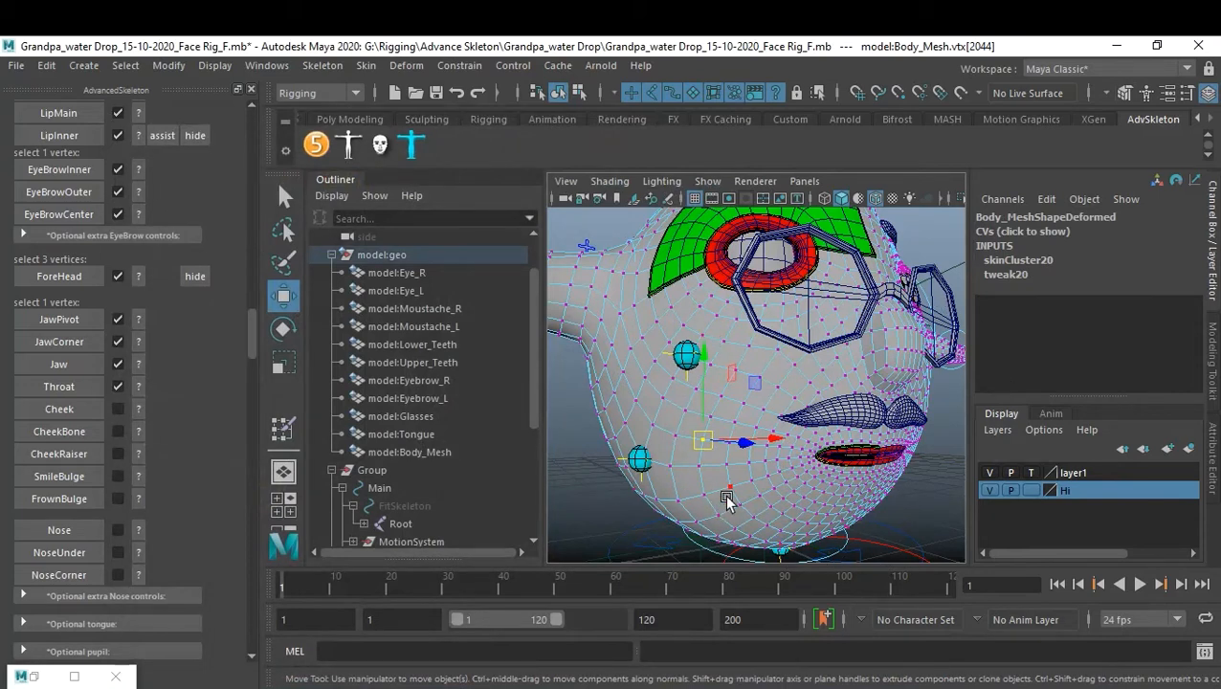
left_click(74, 410)
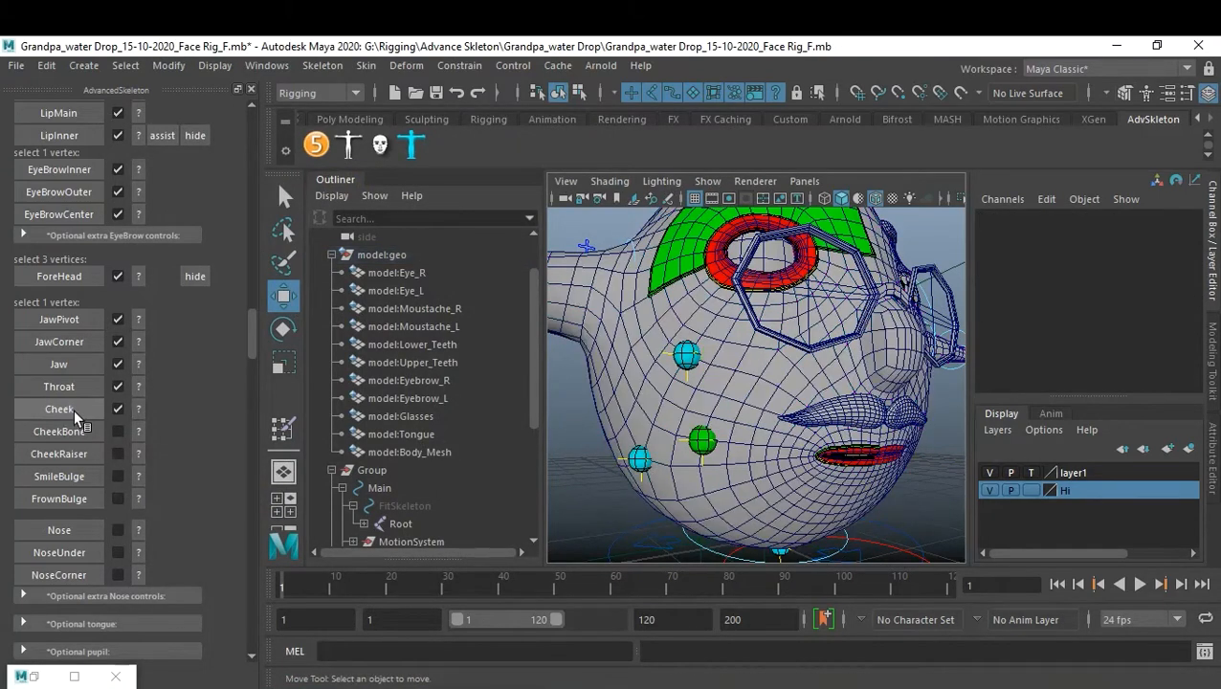
Check the CheekBone placement reference and create the CheekBone fit marker from a body mesh vertex just in front of JawPivot
left_click(138, 433)
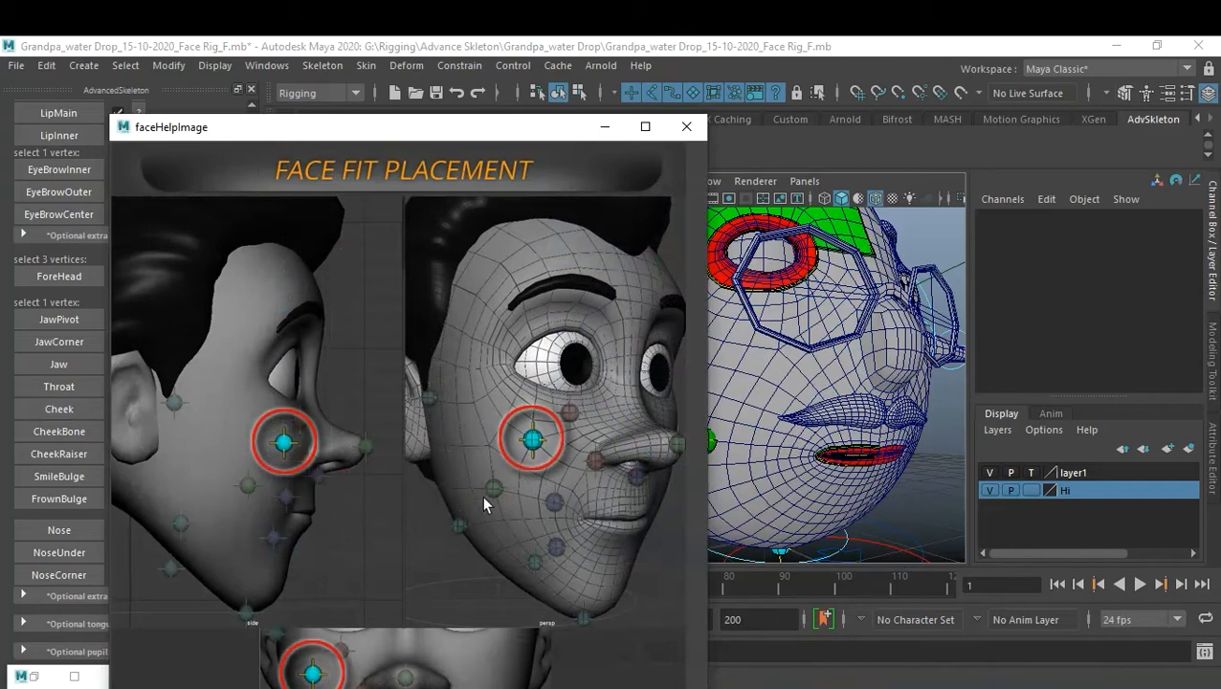
left_click(686, 128)
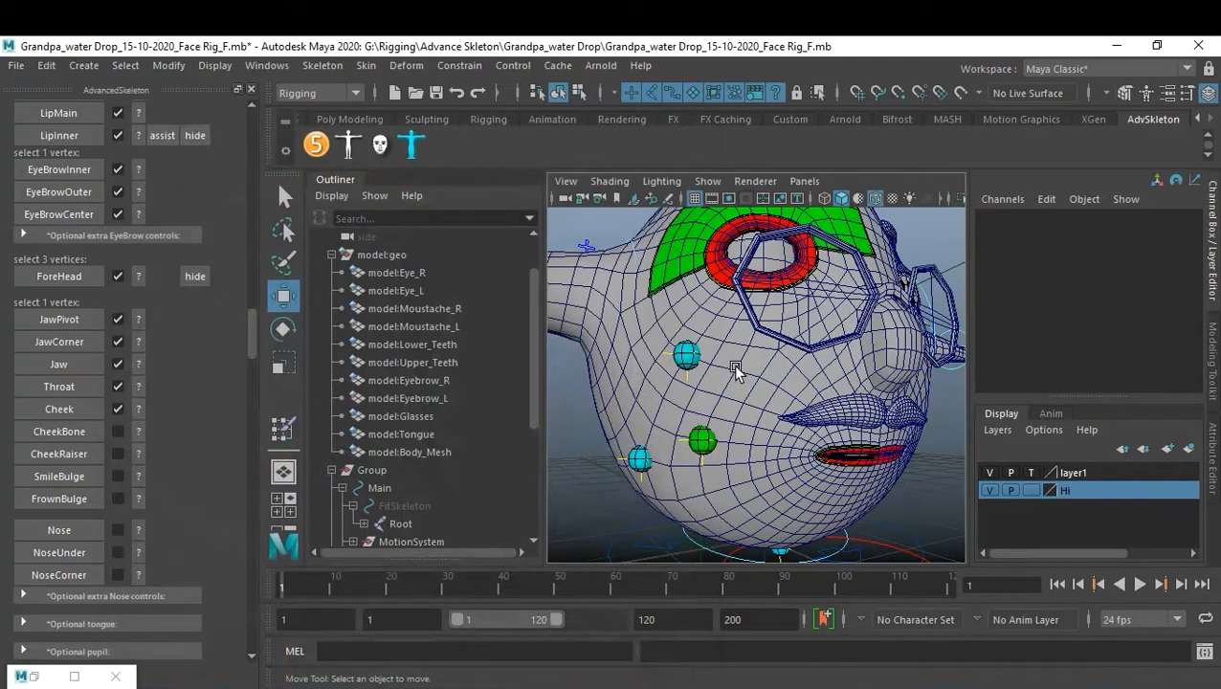
left_click(731, 377)
right_click_drag(736, 172, 651, 174)
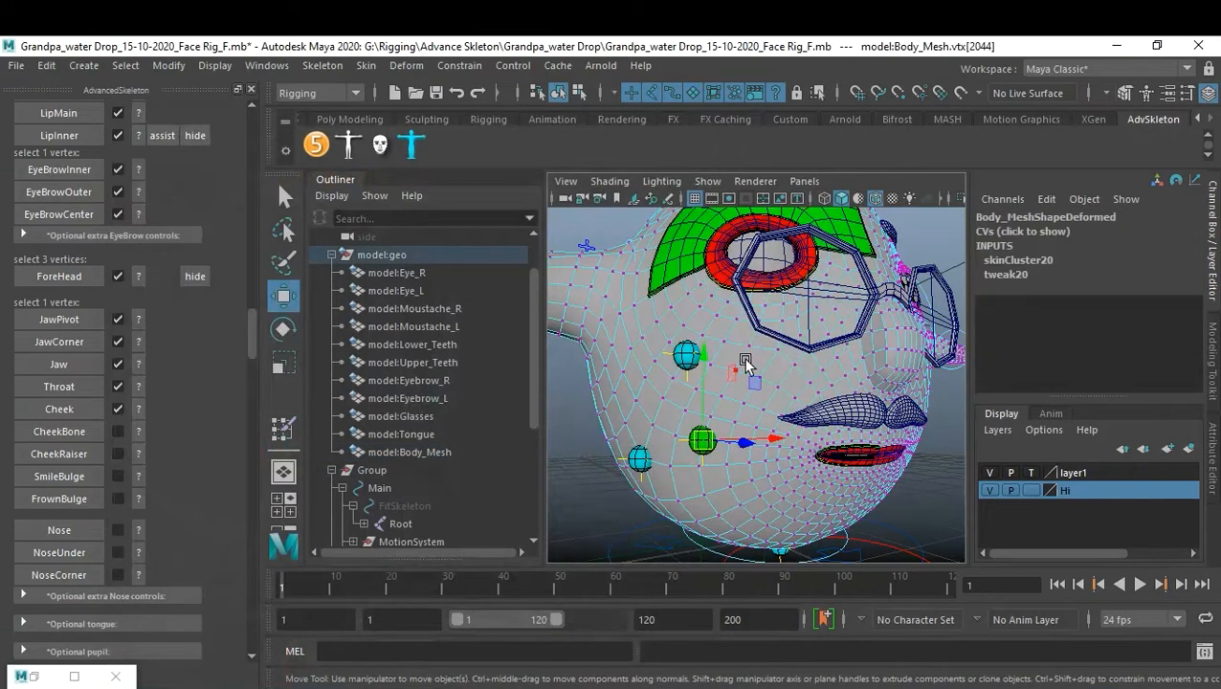
left_click(735, 369)
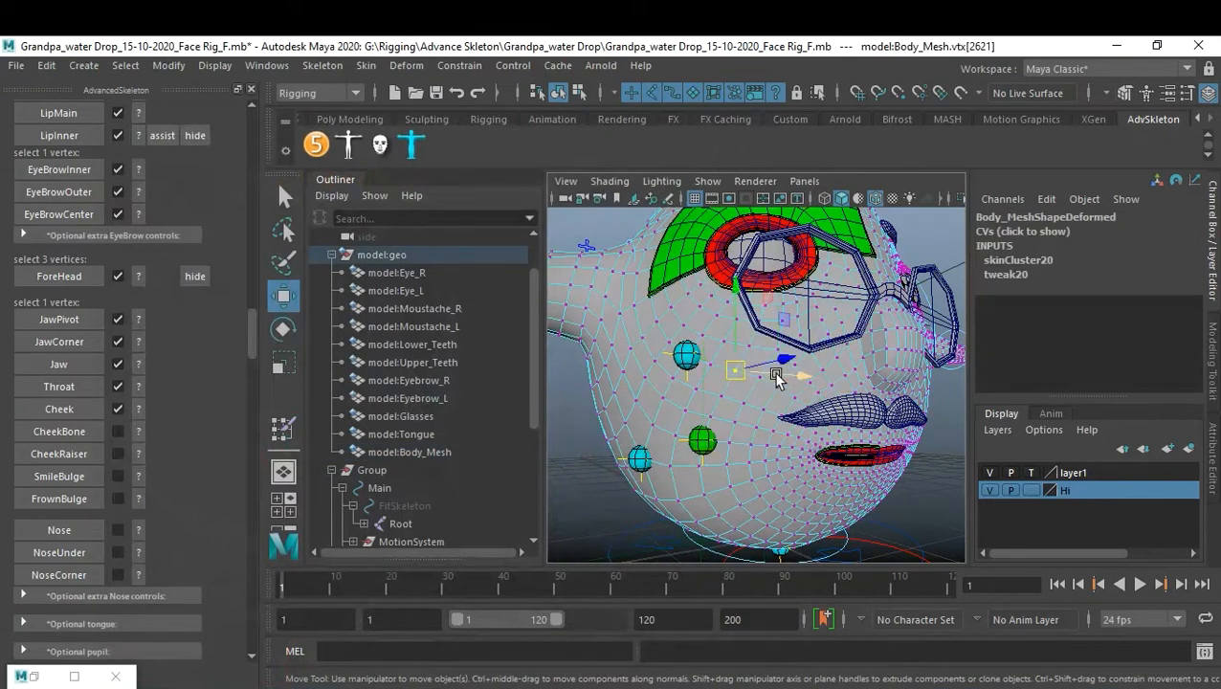
left_click(59, 431)
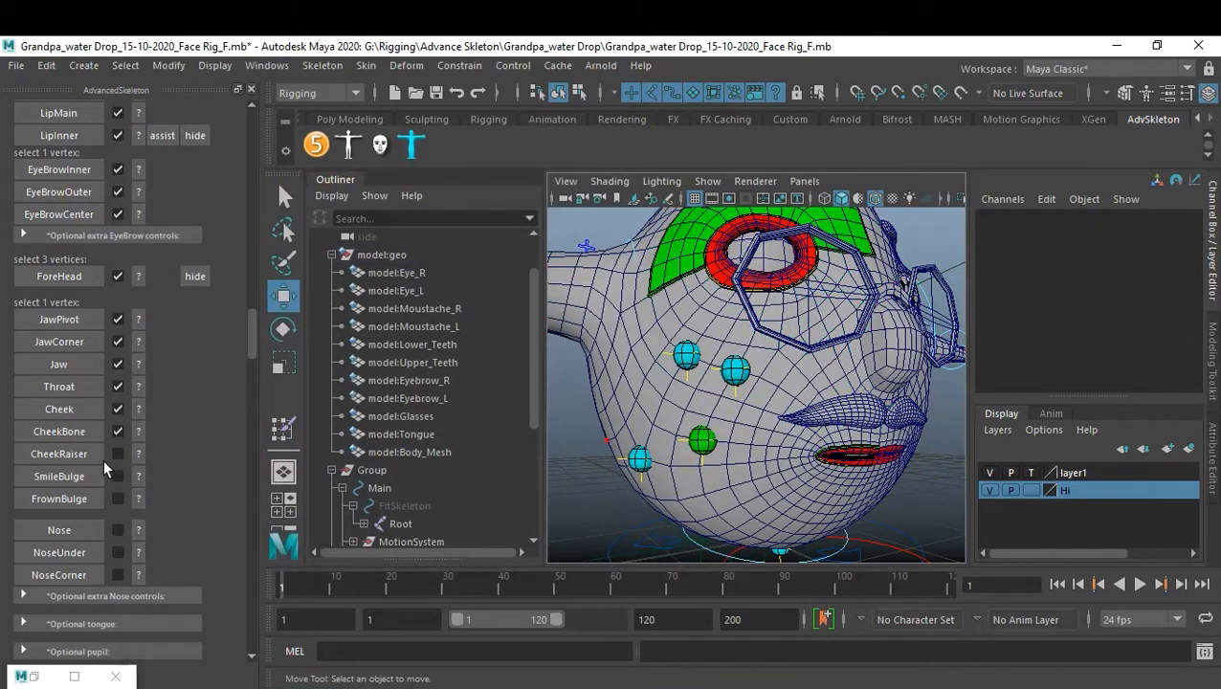
Check the CheekRaiser placement reference and create the CheekRaiser fit marker from a body mesh vertex under the eye, beside the glasses' lower rim
left_click(136, 454)
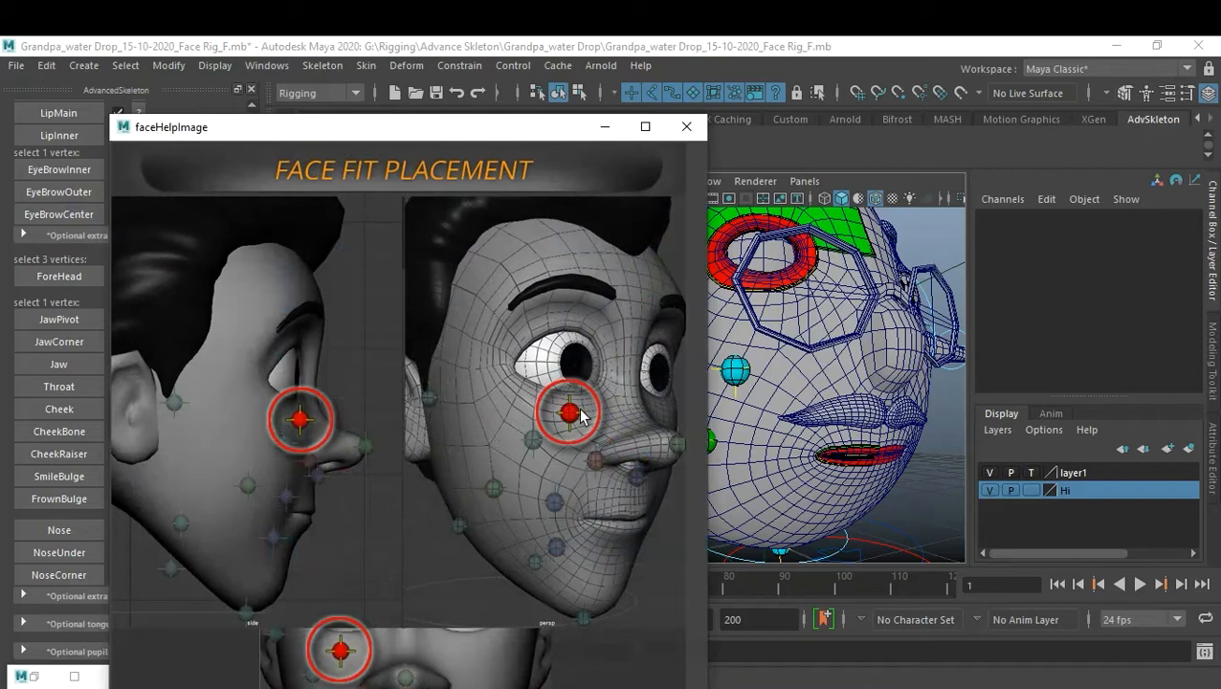
left_click(687, 128)
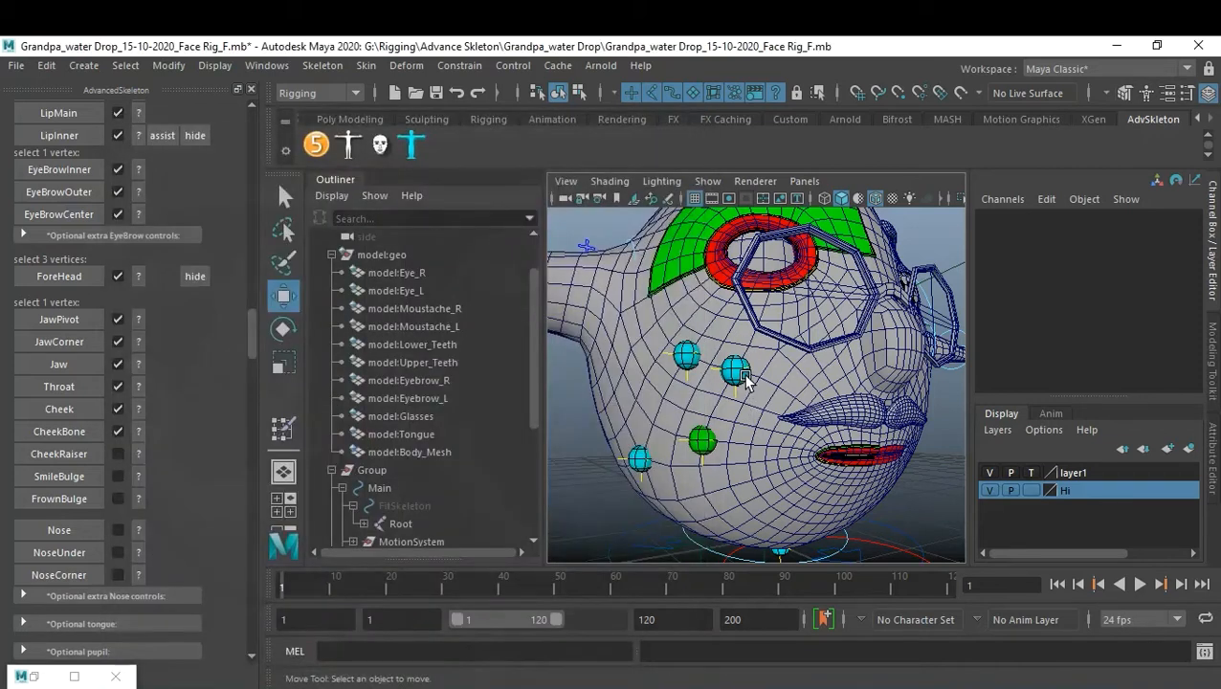
left_click(771, 319)
left_click(771, 319)
left_click(712, 318)
right_click_drag(717, 318, 627, 171)
left_click(758, 321)
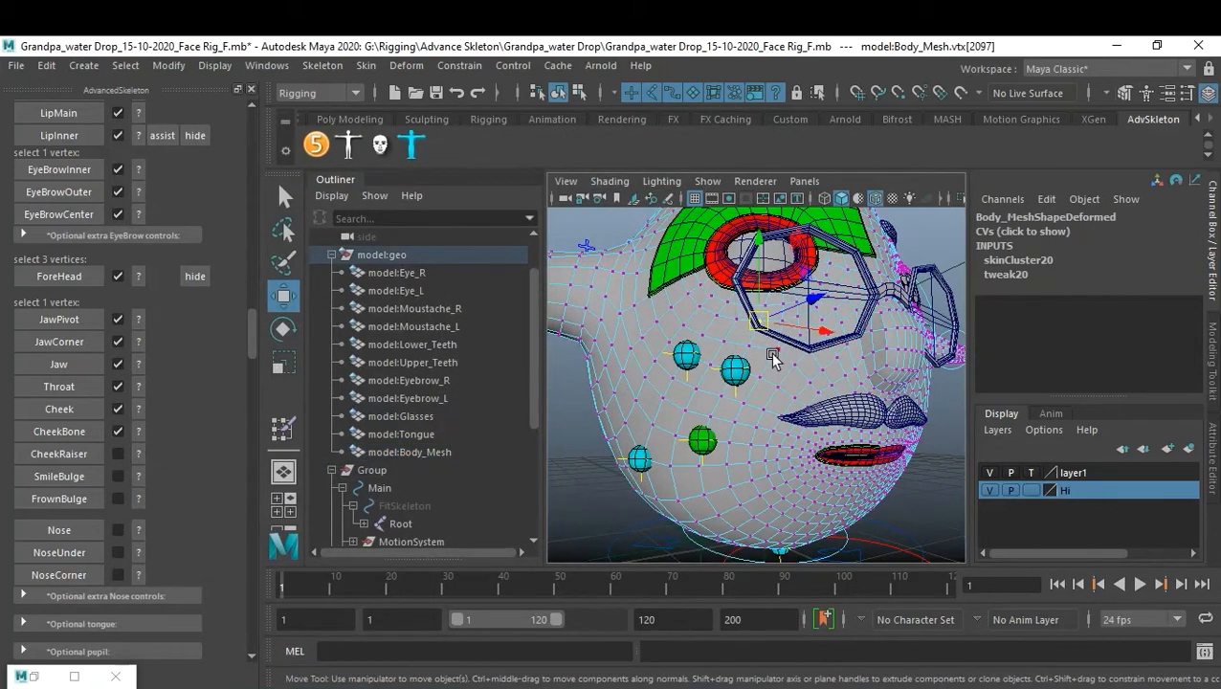
left_click(54, 456)
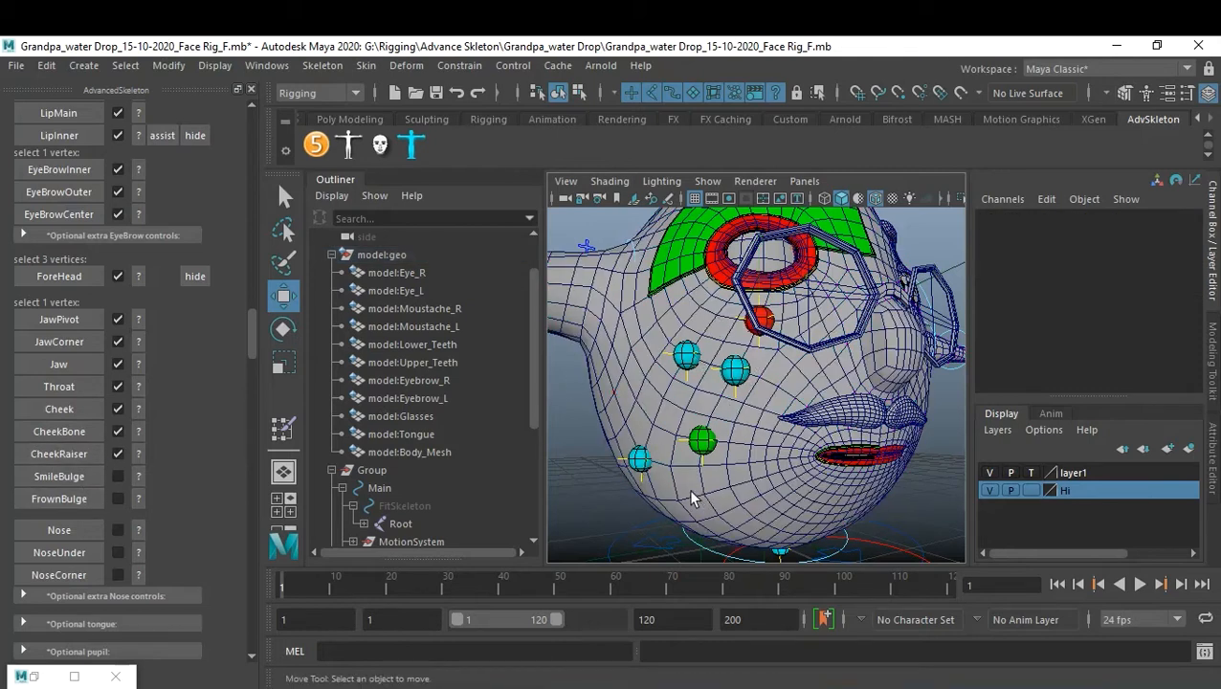
Check the SmileBulge placement reference and create the SmileBulge fit marker from a body mesh vertex between the Cheek marker and the mouth corner
left_click(139, 477)
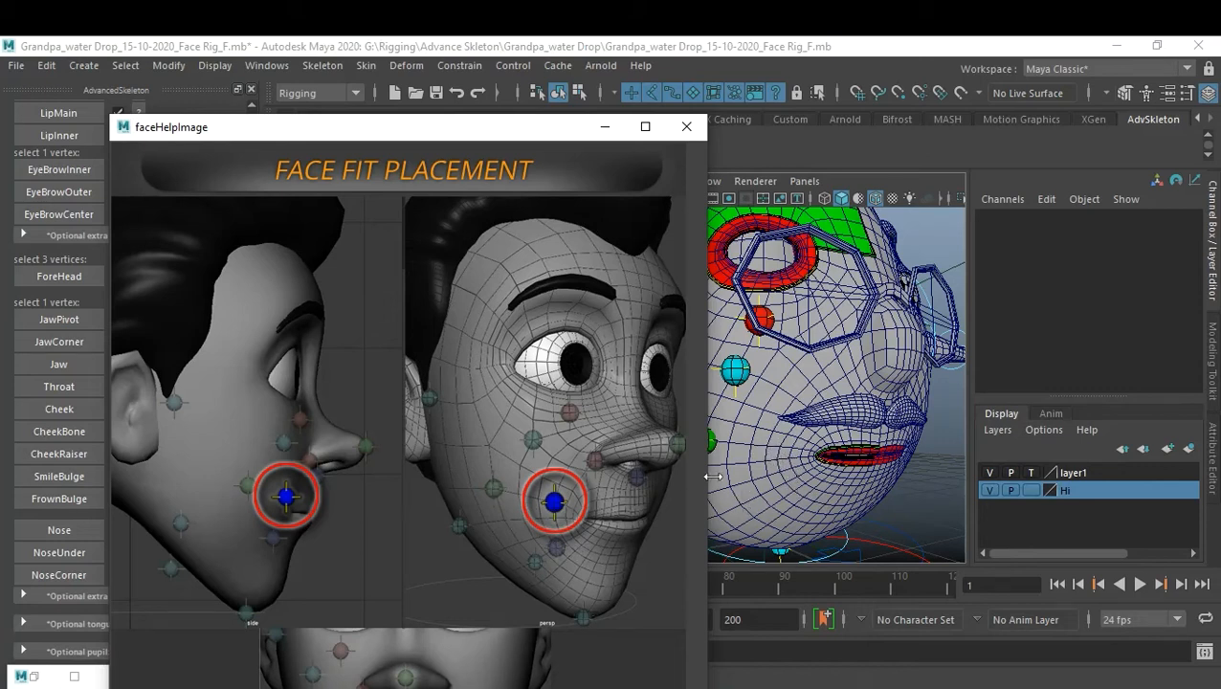
left_click(687, 126)
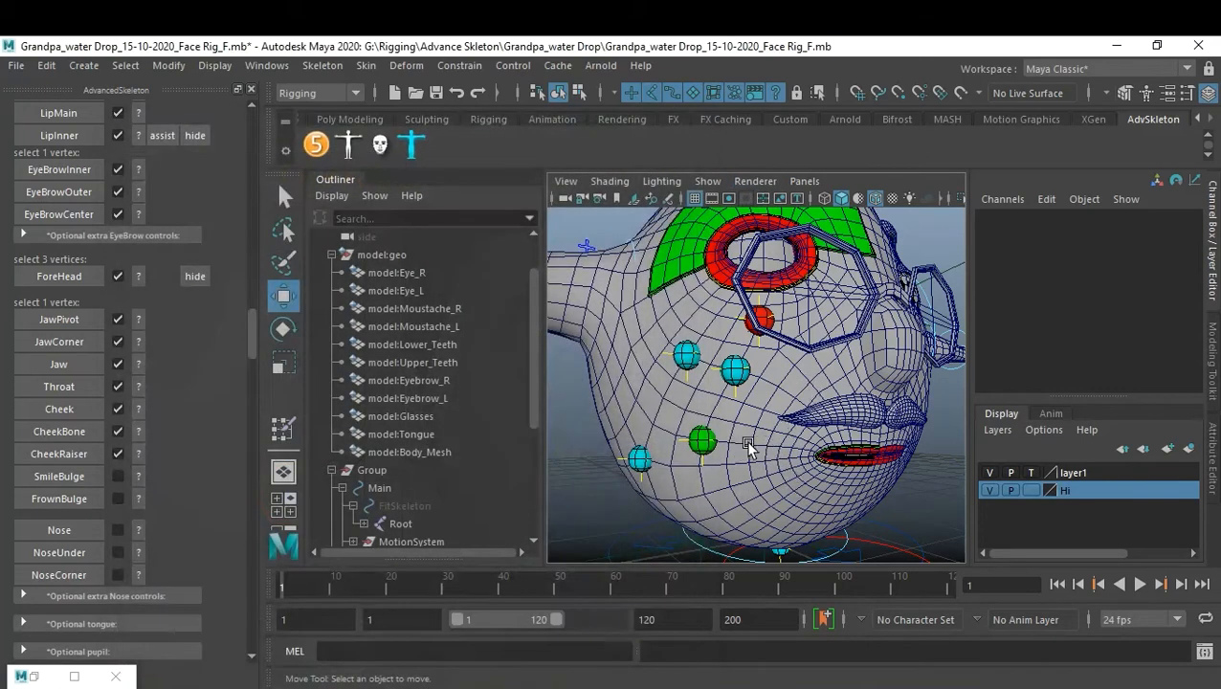
left_click(763, 440)
right_click_drag(763, 440, 691, 187)
left_click(750, 446)
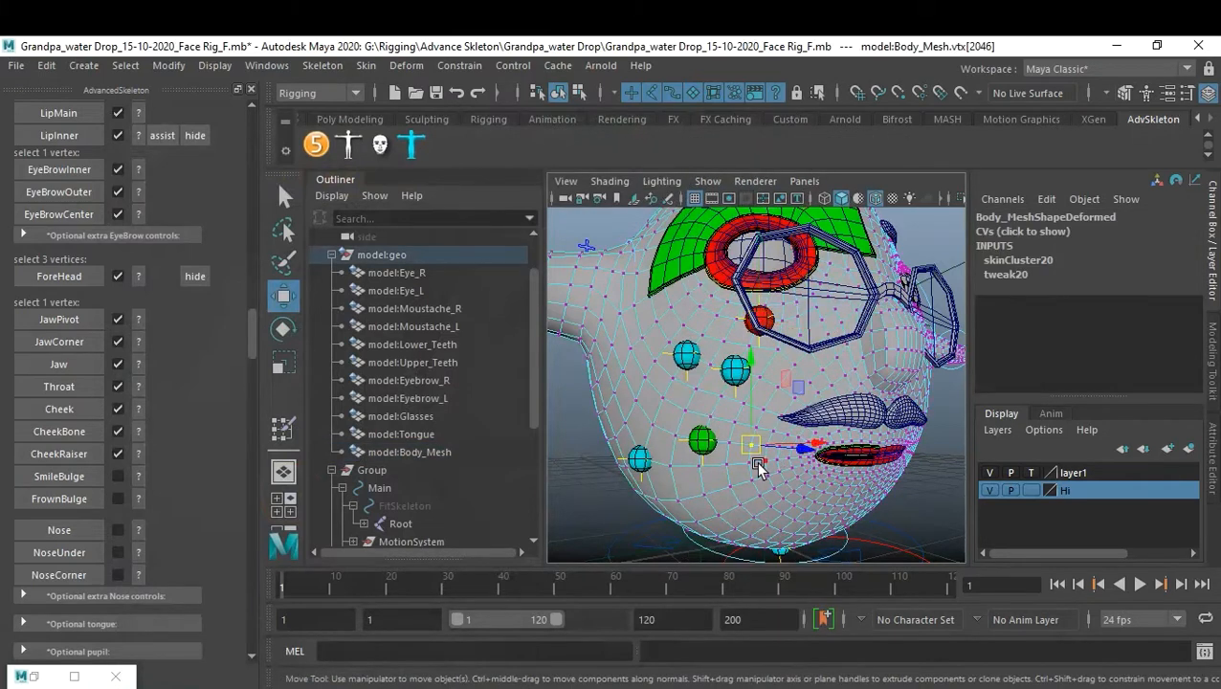
left_click(95, 475)
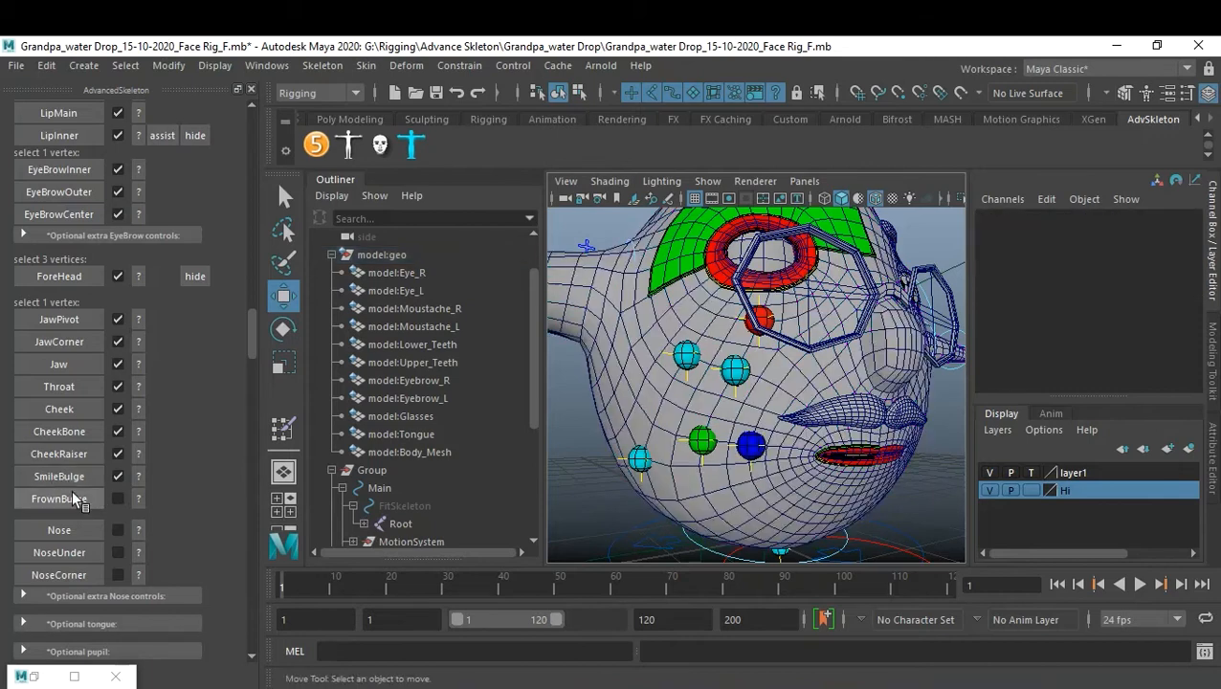
Check the FrownBulge placement reference and create the FrownBulge fit marker from a body mesh vertex below SmileBulge, lower than the mouth corner
left_click(137, 498)
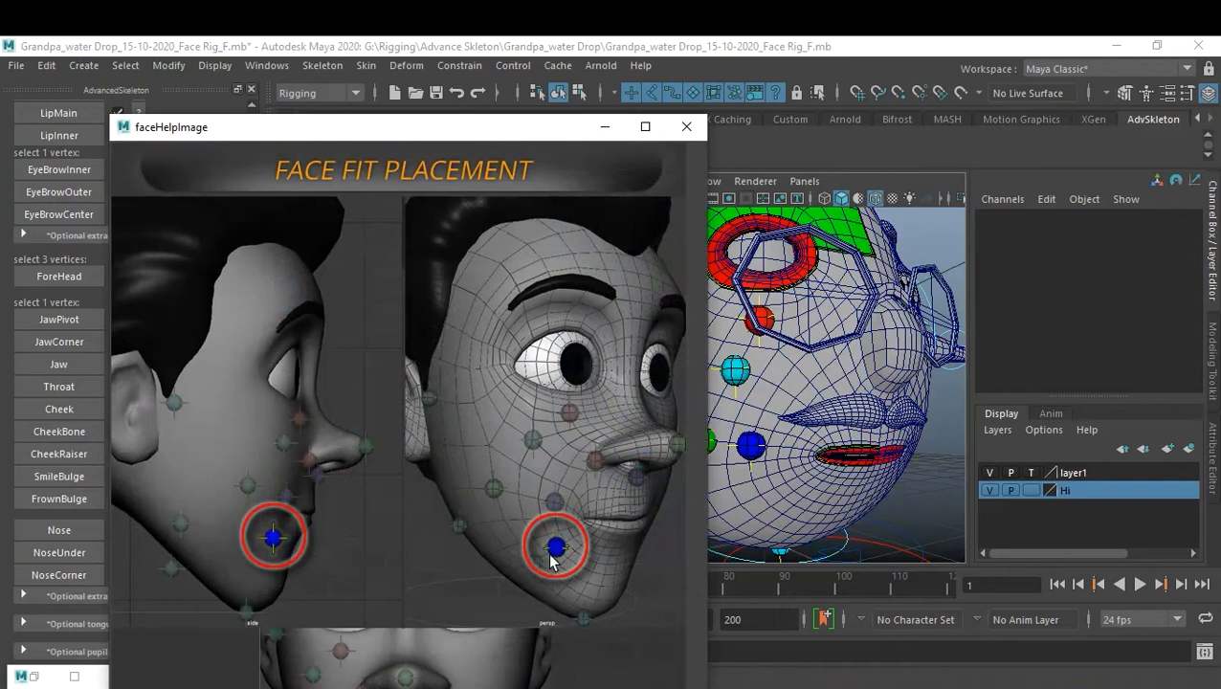
left_click(687, 128)
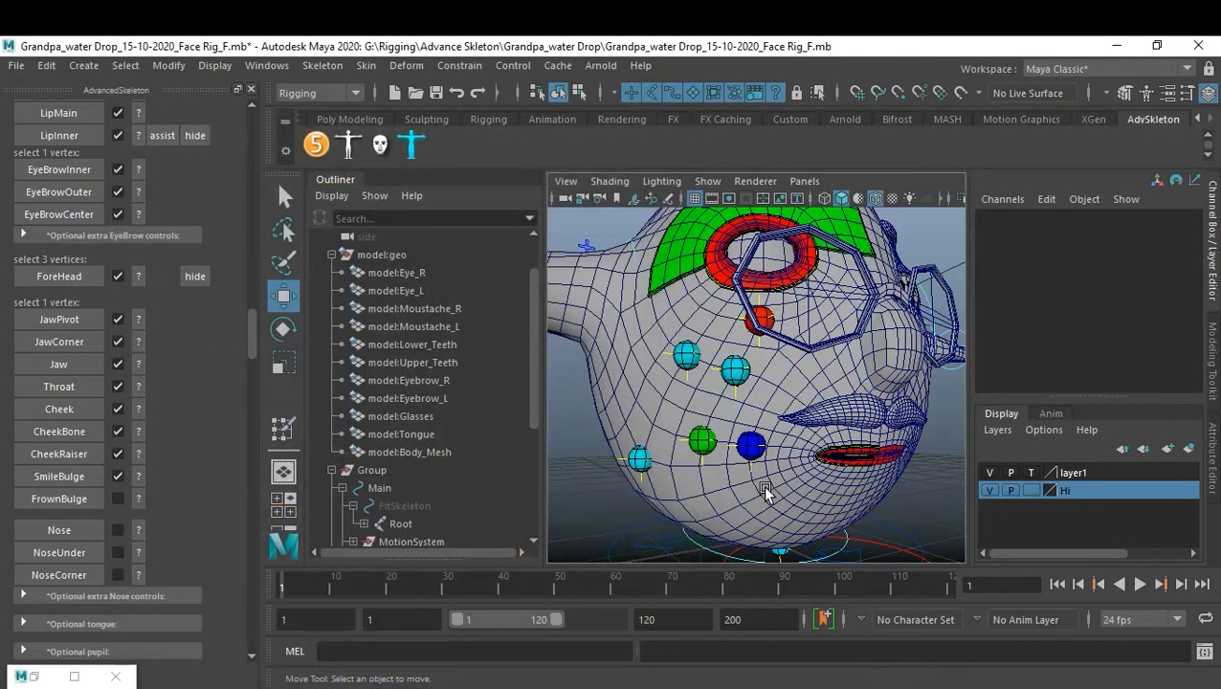
scroll(763, 484, "up", 6)
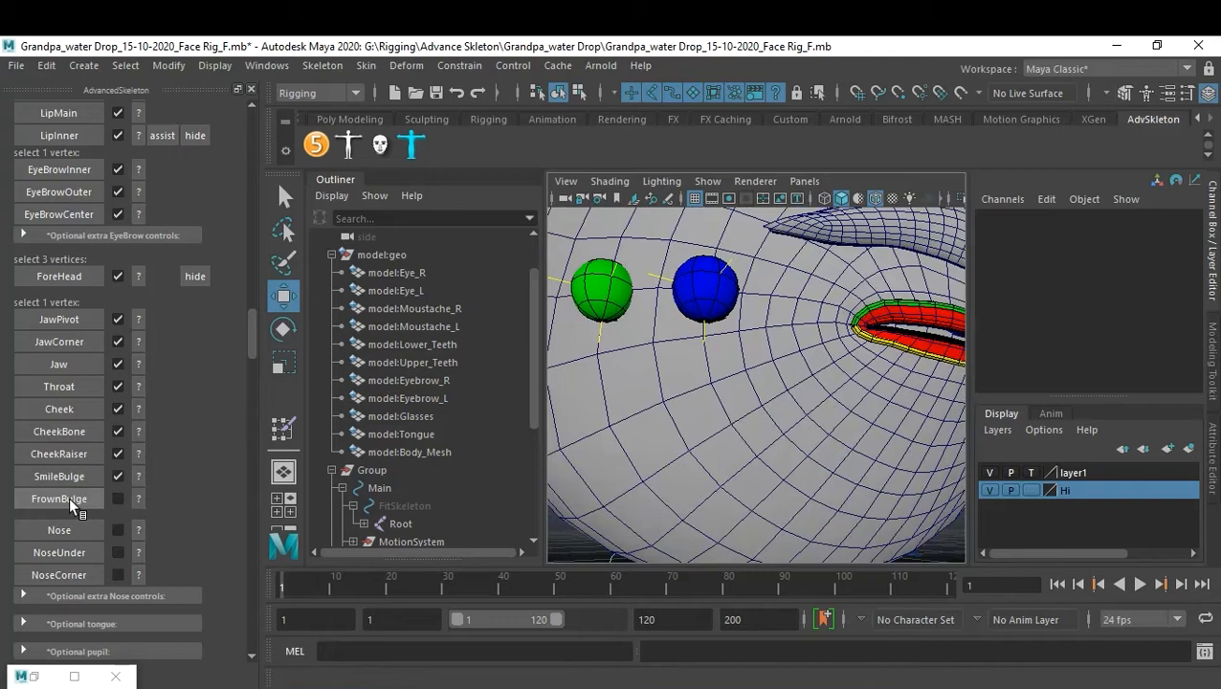
left_click(137, 498)
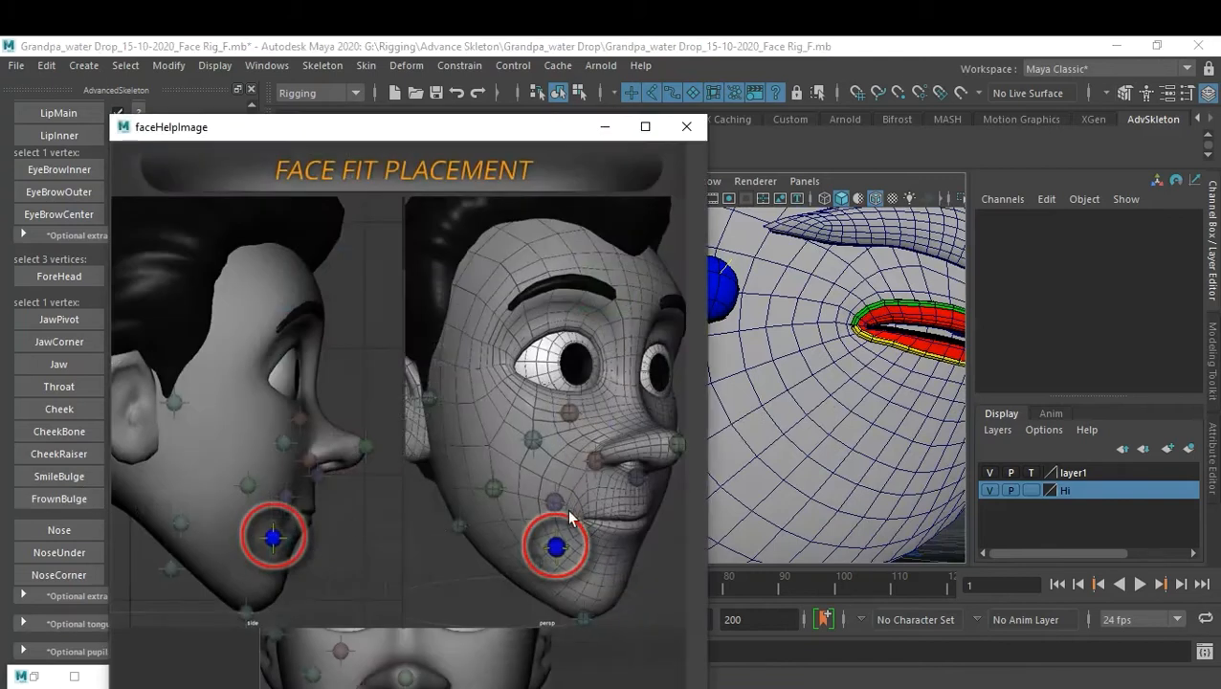
left_click(687, 128)
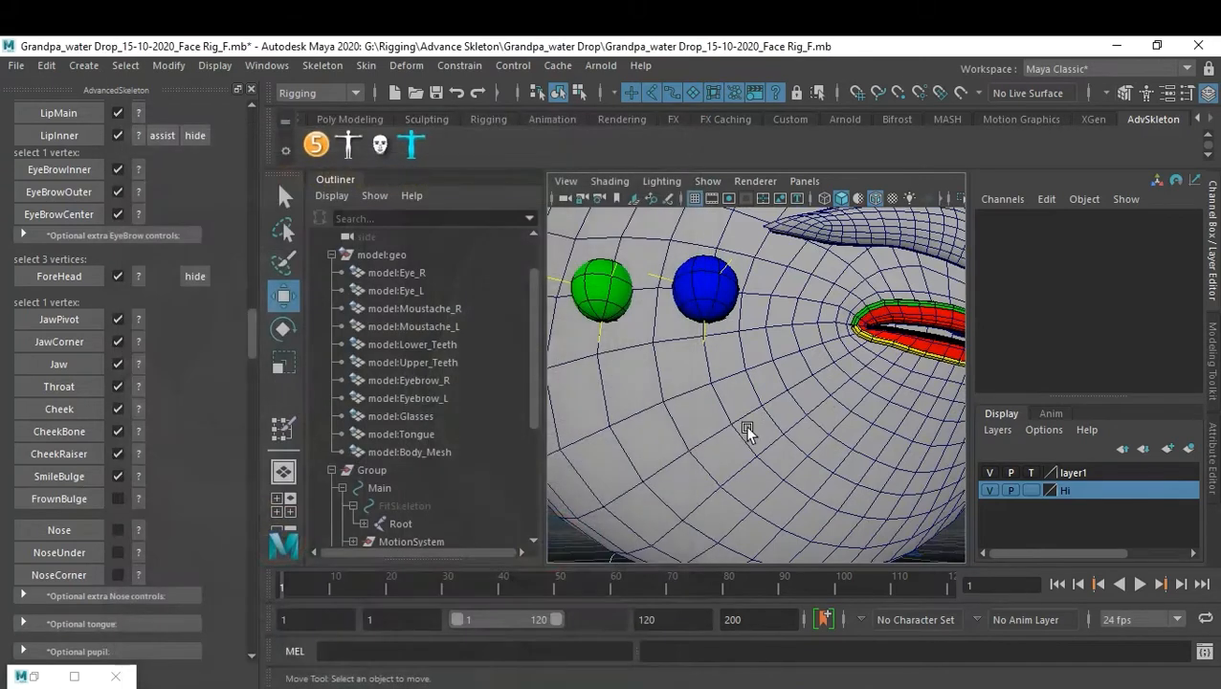
right_click_drag(755, 455, 681, 175)
left_click(783, 430)
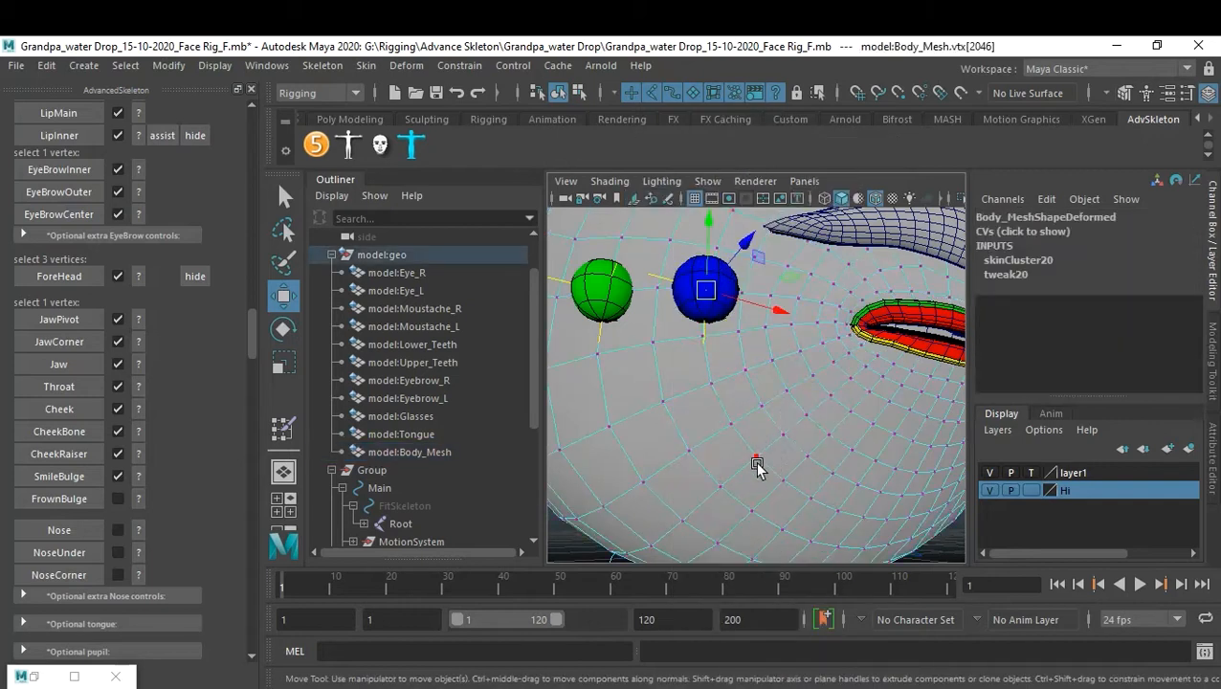
left_click(756, 455)
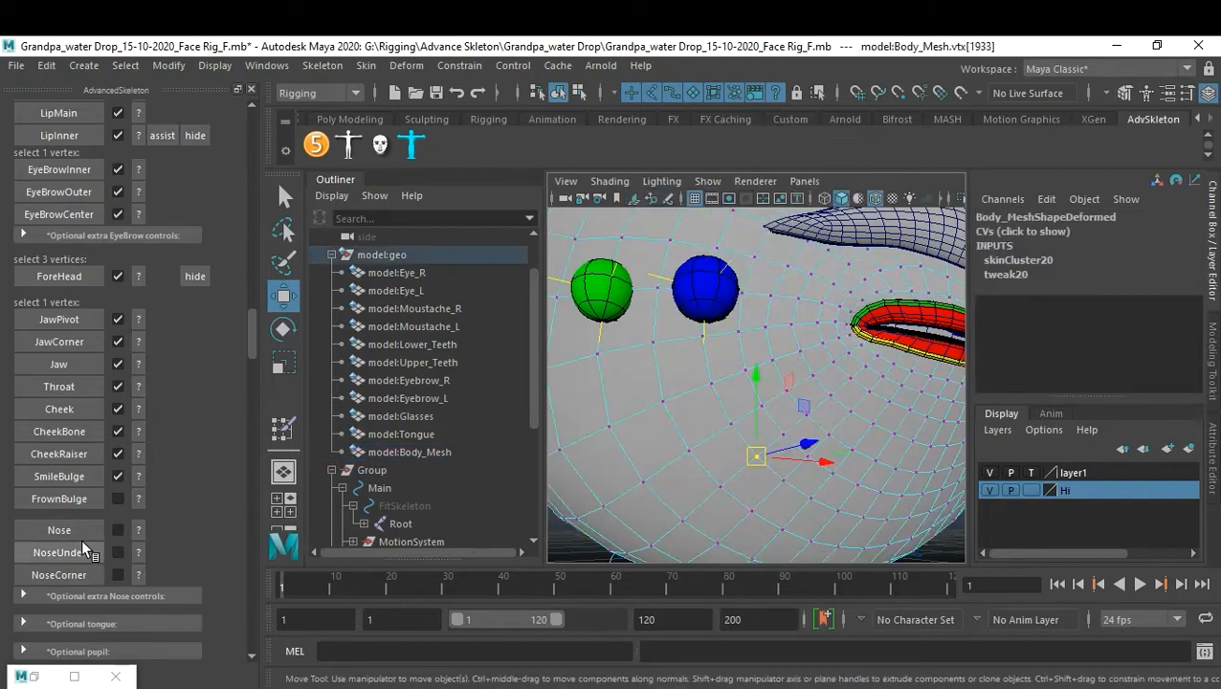
left_click(66, 497)
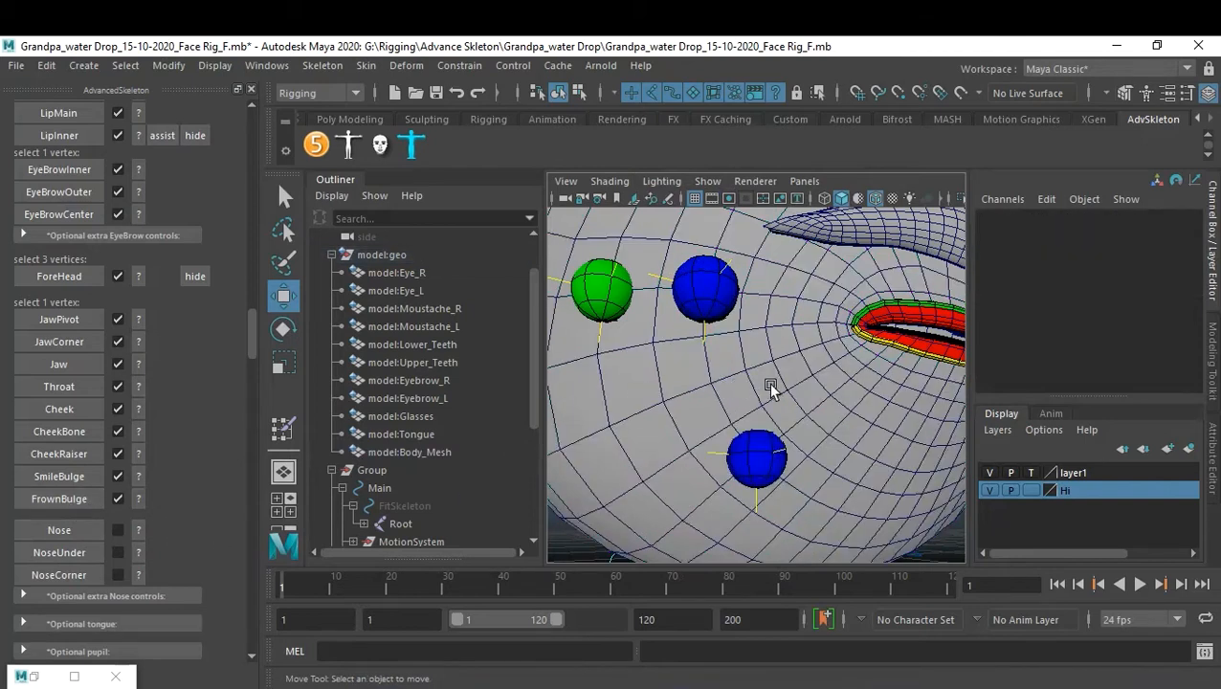
Check the Nose placement reference and create the Nose fit marker from the centre-line body mesh vertex on the front of the nose
scroll(767, 383, "down", 5)
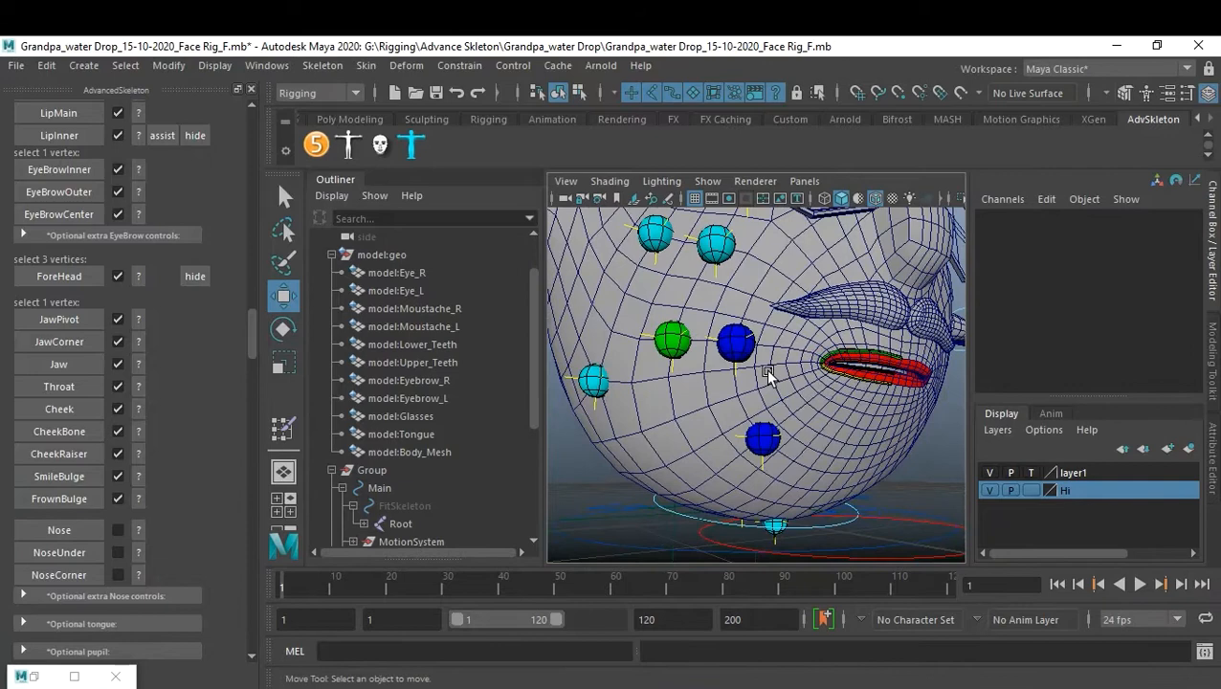
left_click_drag(837, 372, 787, 421, "alt")
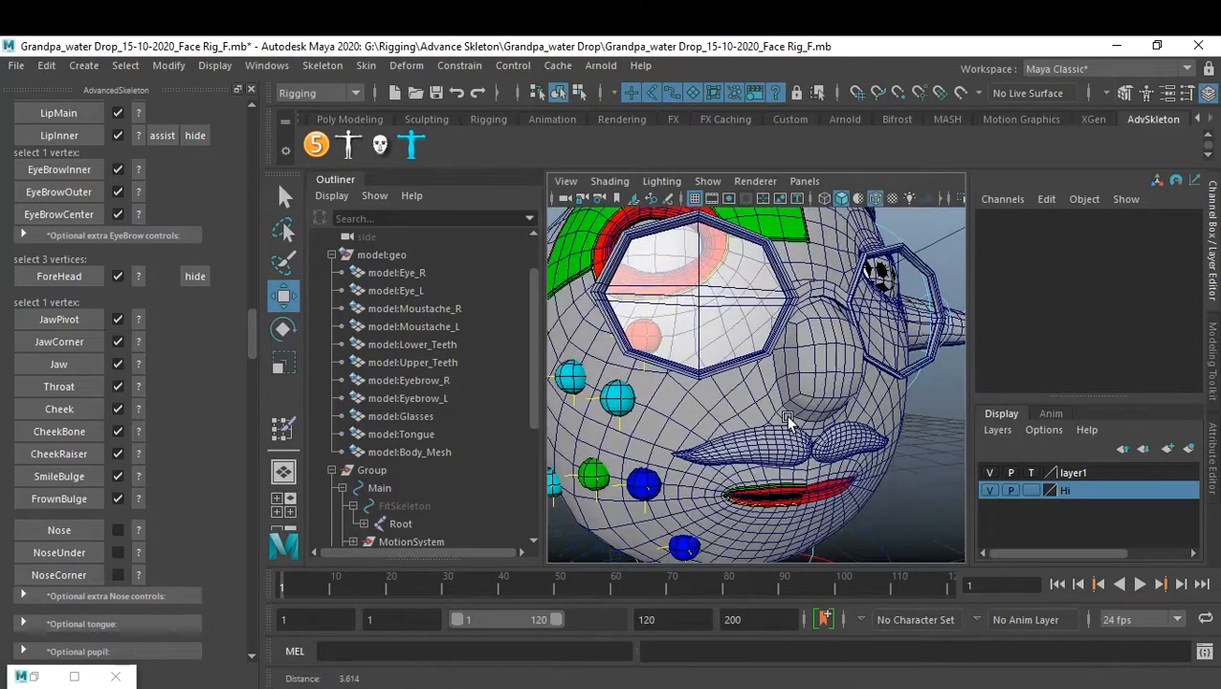
left_click(140, 530)
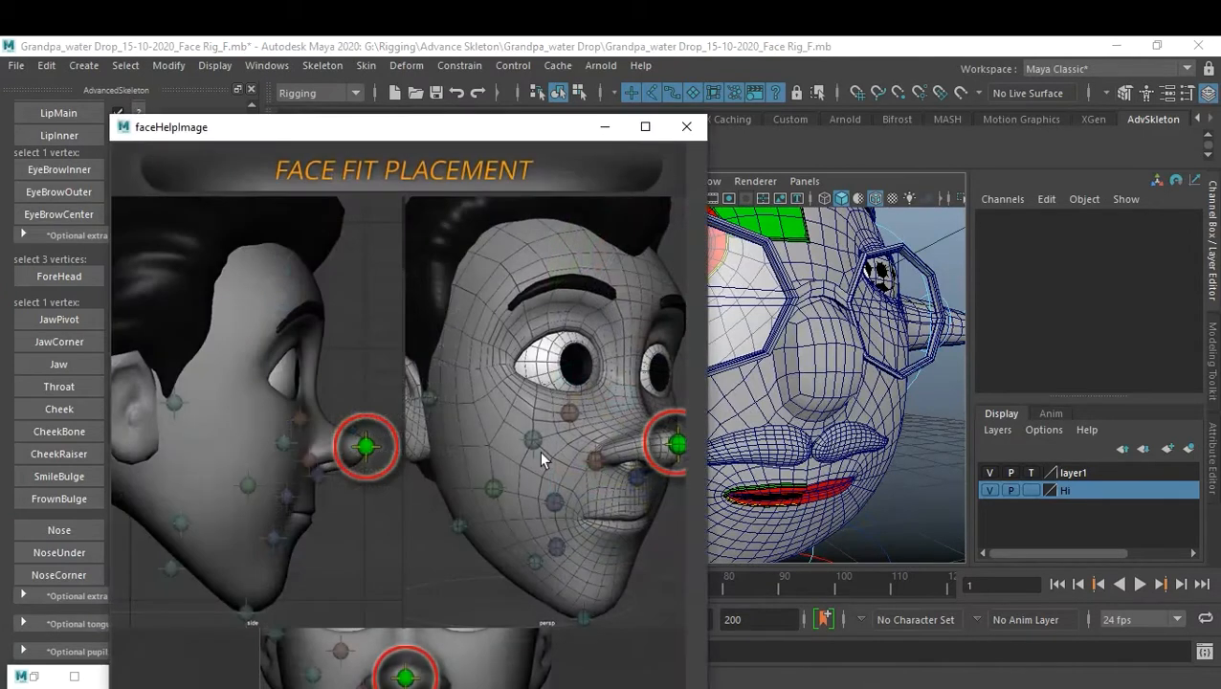
left_click(686, 126)
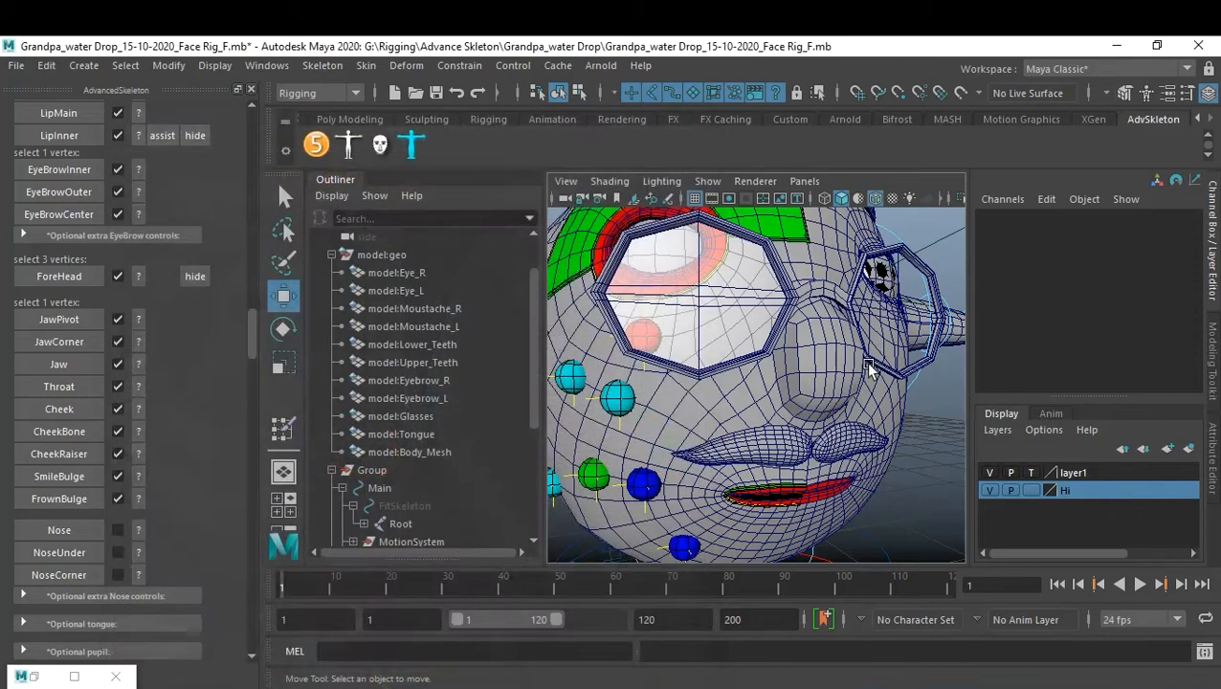
left_click_drag(868, 365, 809, 396, "alt")
right_click_drag(739, 392, 769, 396, "alt")
middle_click_drag(769, 396, 815, 406, "alt")
left_click_drag(793, 403, 862, 406, "alt")
right_click_drag(838, 383, 779, 193)
left_click(833, 387)
left_click_drag(835, 388, 832, 475, "alt")
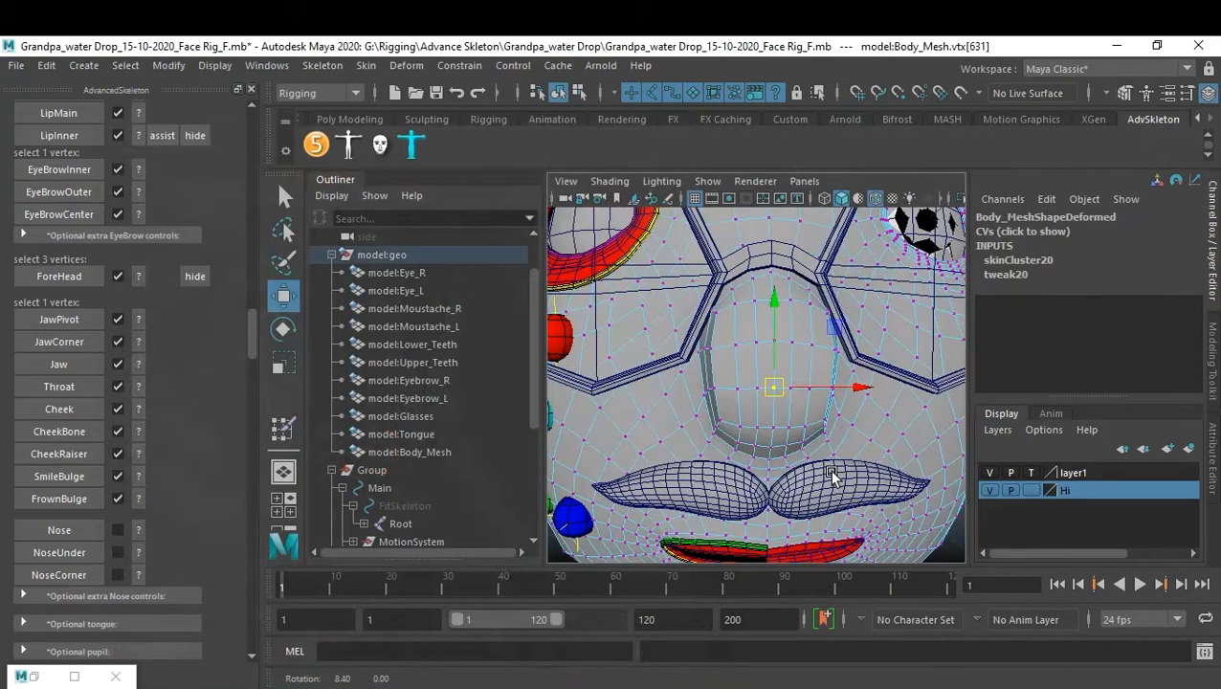
left_click(59, 529)
left_click_drag(770, 381, 763, 353, "alt")
scroll(773, 355, "up", 3)
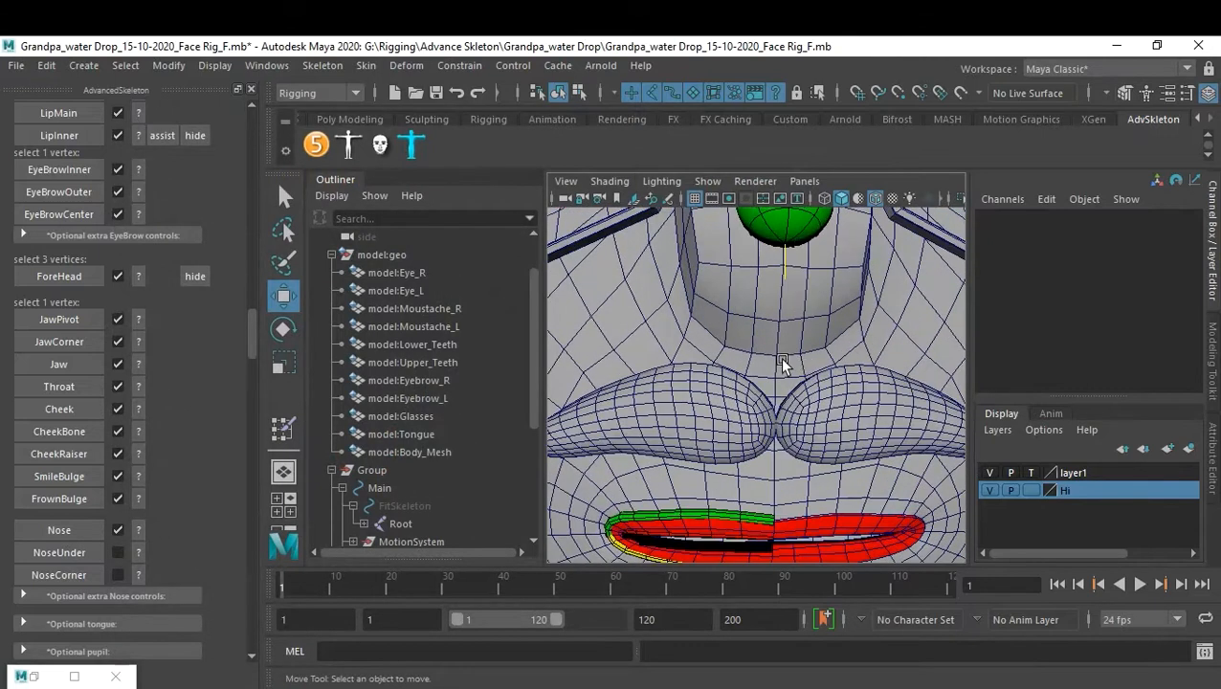
Check the NoseUnder placement reference and create the NoseUnder fit marker from the centre-line body mesh vertex just below the nose, above the moustache
left_click(776, 355)
right_click_drag(776, 355, 694, 172)
left_click(776, 357)
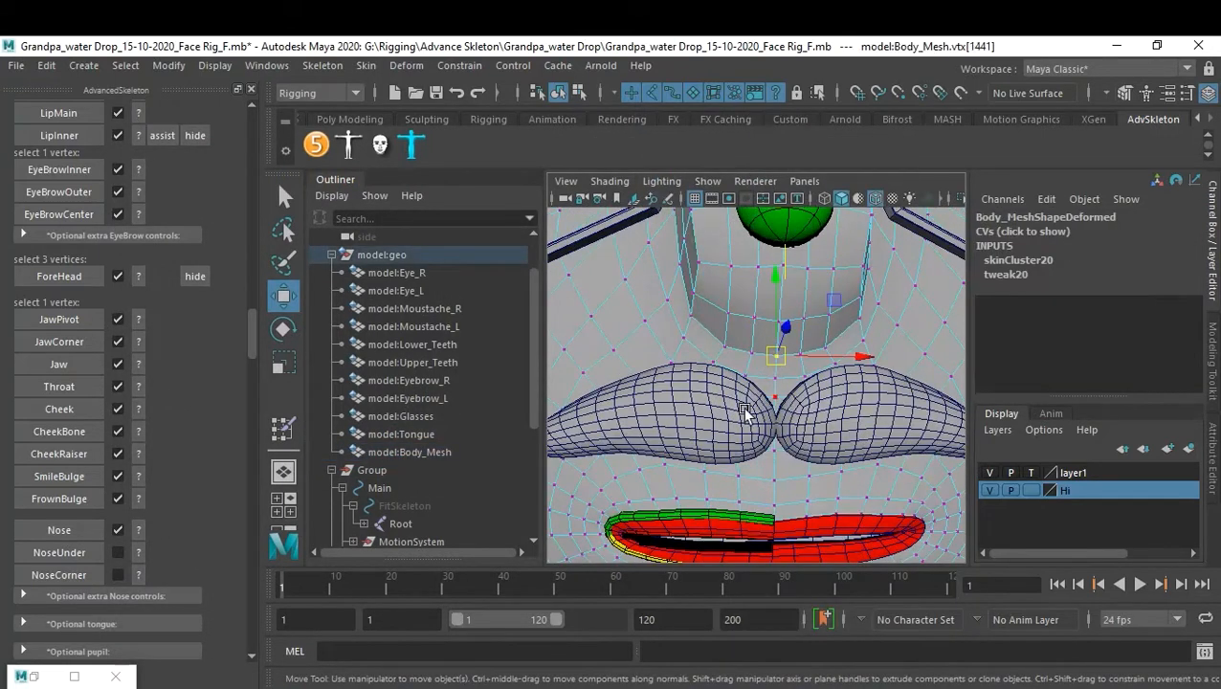
left_click(139, 550)
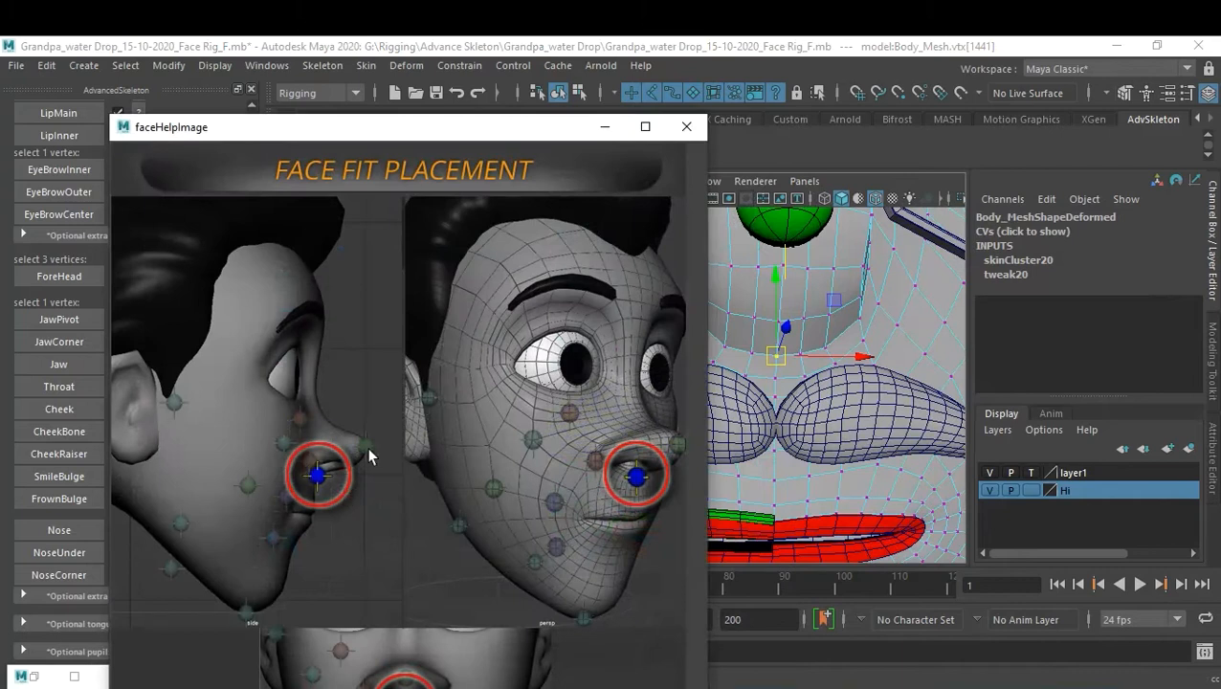
left_click(686, 127)
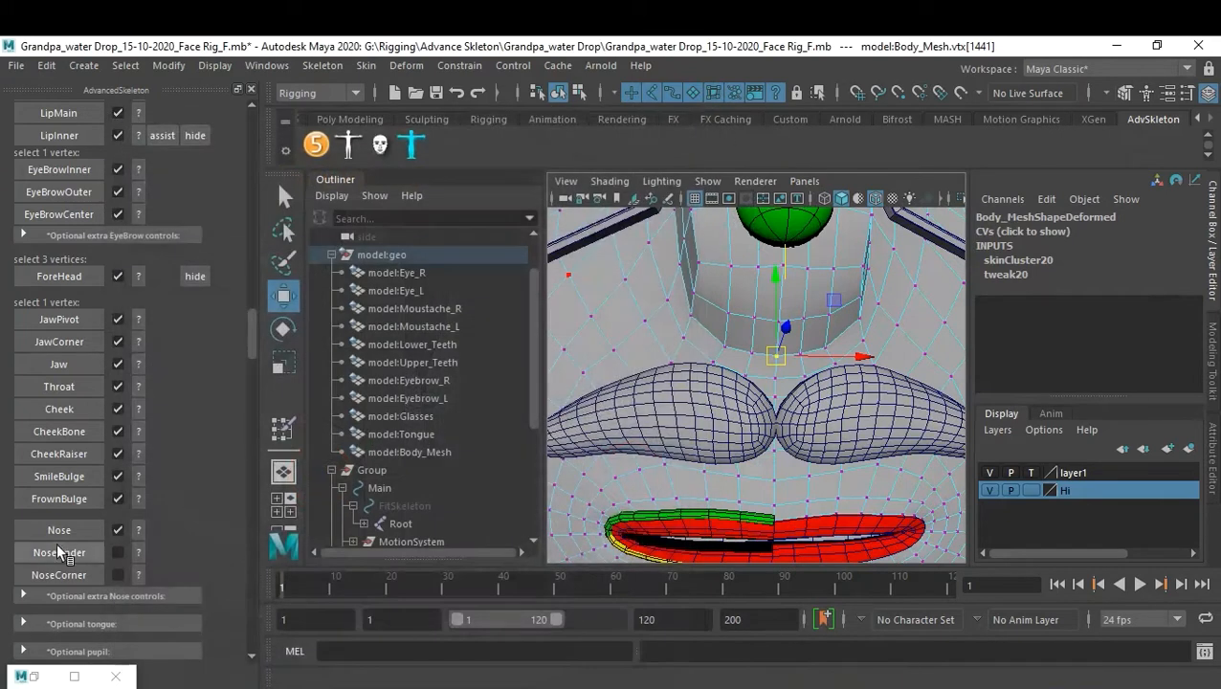
left_click(58, 552)
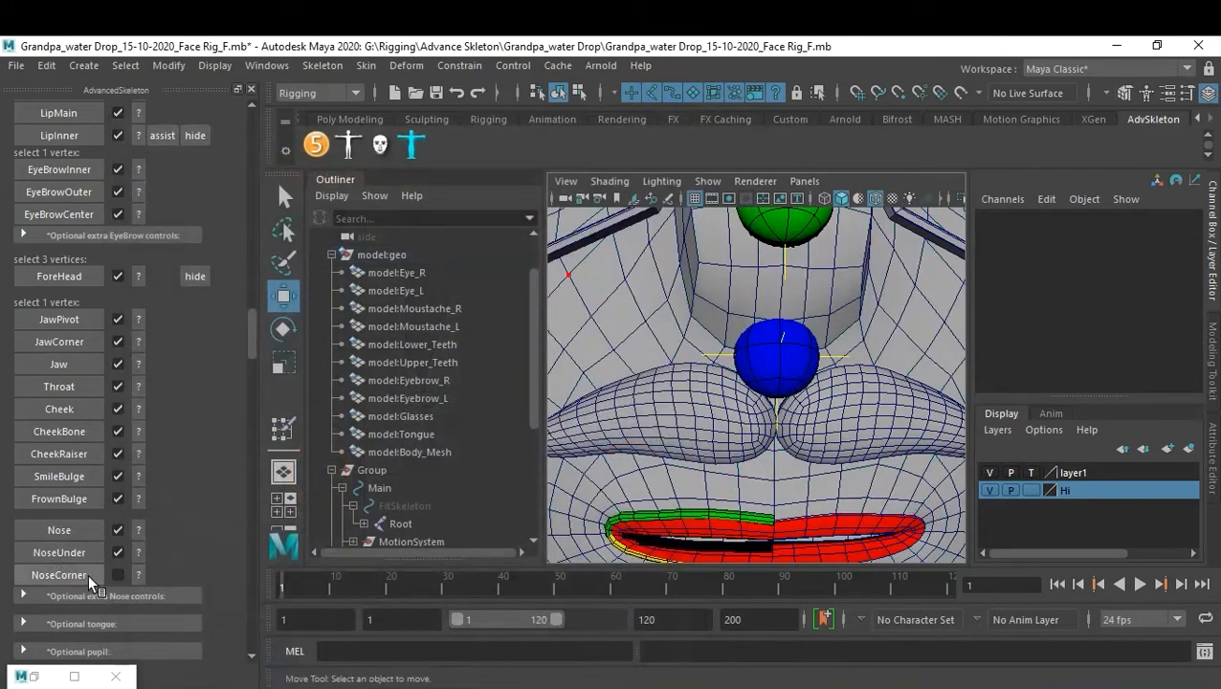
Check the NoseCorner placement reference and create the NoseCorner fit marker from a body mesh vertex where the side of the nose meets the cheek
left_click_drag(695, 313, 803, 362, "alt")
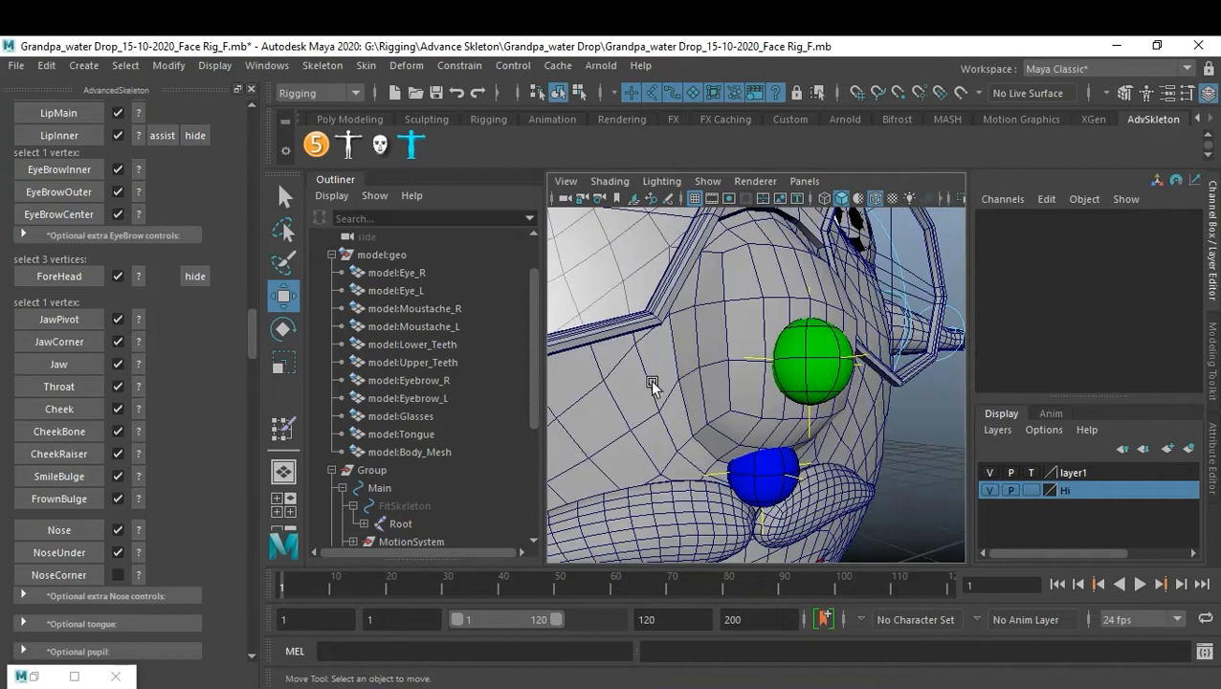
left_click(137, 575)
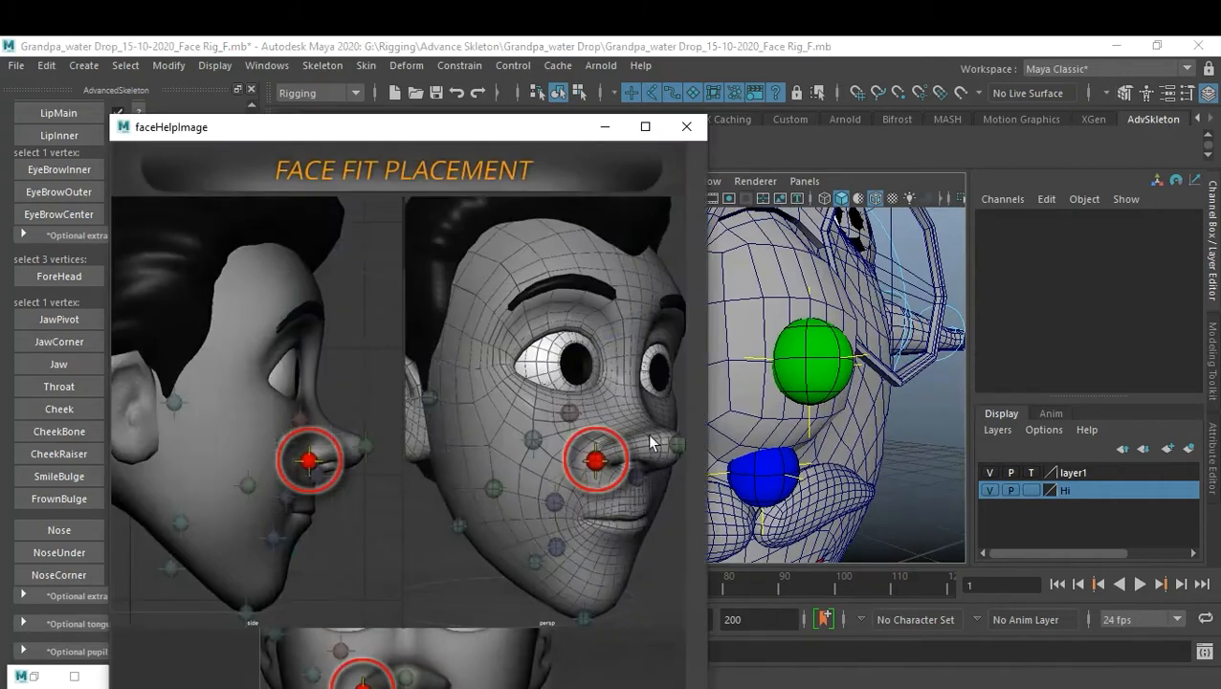
left_click(686, 127)
left_click(682, 389)
right_click_drag(682, 388, 603, 187)
left_click(679, 381)
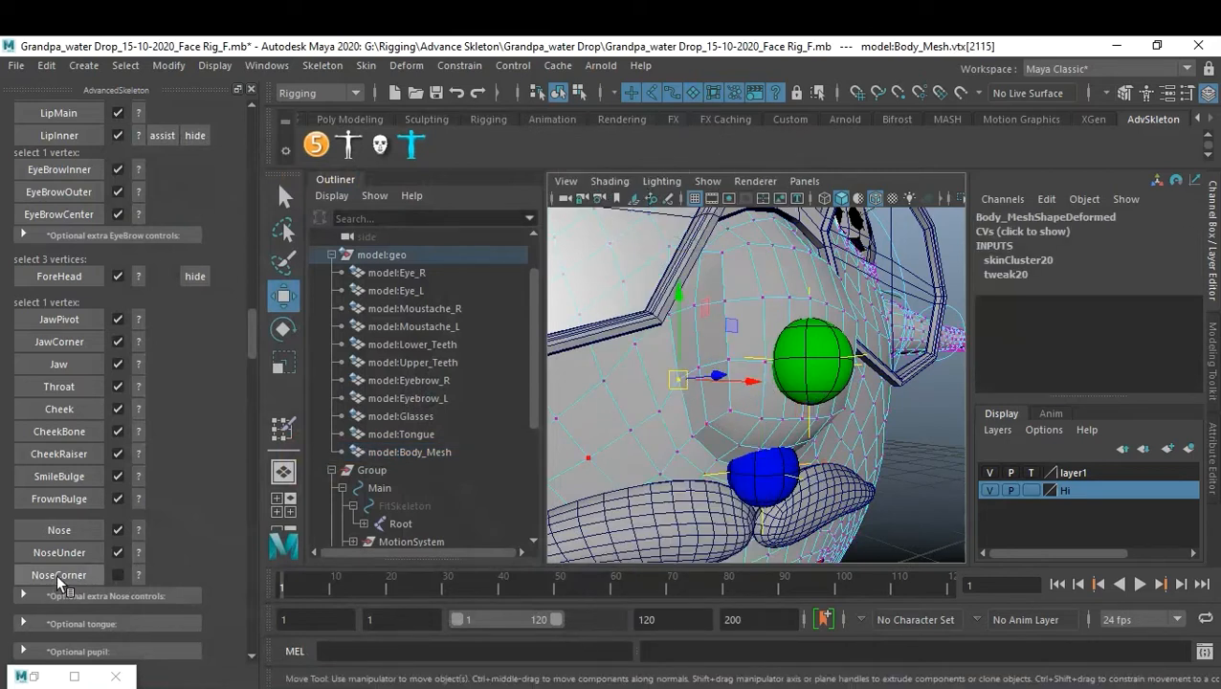
left_click(58, 575)
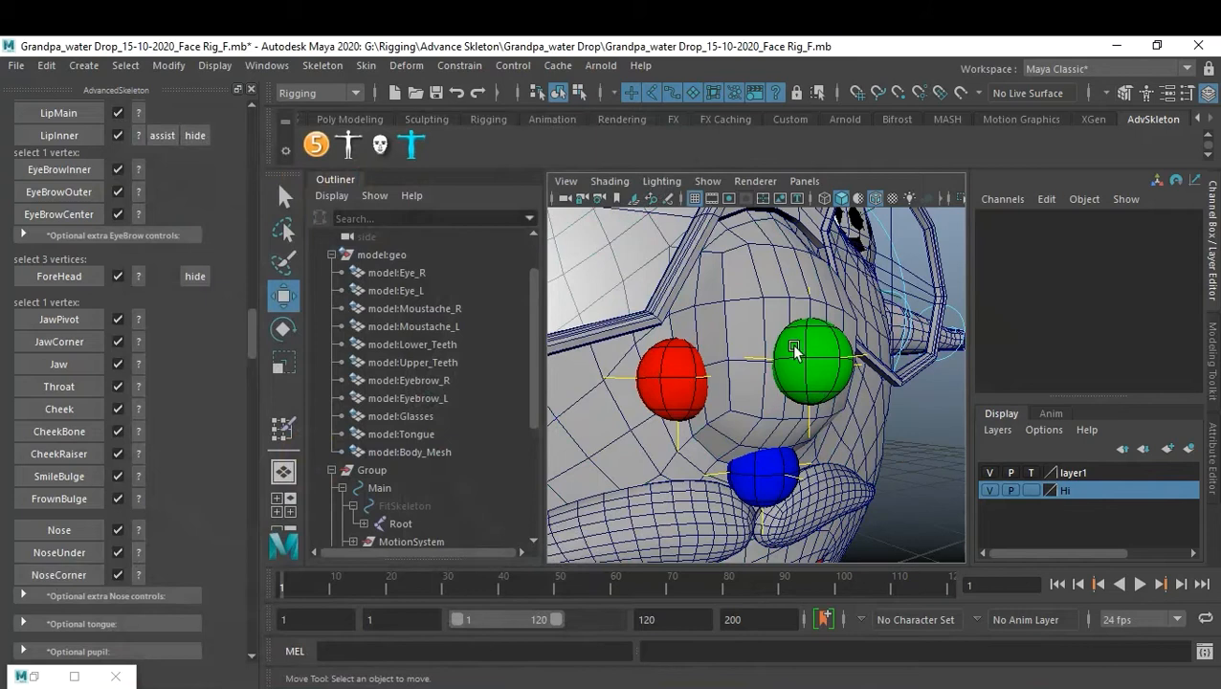
Examine the three nose markers on the face and expand the optional extra Nose controls
right_click_drag(795, 351, 694, 342, "alt")
middle_click_drag(717, 351, 747, 339, "alt")
right_click_drag(747, 338, 797, 349, "alt")
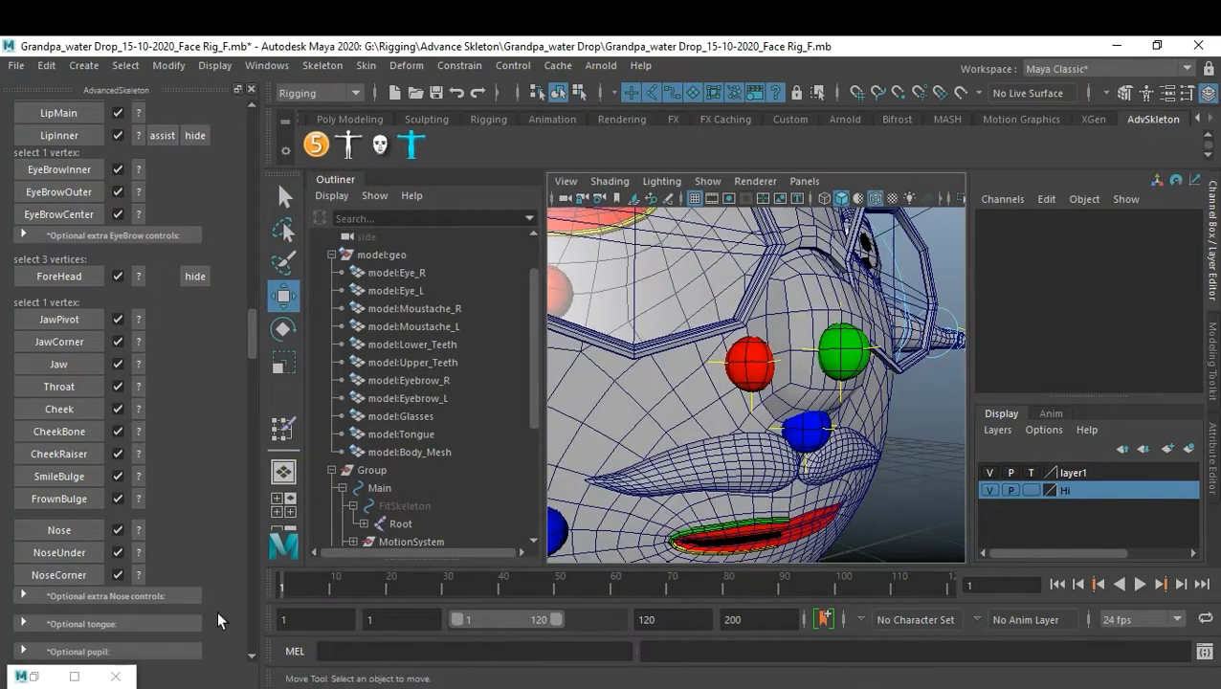
left_click(151, 596)
scroll(170, 574, "down", 2)
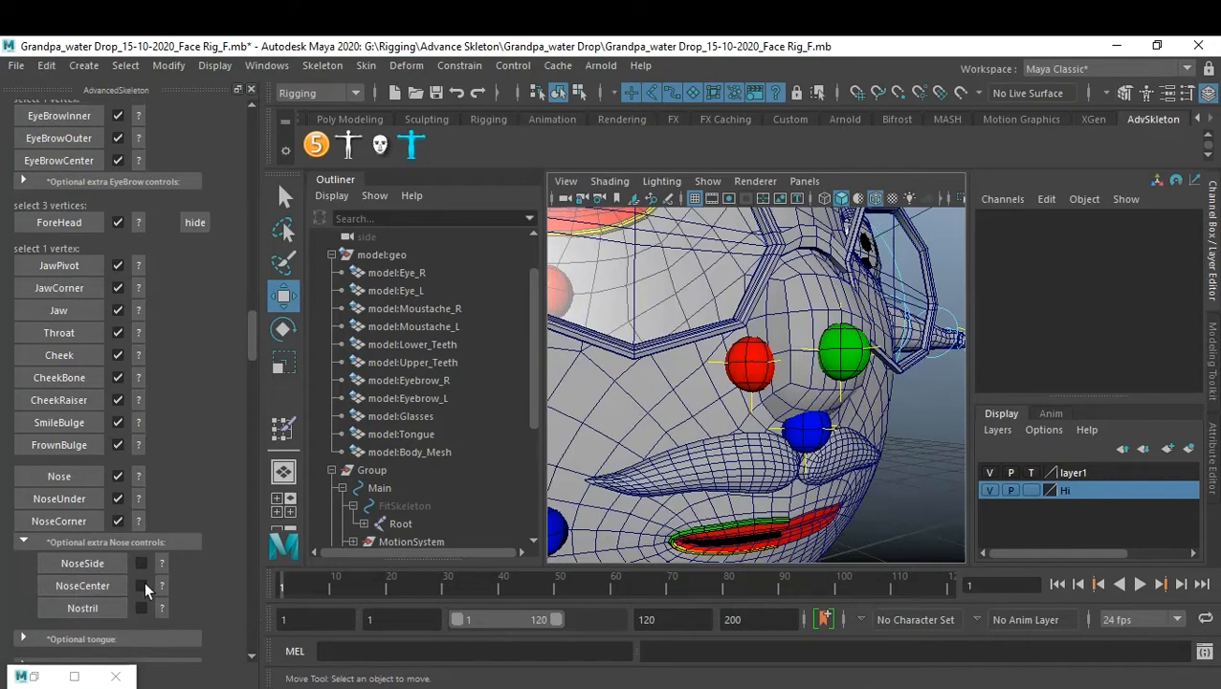
scroll(149, 586, "down", 1)
Expand the optional tongue controls, check the Tongue placement reference and create the Tongue fit joints
left_click(120, 585)
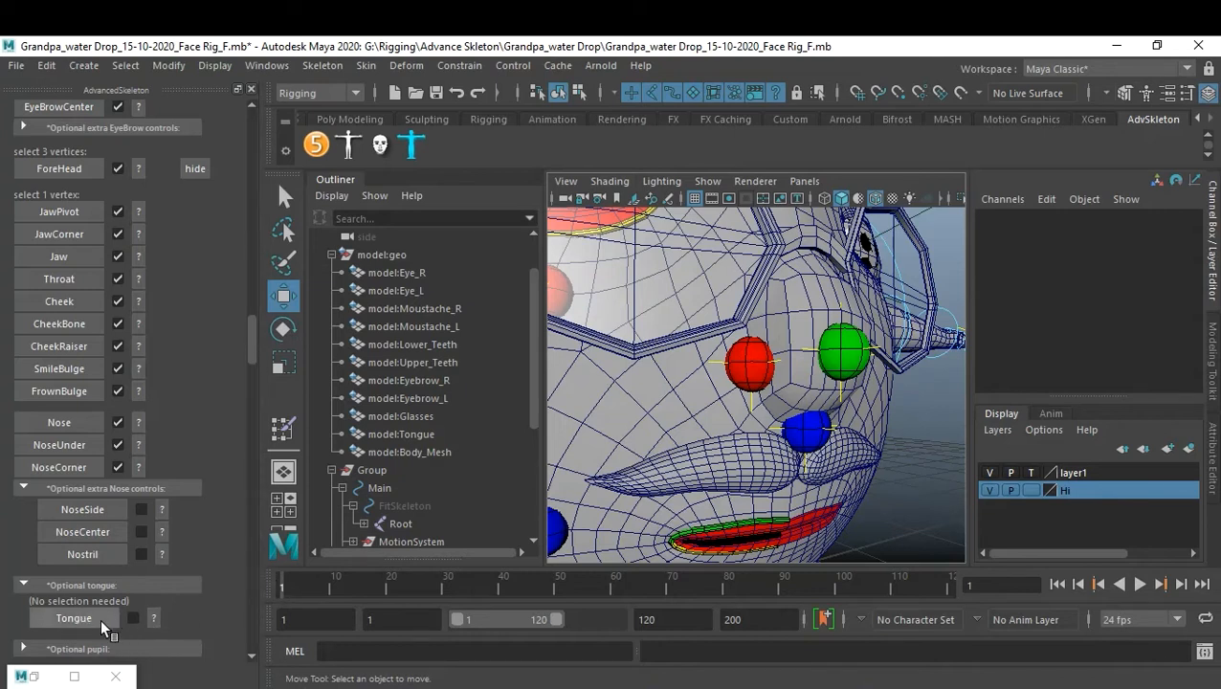
left_click(152, 620)
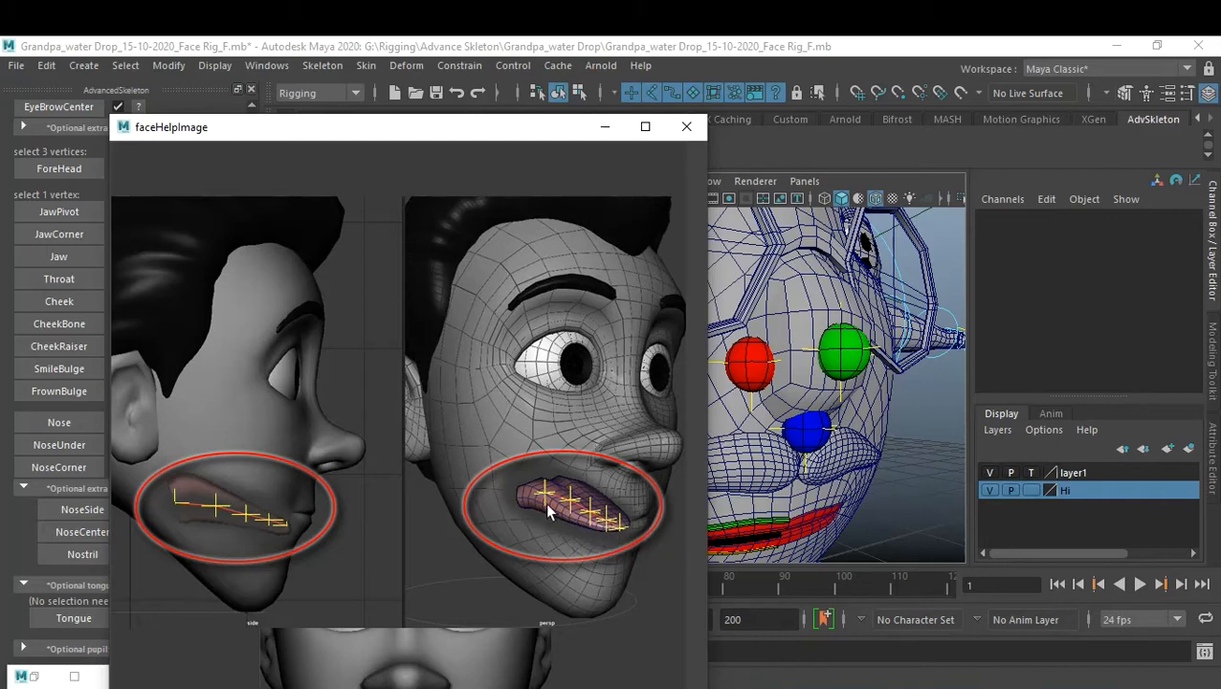
left_click(686, 126)
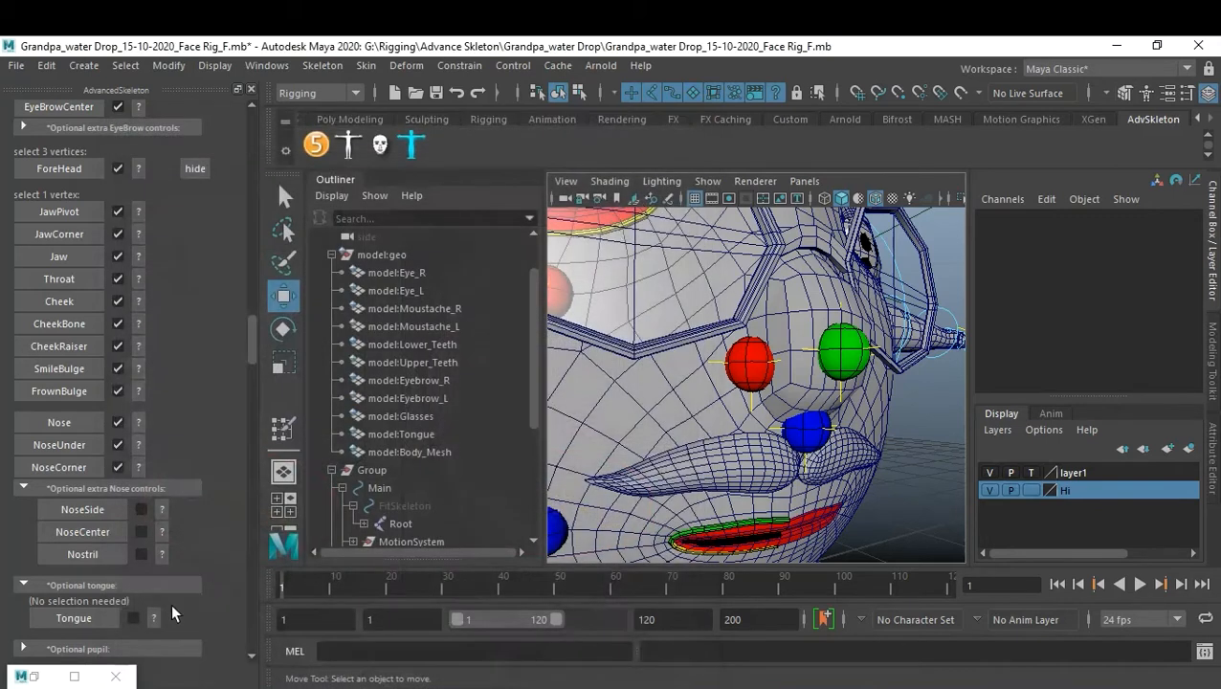
left_click(152, 613)
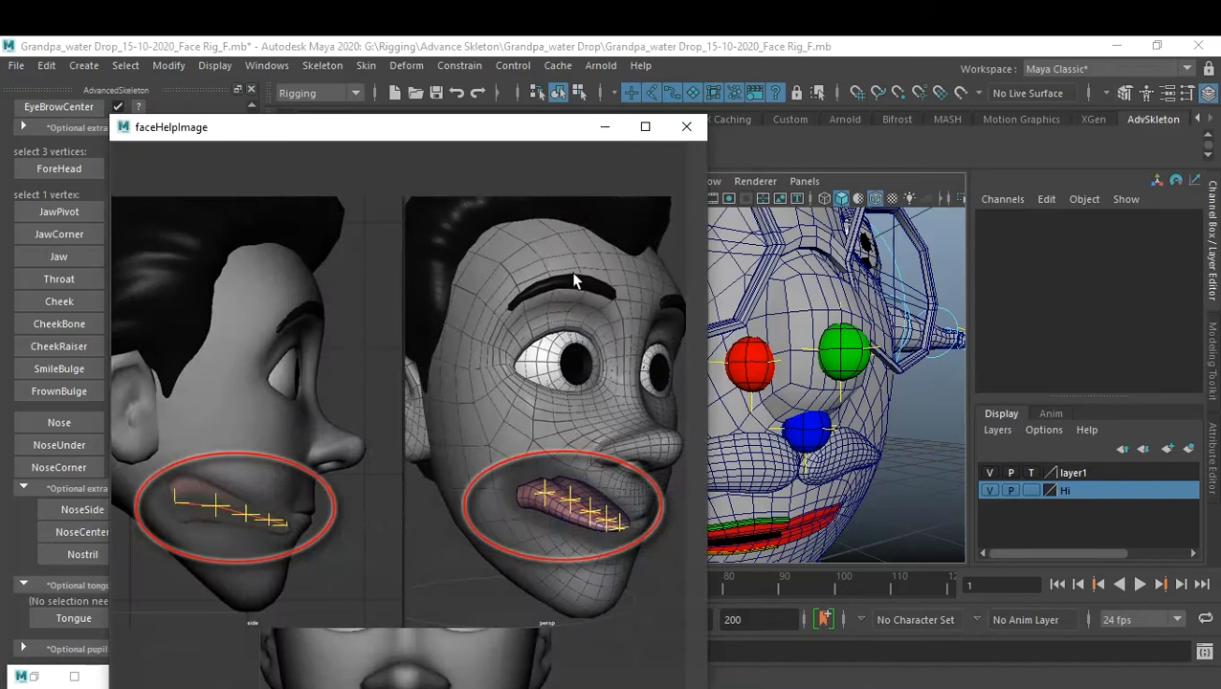
left_click_drag(520, 137, 585, 80)
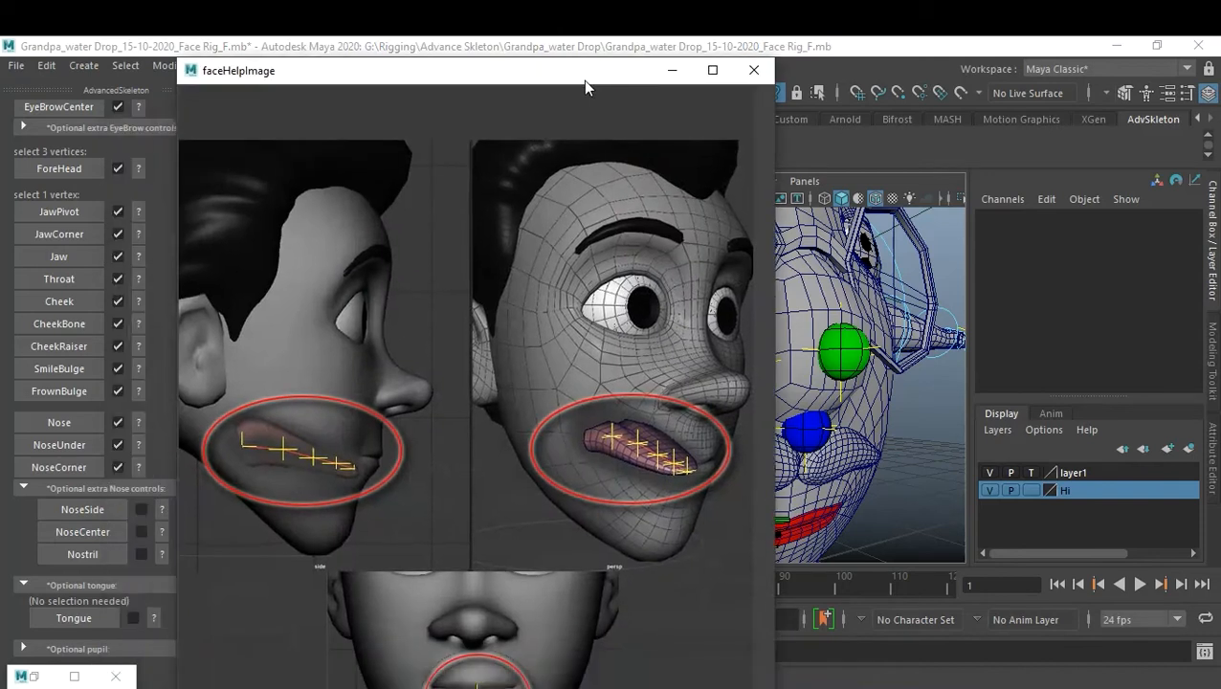
left_click(755, 72)
left_click(87, 619)
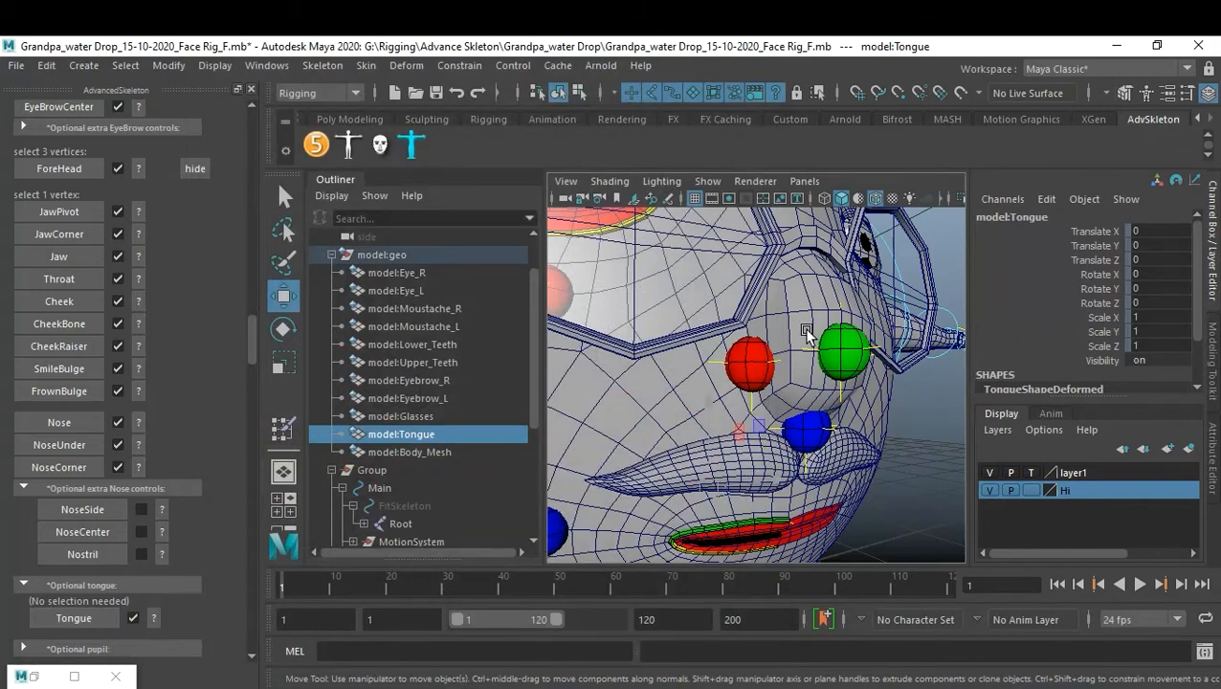
Examine the tongue fit joints inside the mouth in wireframe display, then return to shaded display with nothing selected
key("4")
left_click_drag(800, 355, 751, 400, "alt")
right_click_drag(749, 392, 819, 384, "alt")
left_click_drag(820, 383, 817, 340, "alt")
right_click_drag(816, 339, 766, 332, "alt")
mouse_move(765, 332)
left_mouse_down("alt")
mouse_move(796, 331)
mouse_move(746, 330)
left_mouse_up("alt")
right_click_drag(787, 331, 748, 332, "alt")
left_click_drag(749, 332, 849, 426, "alt")
left_click(866, 434)
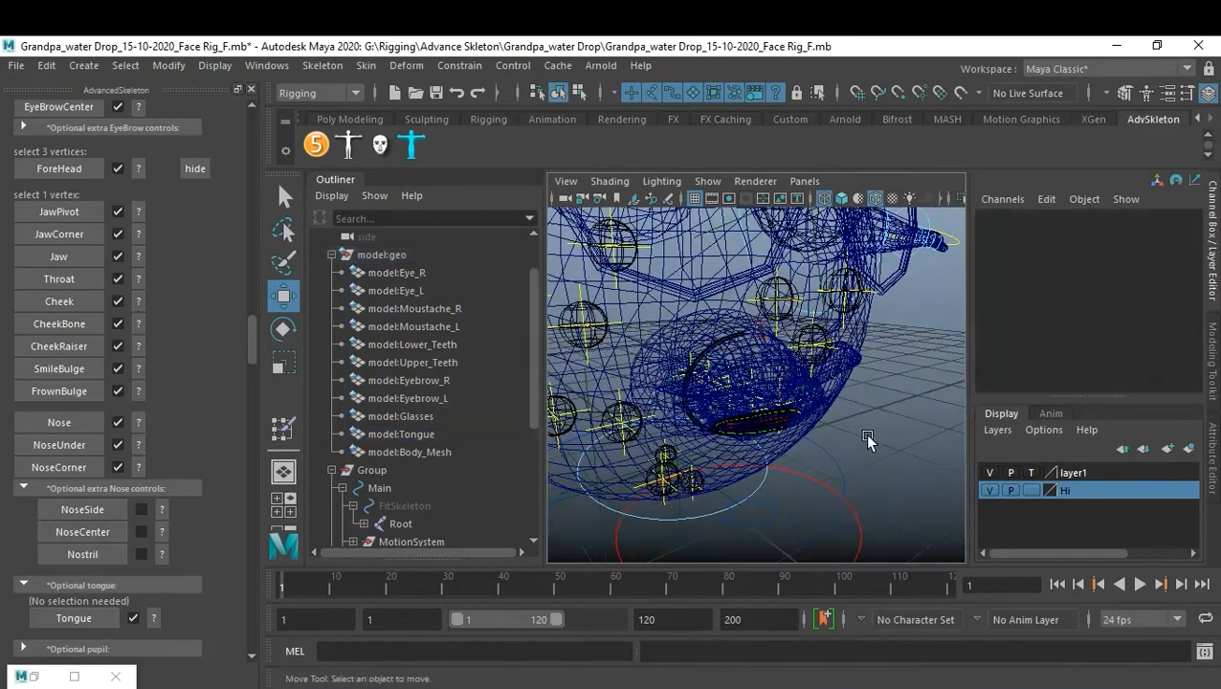
key("5")
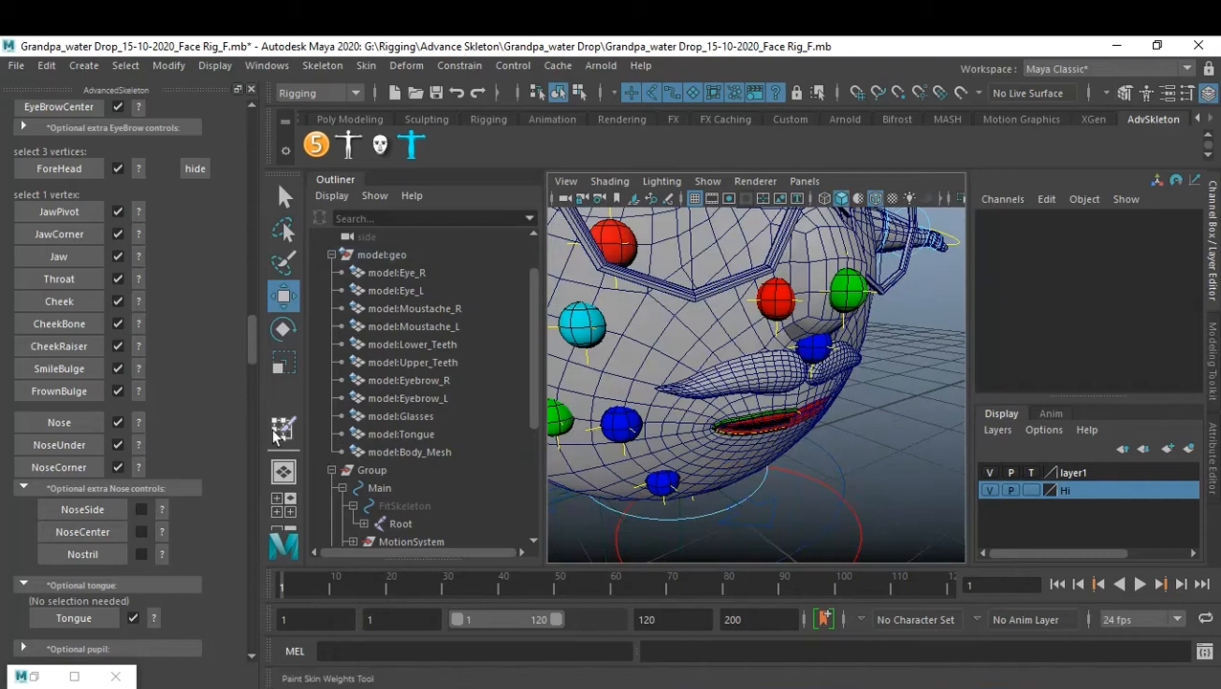
Expand the optional pupil, UpMidLo and SmileLine controls to review which extra fit markers they offer
scroll(222, 432, "down", 2)
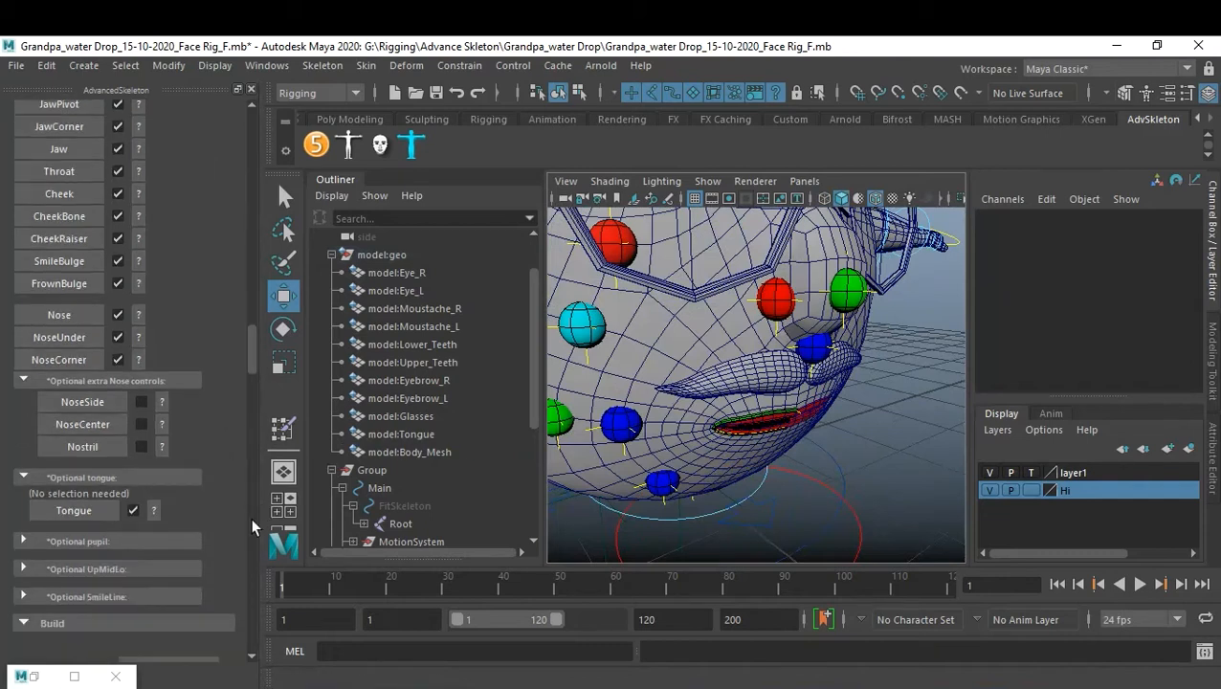
left_click(131, 540)
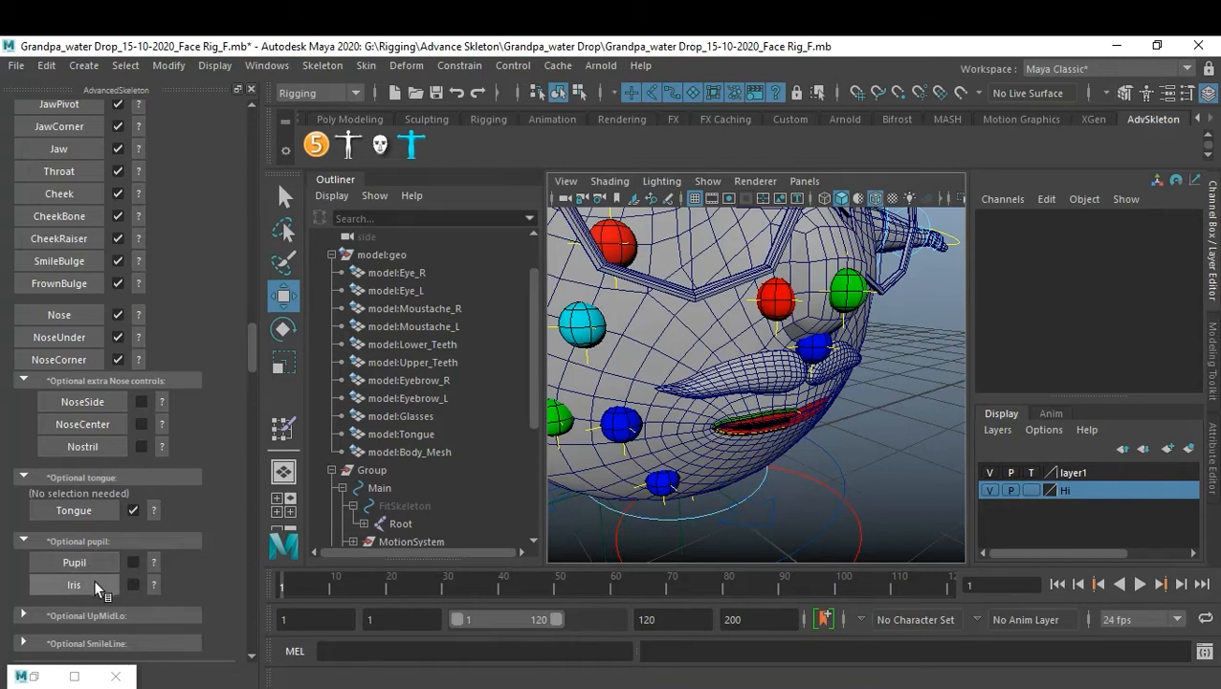
scroll(149, 541, "down", 2)
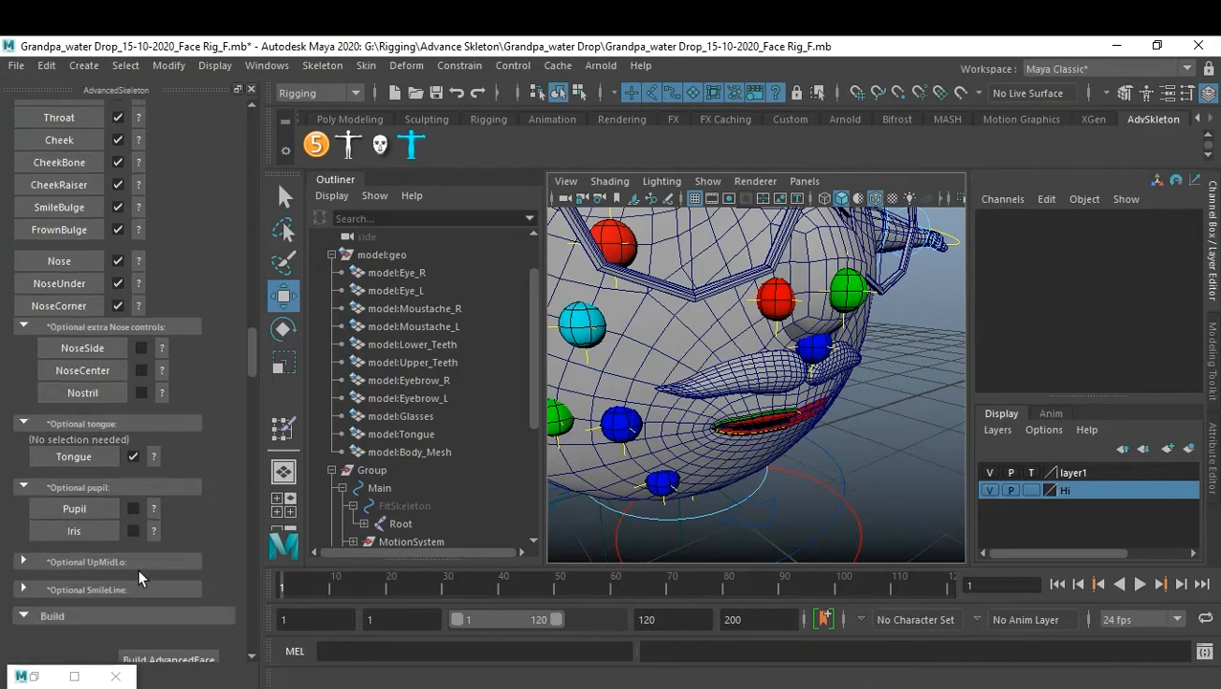
left_click(119, 562)
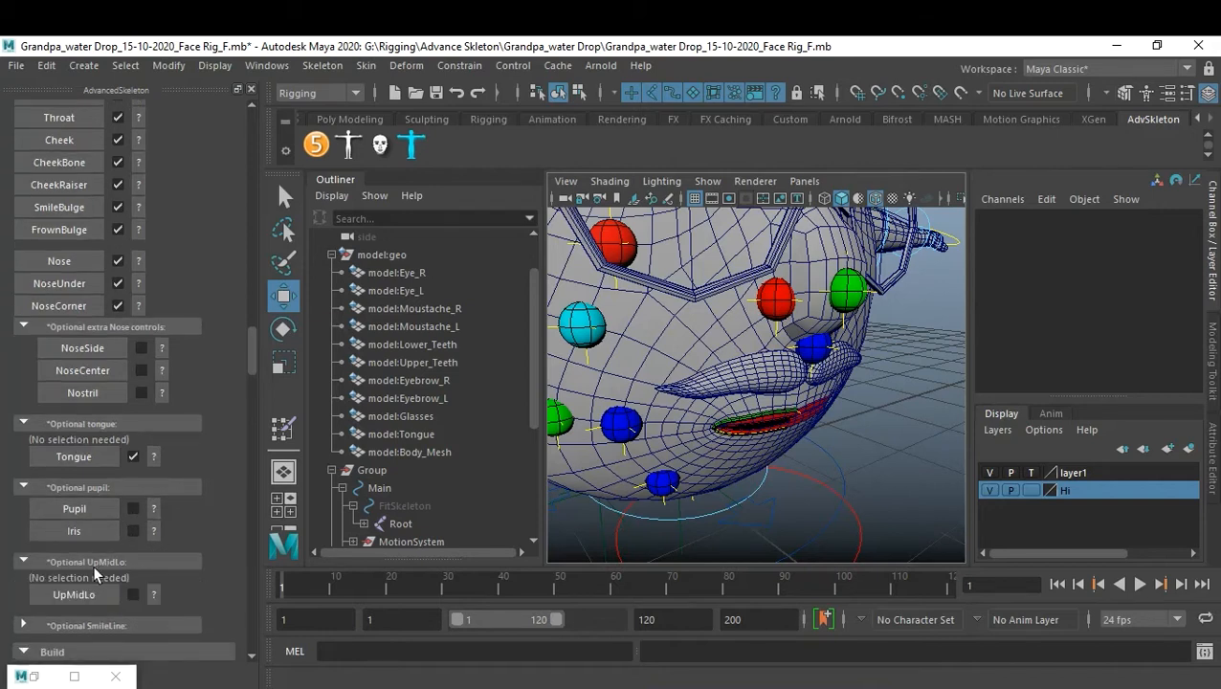
left_click(108, 627)
scroll(151, 557, "down", 4)
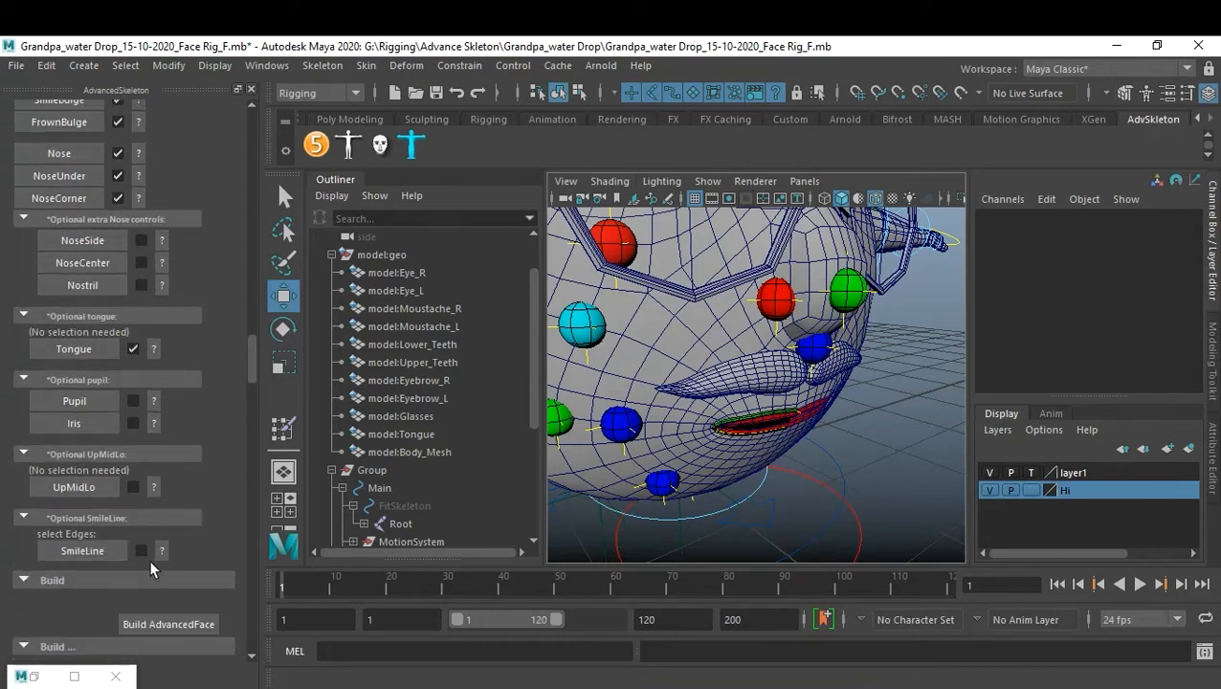
Save the scene, then save a new version named Grandpa_water Drop_15-10-2020_Face Rig_G
mouse_move(850, 420)
left_mouse_down("alt")
mouse_move(703, 428)
mouse_move(842, 459)
mouse_move(853, 438)
left_mouse_up("alt")
key("ctrl+s")
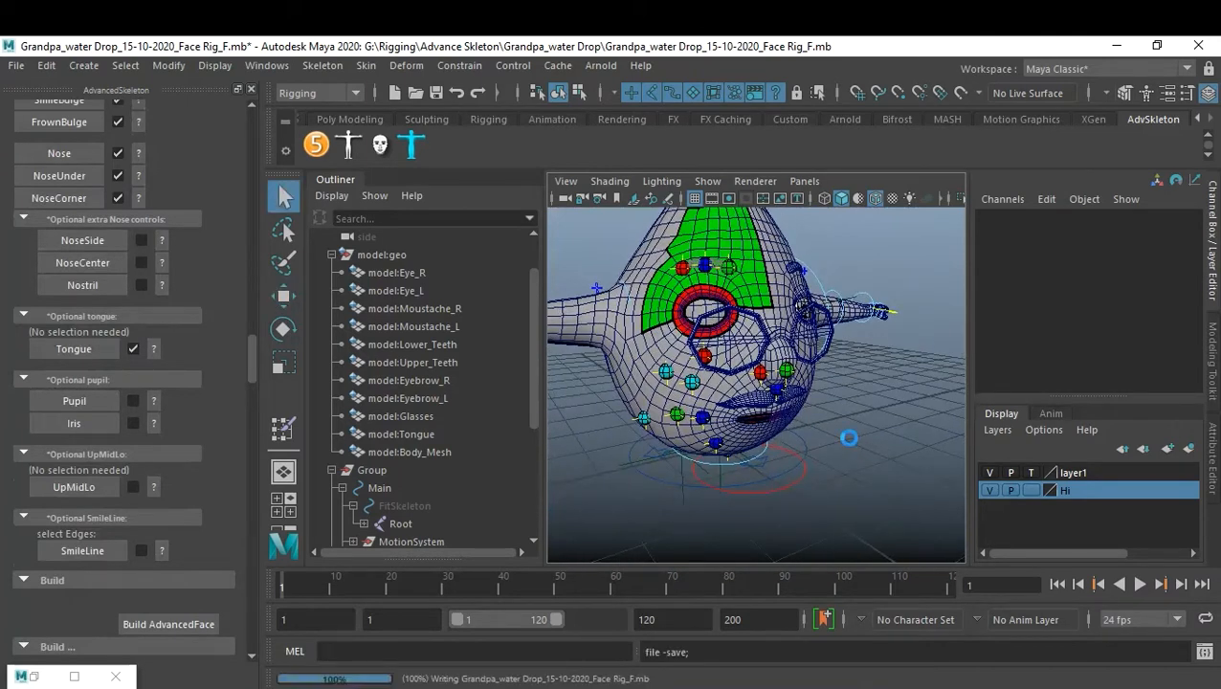
left_click(15, 65)
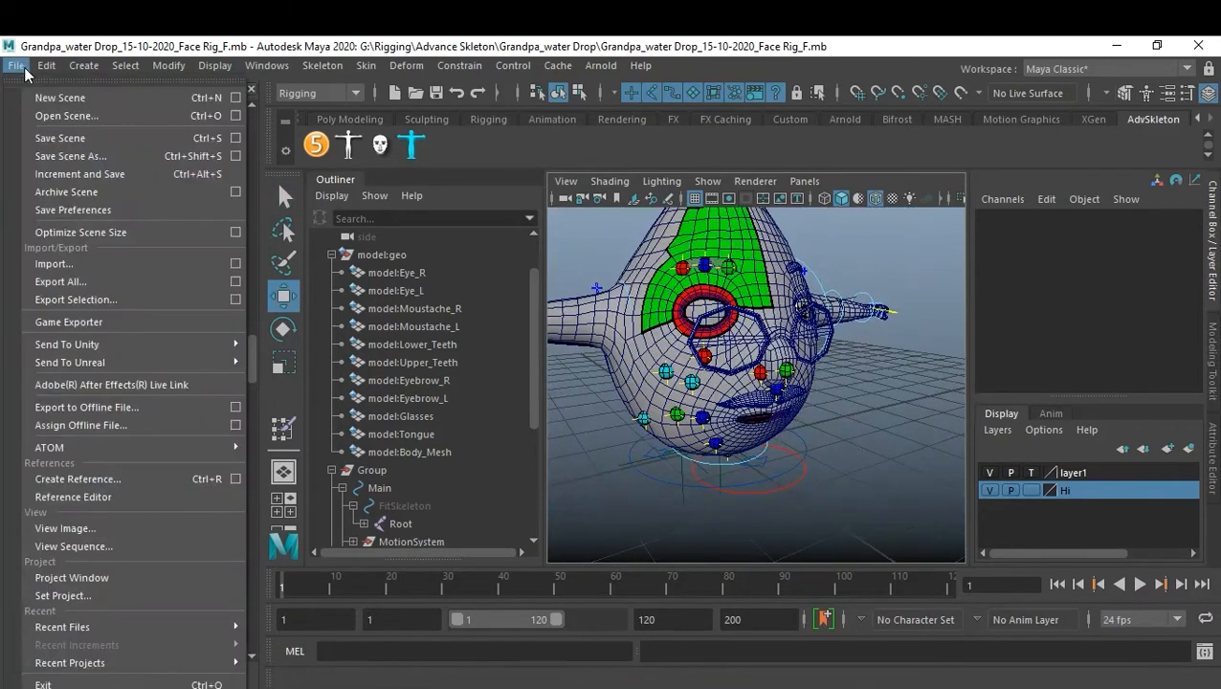
left_click(135, 153)
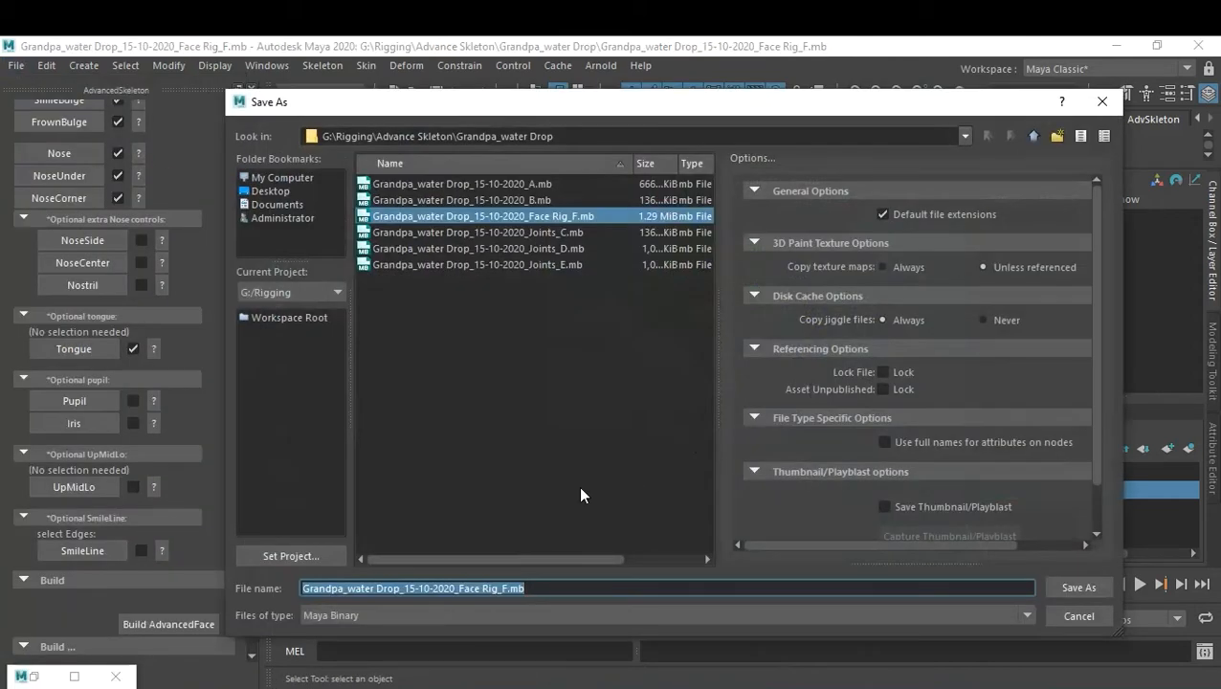
left_click_drag(502, 587, 534, 587)
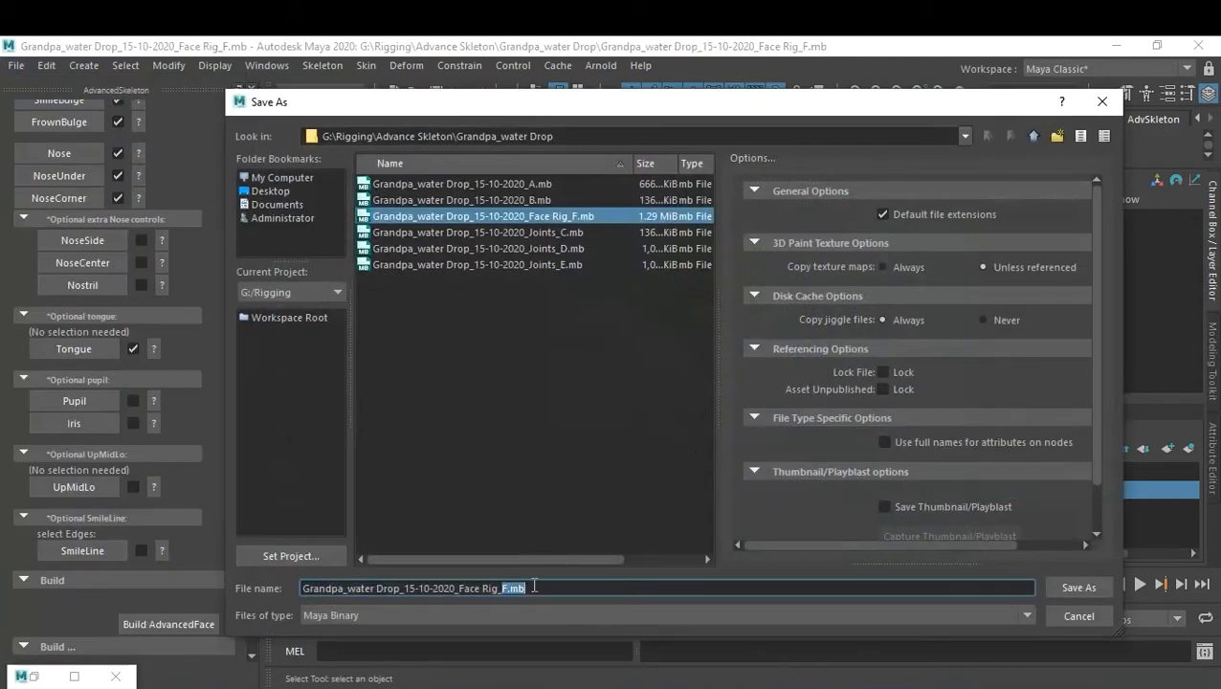
type("G")
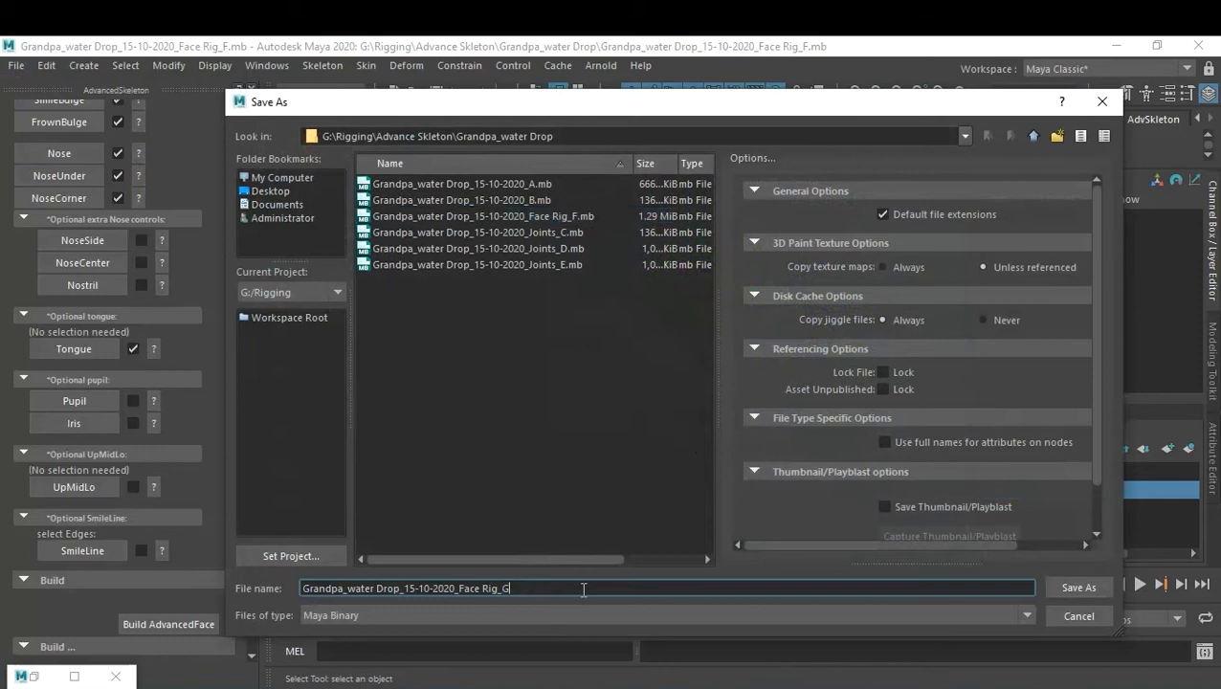
key("Return")
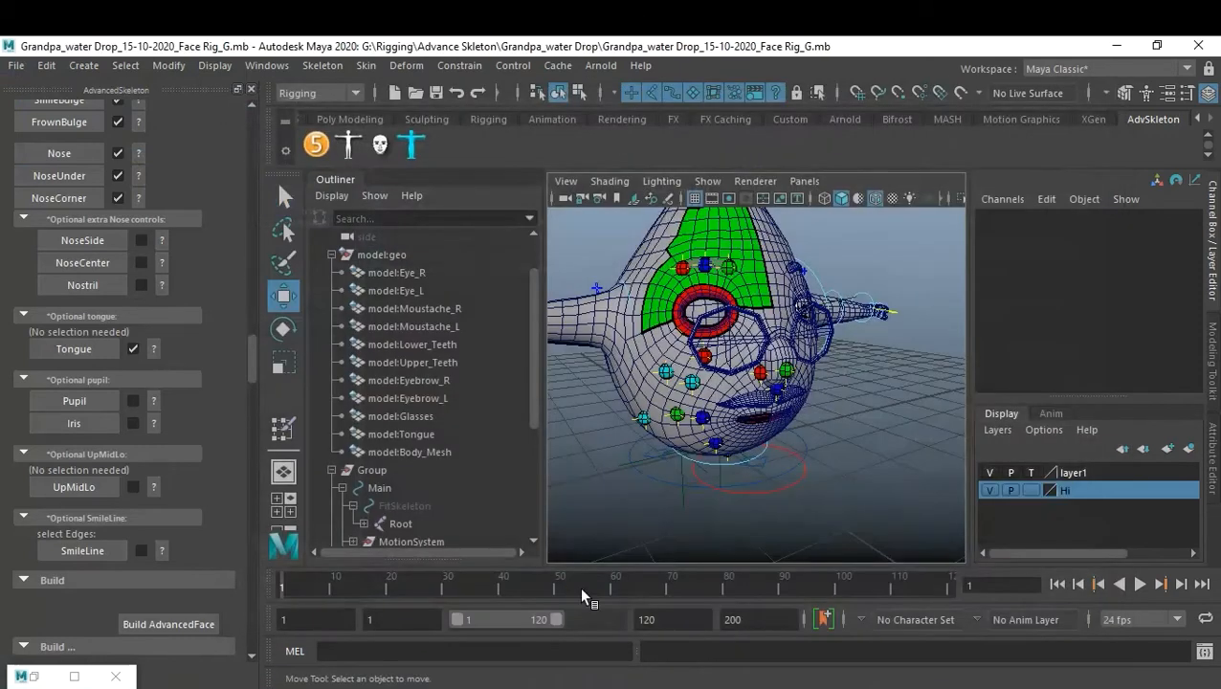
Review the face Step Builder list from Prep onward, the Build AdvancedFace option and the marker layout on the whole head
scroll(708, 440, "down", 3)
left_click_drag(730, 428, 739, 425, "alt")
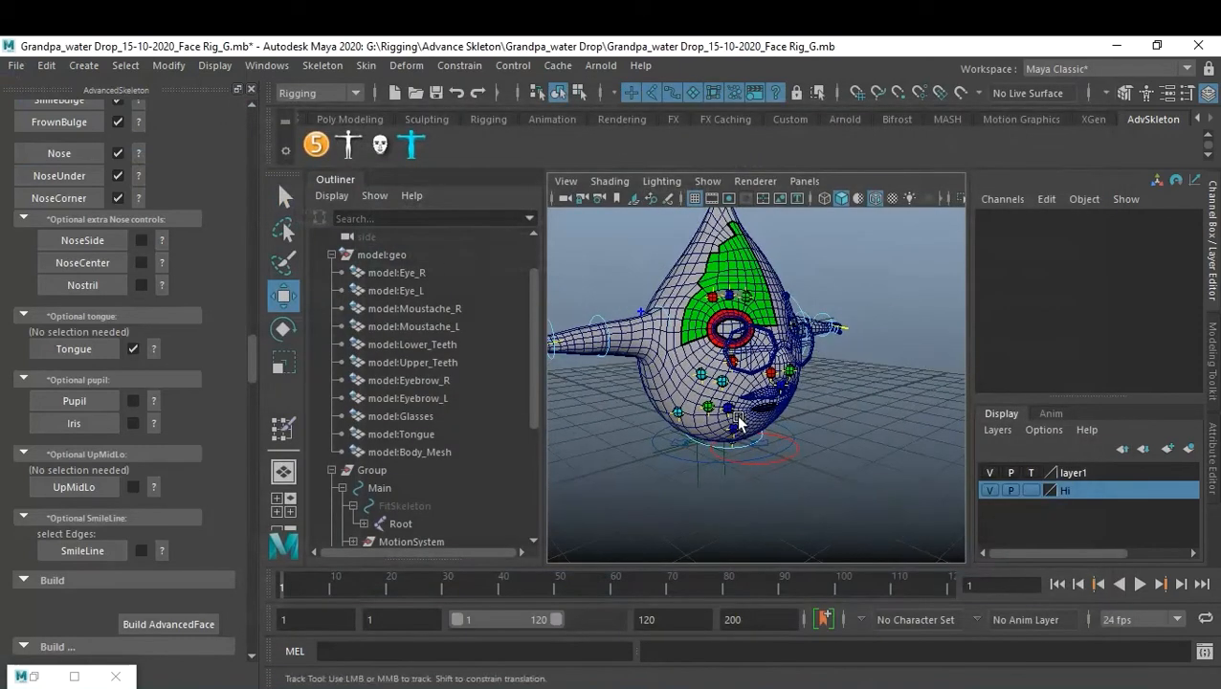
scroll(150, 524, "down", 1)
scroll(150, 520, "down", 1)
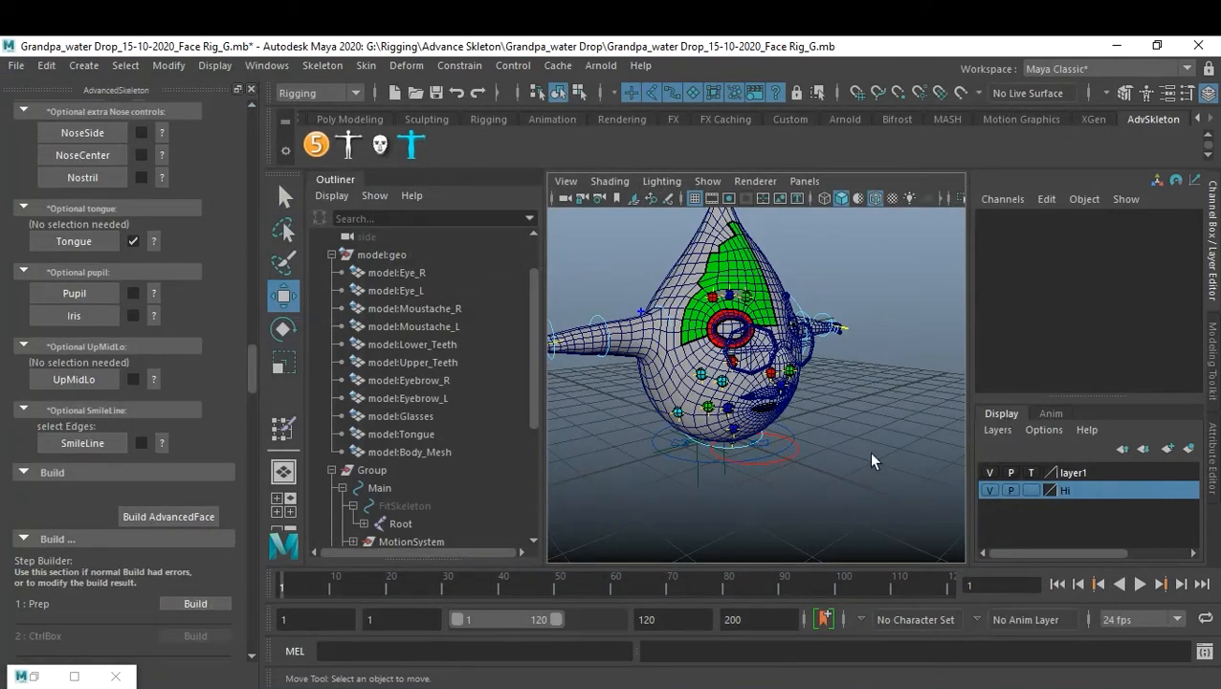
scroll(92, 558, "down", 3)
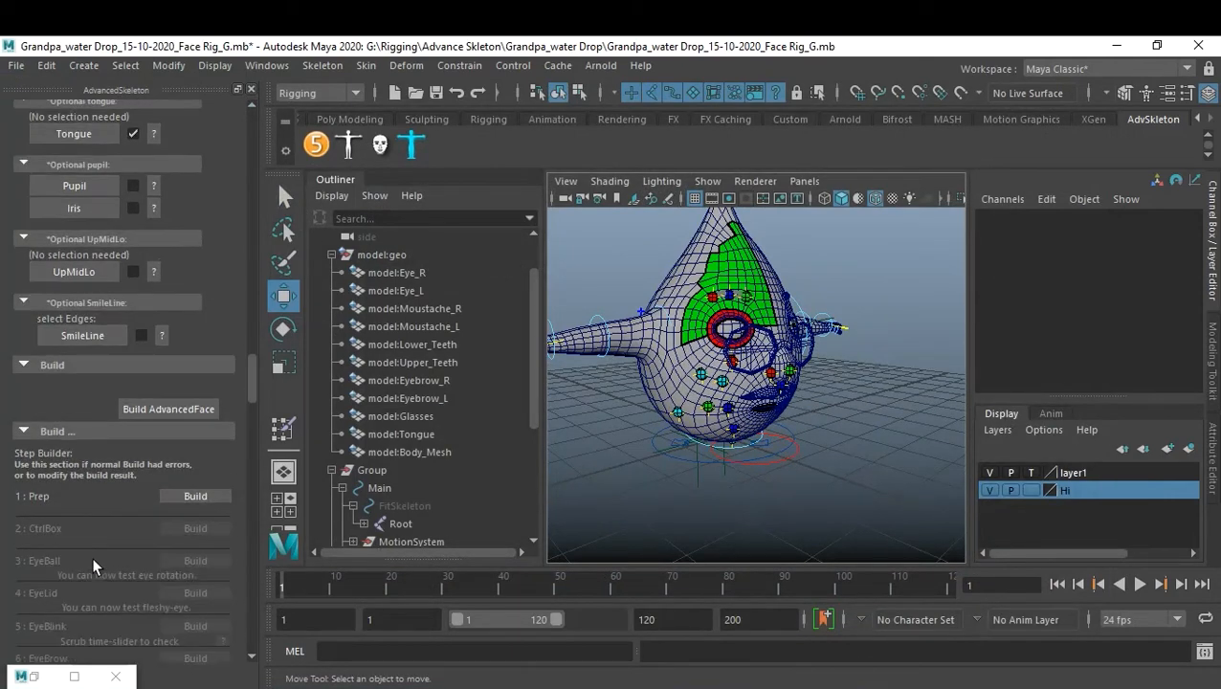
scroll(149, 558, "down", 5)
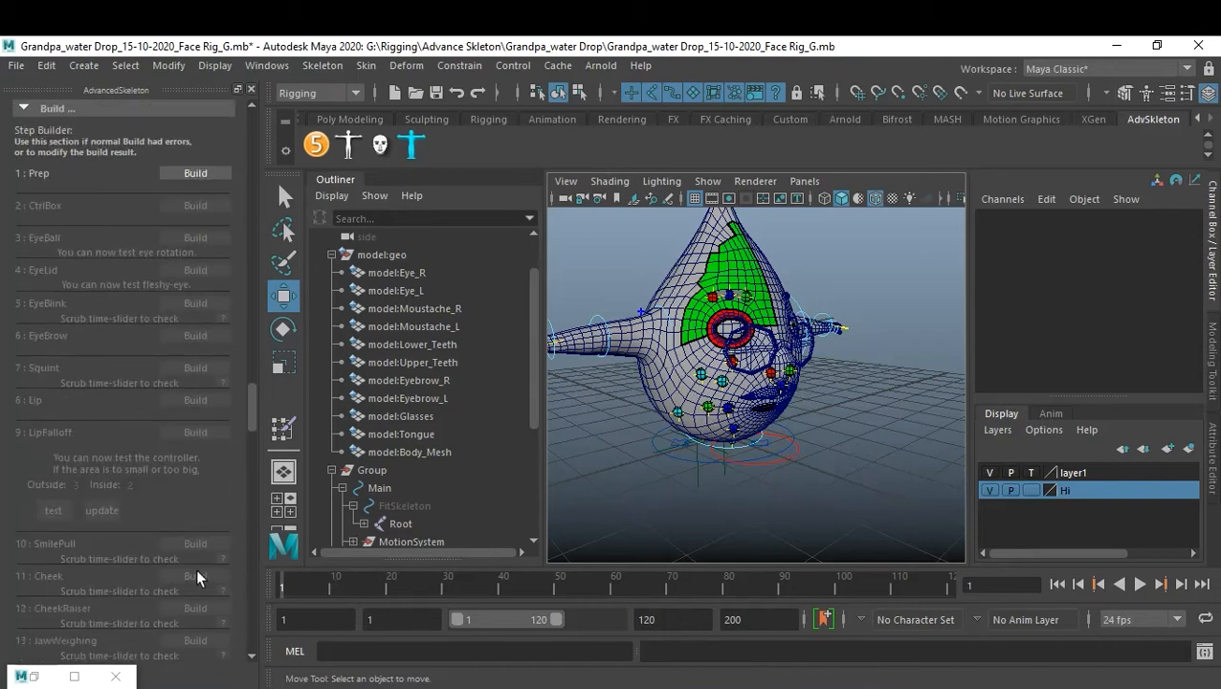
scroll(196, 574, "down", 5)
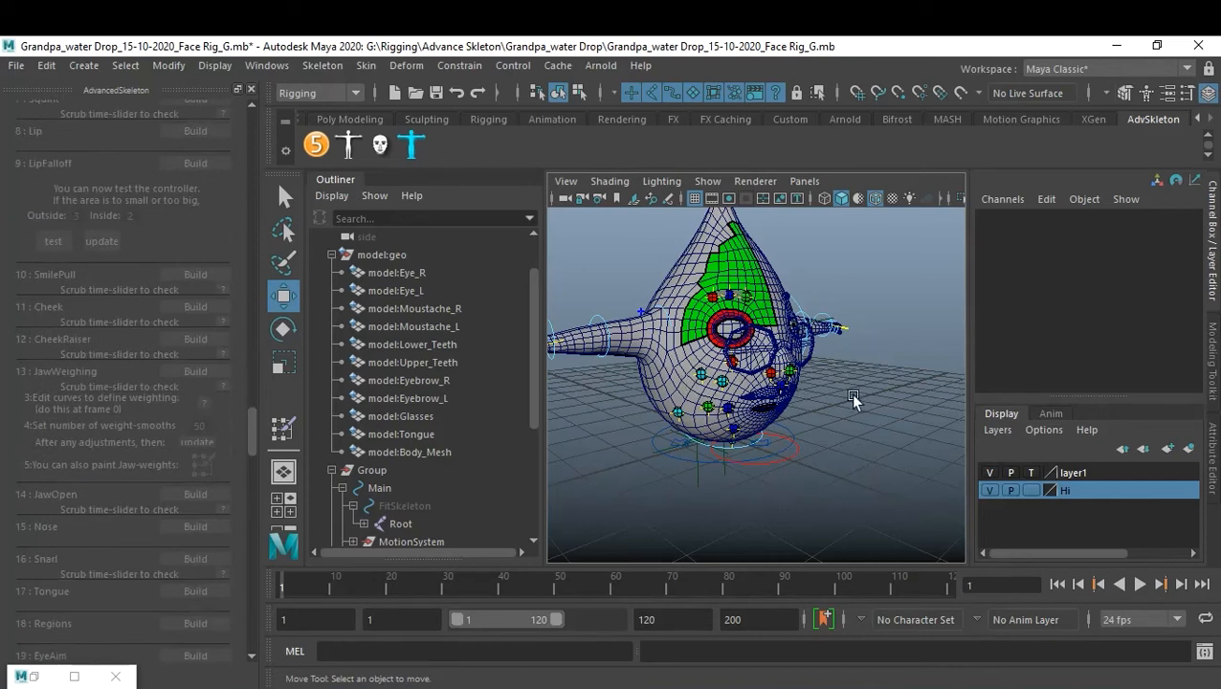
left_click(130, 679)
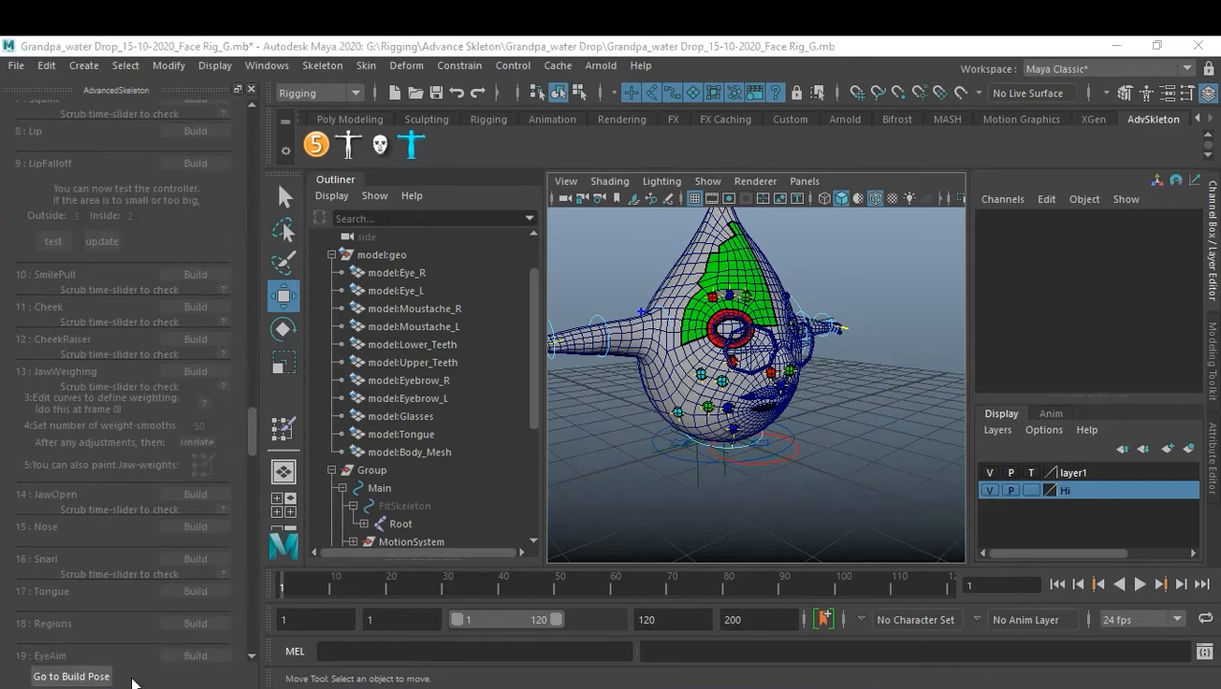
scroll(162, 578, "down", 3)
scroll(186, 498, "up", 10)
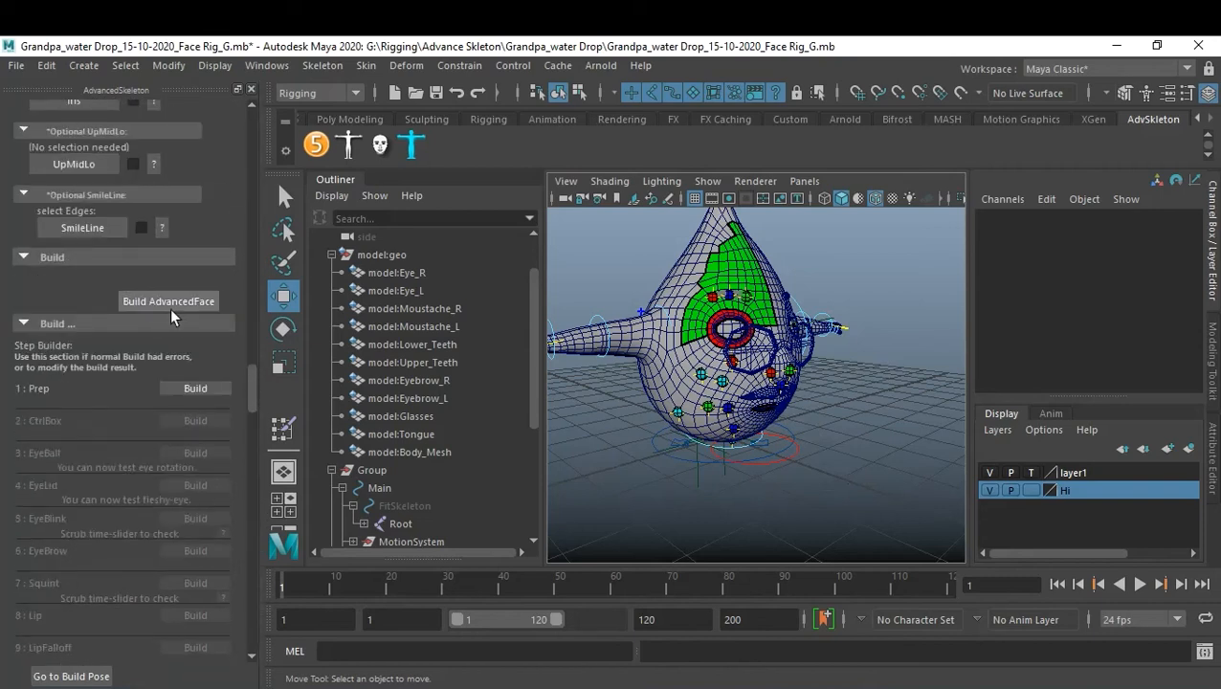
left_click(176, 308)
scroll(766, 421, "up", 8)
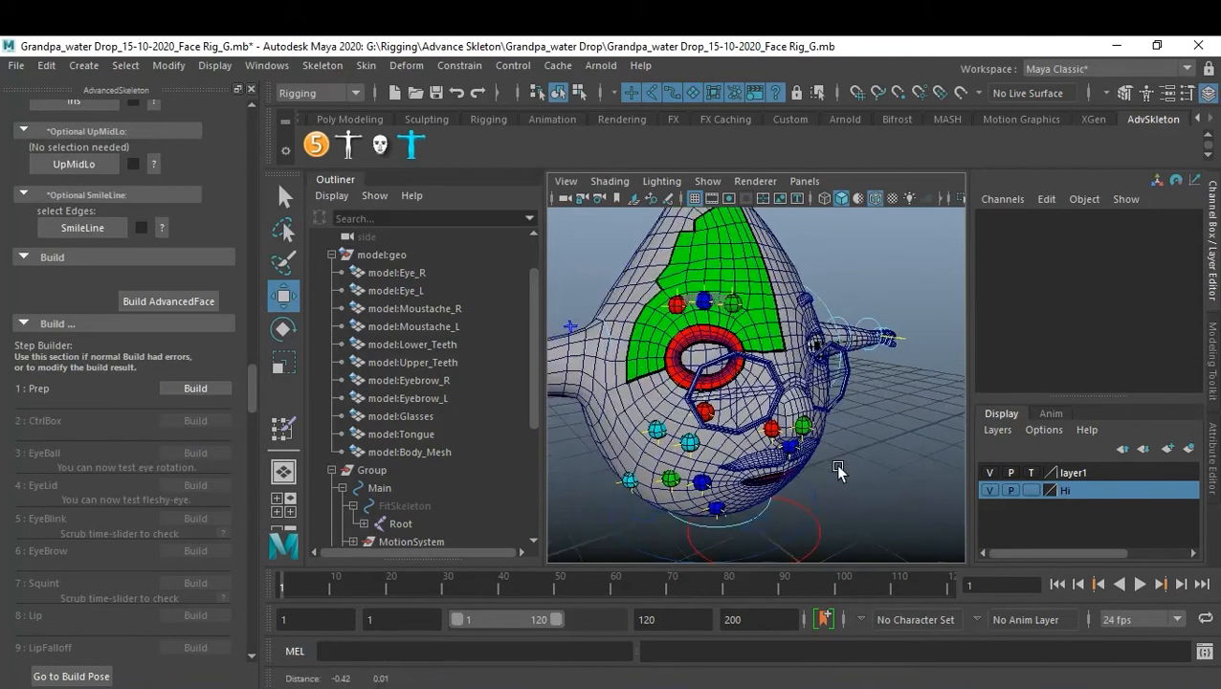